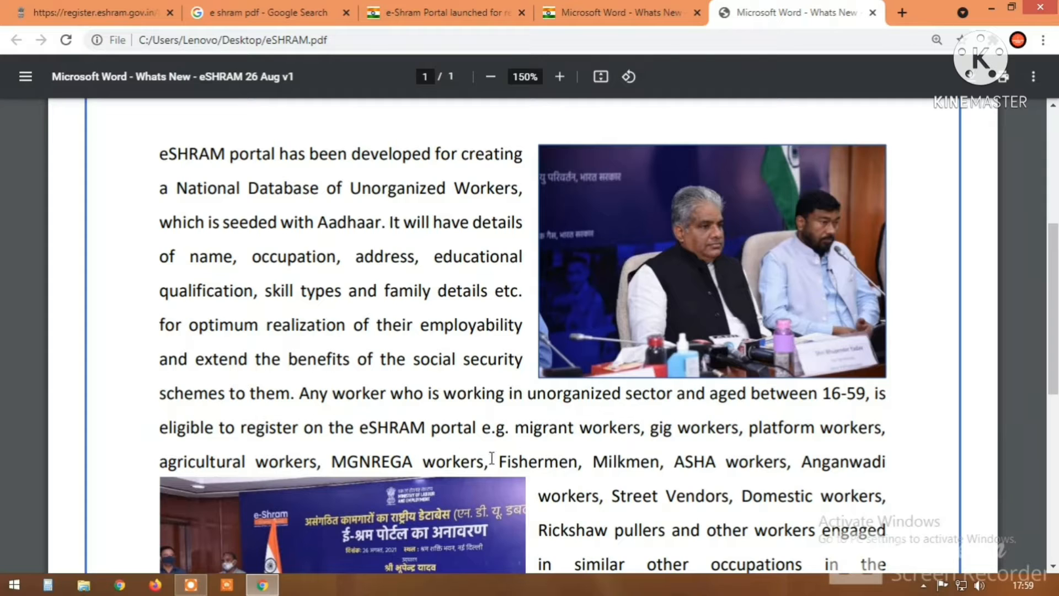
Step: Read the eSHRAM announcement PDF for the portal's purpose, the eligible workers and the registration link
{"action": "scroll", "coordinate": [768, 463], "scroll_direction": "down", "scroll_amount": 1}
{"action": "scroll", "coordinate": [768, 464], "scroll_direction": "down", "scroll_amount": 3}
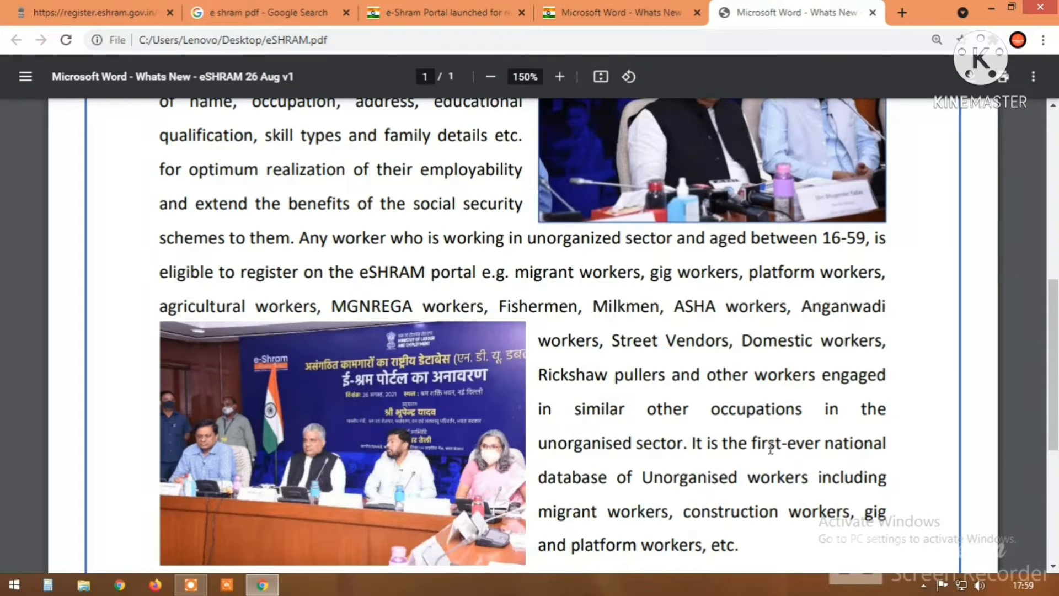
{"action": "scroll", "coordinate": [665, 489], "scroll_direction": "down", "scroll_amount": 2}
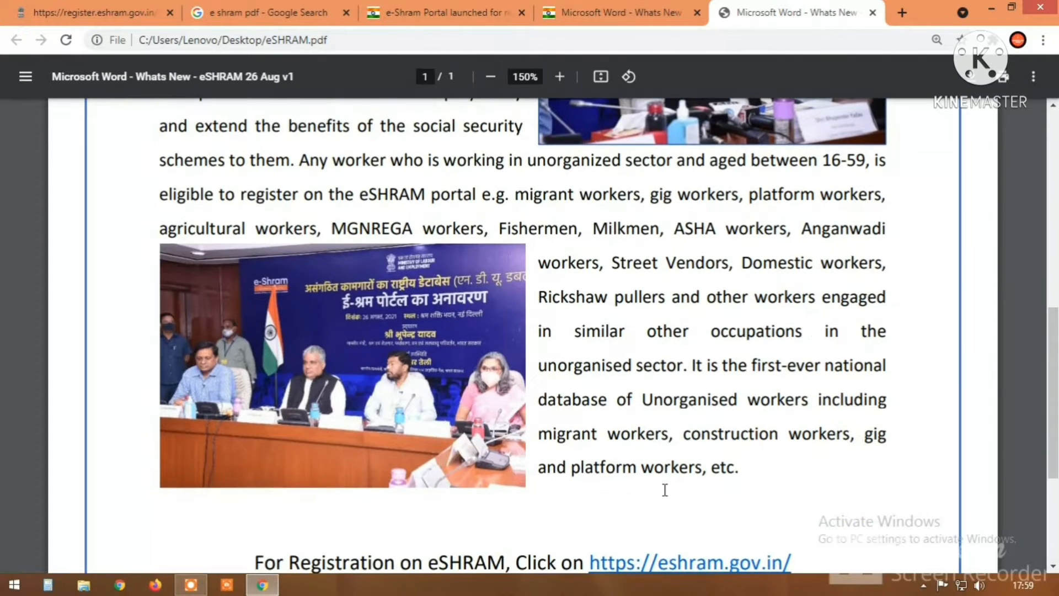
{"action": "scroll", "coordinate": [657, 475], "scroll_direction": "down", "scroll_amount": 2}
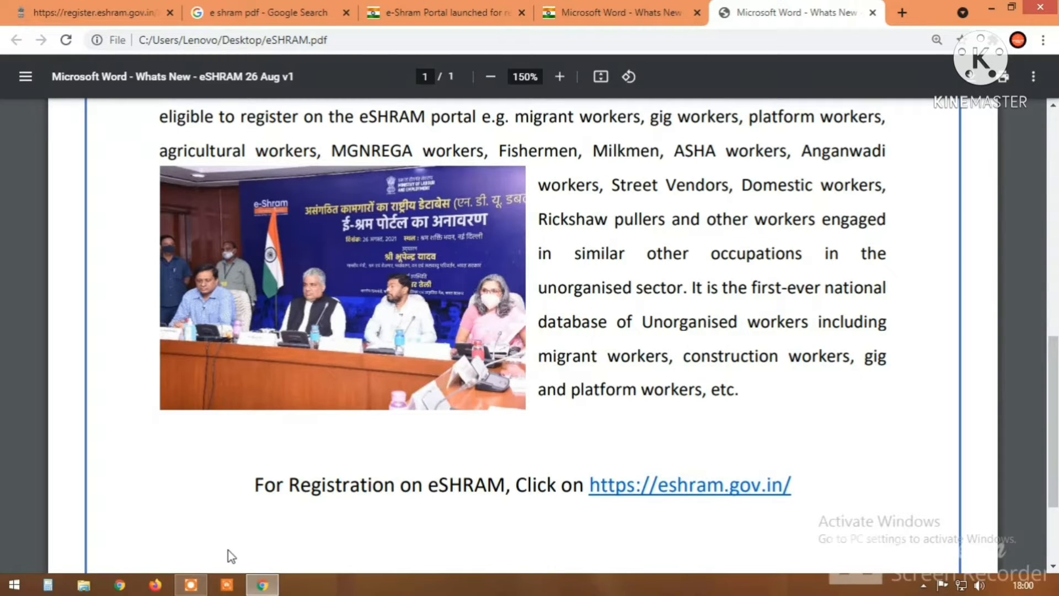
{"action": "scroll", "coordinate": [228, 551], "scroll_direction": "down", "scroll_amount": 1}
{"action": "scroll", "coordinate": [228, 551], "scroll_direction": "down", "scroll_amount": 1}
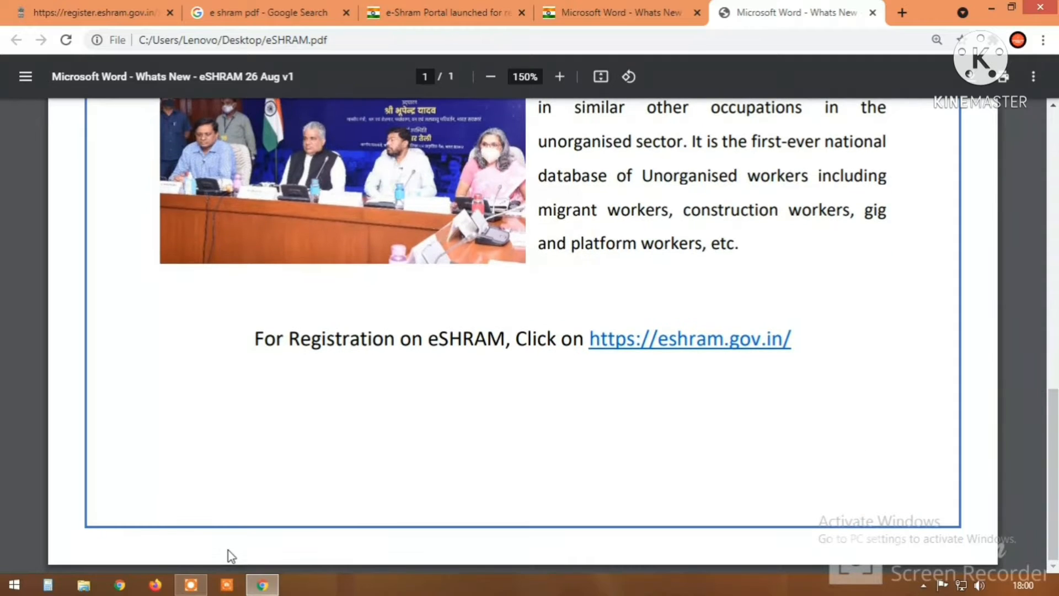
{"action": "scroll", "coordinate": [228, 550], "scroll_direction": "up", "scroll_amount": 1}
{"action": "scroll", "coordinate": [228, 550], "scroll_direction": "up", "scroll_amount": 1}
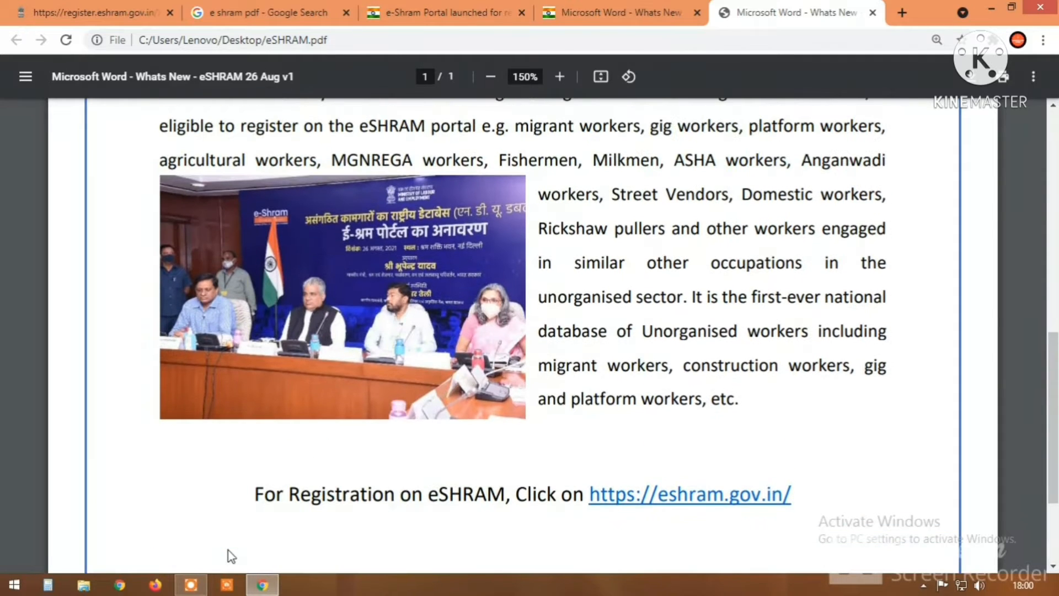
{"action": "left_click", "coordinate": [191, 585]}
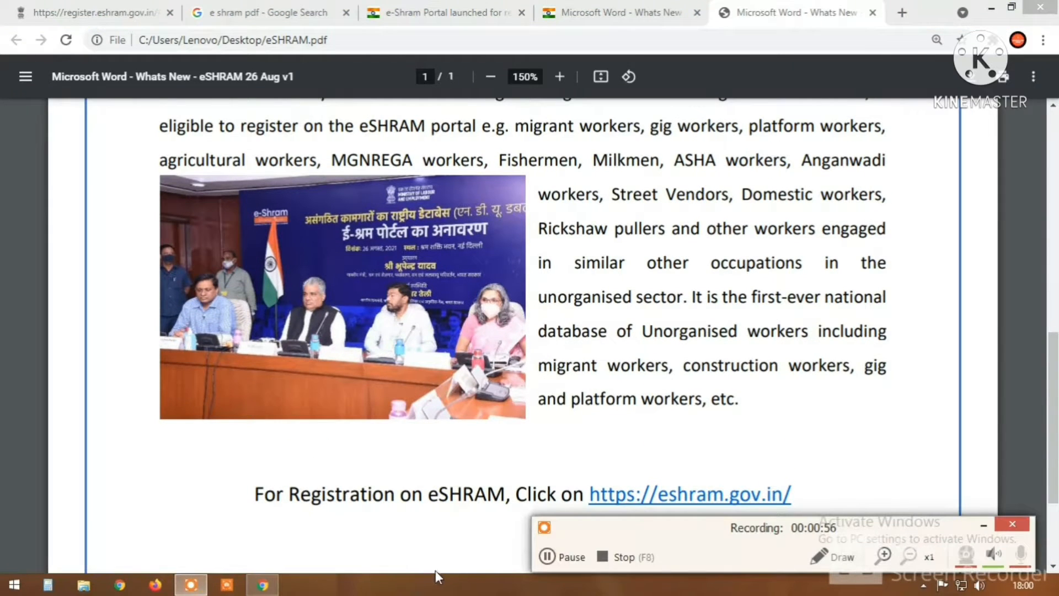
{"action": "left_click", "coordinate": [546, 558]}
{"action": "left_click", "coordinate": [545, 557]}
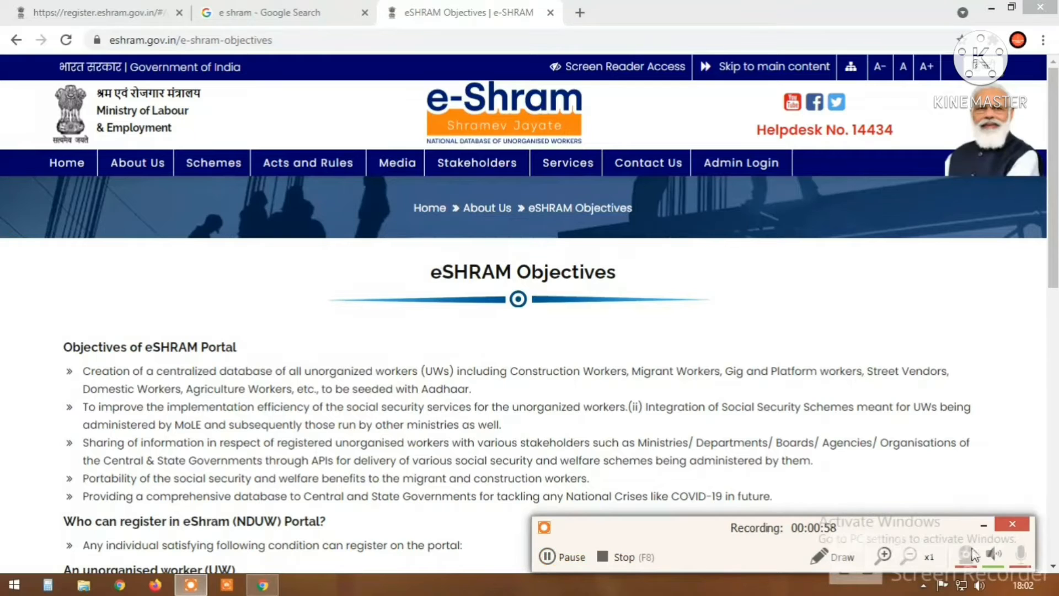
{"action": "left_click", "coordinate": [985, 525]}
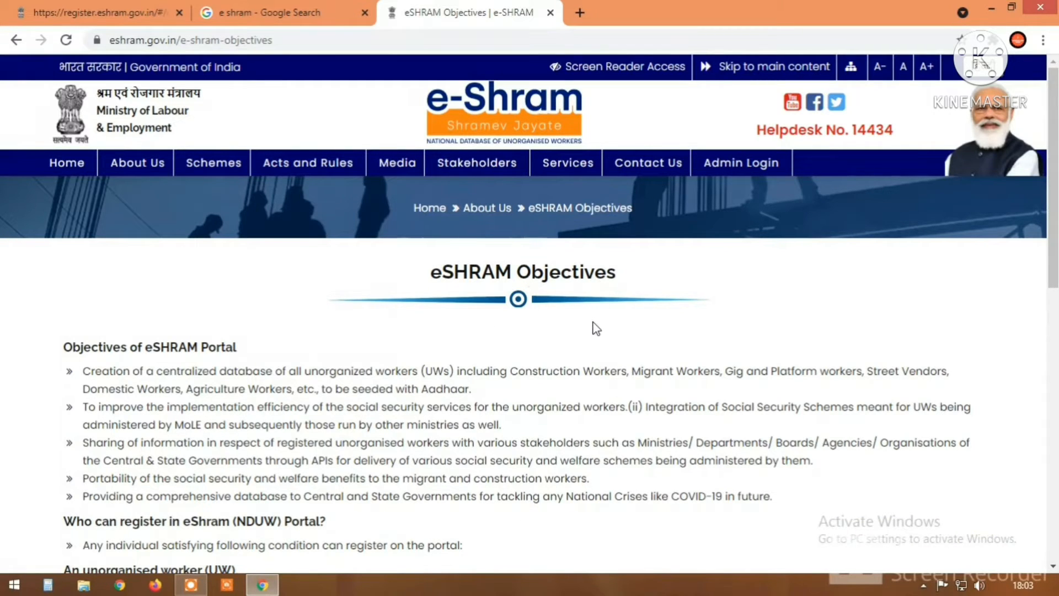
Step: Review the eSHRAM Objectives page for the portal's objectives, who can register, the definition of an unorganised worker and the registration requirements
{"action": "scroll", "coordinate": [596, 329], "scroll_direction": "down", "scroll_amount": 1}
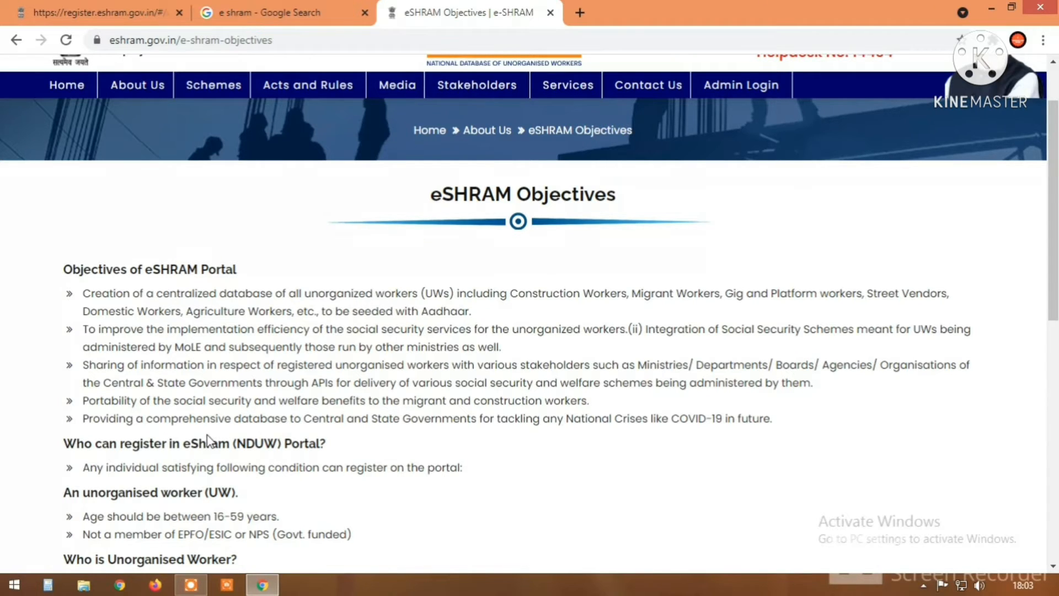
{"action": "scroll", "coordinate": [207, 440], "scroll_direction": "down", "scroll_amount": 3}
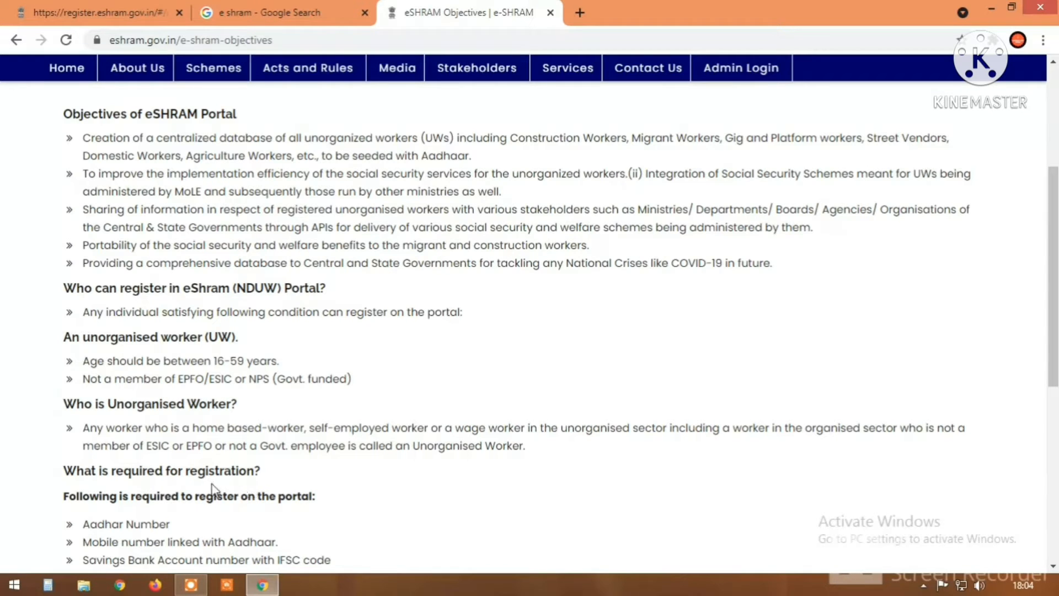
{"action": "scroll", "coordinate": [170, 479], "scroll_direction": "down", "scroll_amount": 1}
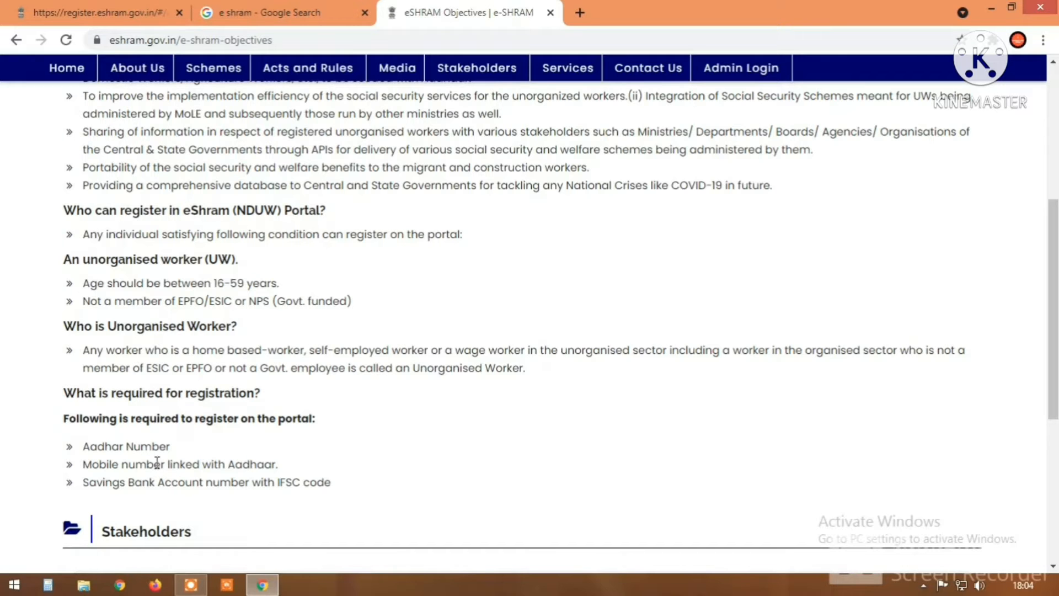
{"action": "scroll", "coordinate": [182, 486], "scroll_direction": "down", "scroll_amount": 1}
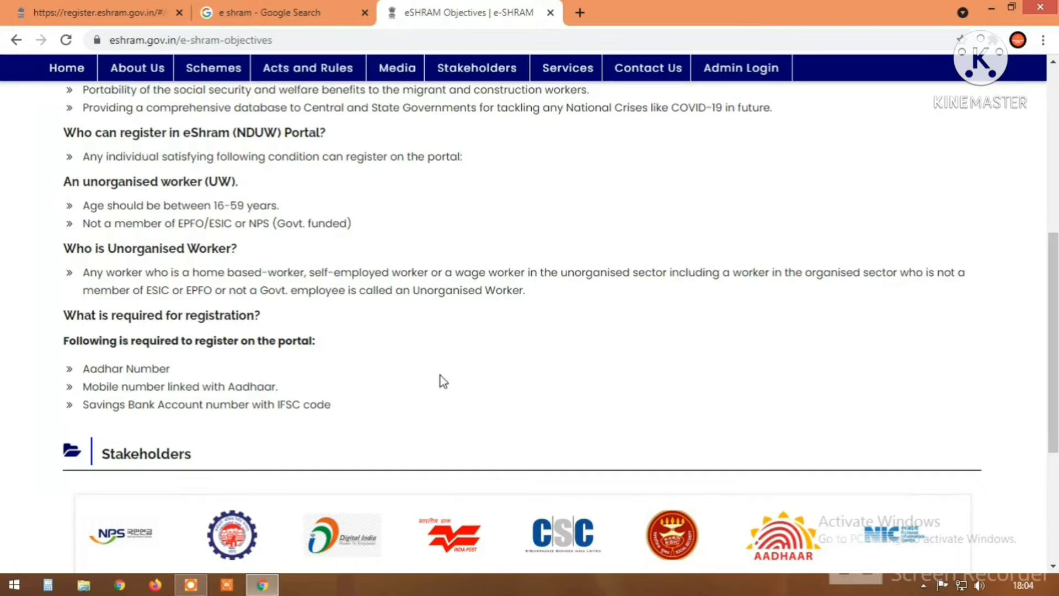
{"action": "scroll", "coordinate": [504, 420], "scroll_direction": "down", "scroll_amount": 5}
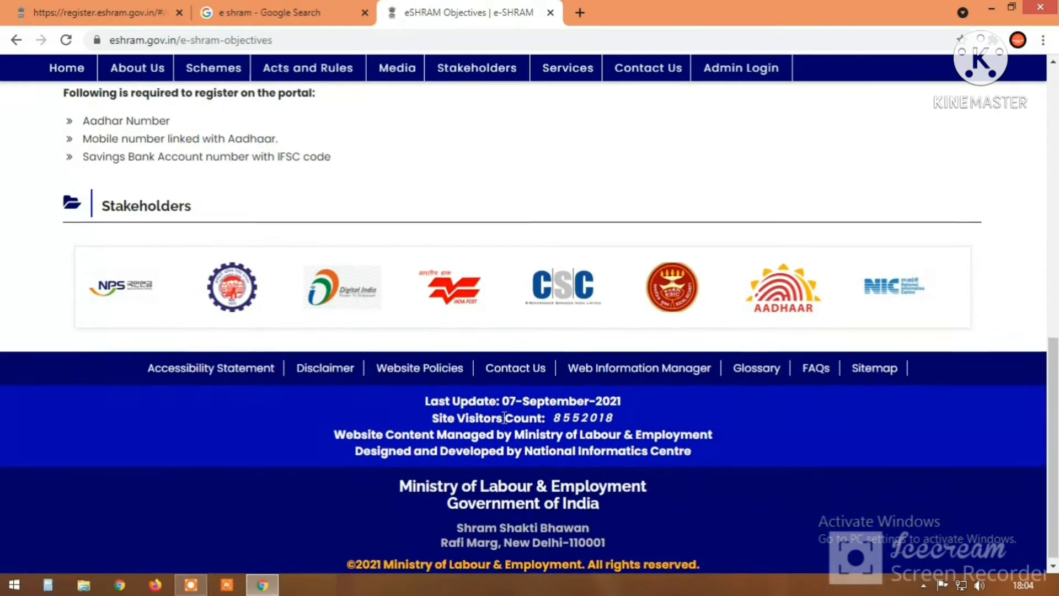
{"action": "scroll", "coordinate": [504, 420], "scroll_direction": "up", "scroll_amount": 5}
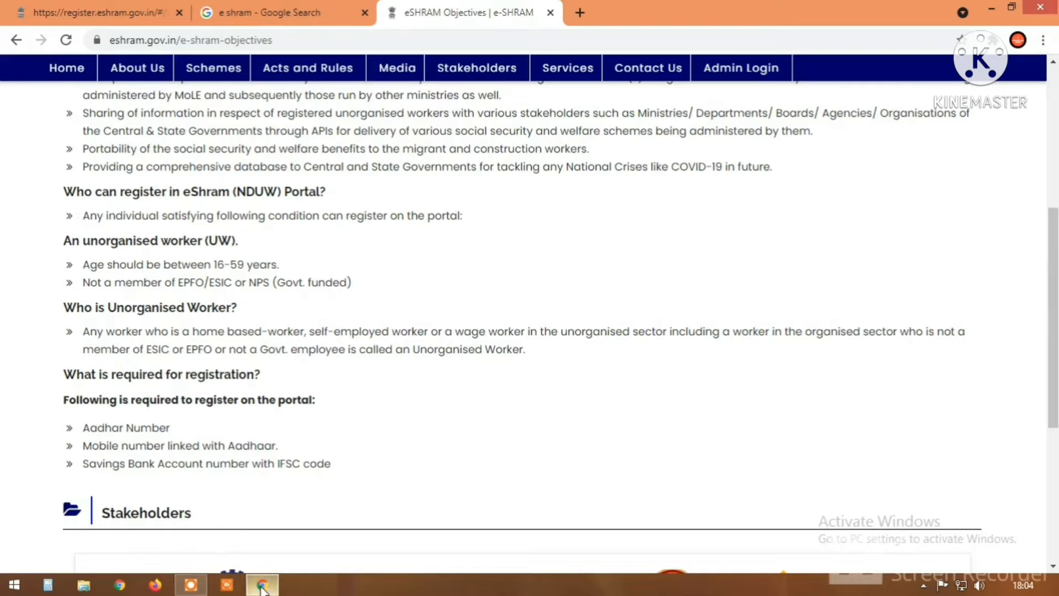
{"action": "mouse_move", "coordinate": [262, 588]}
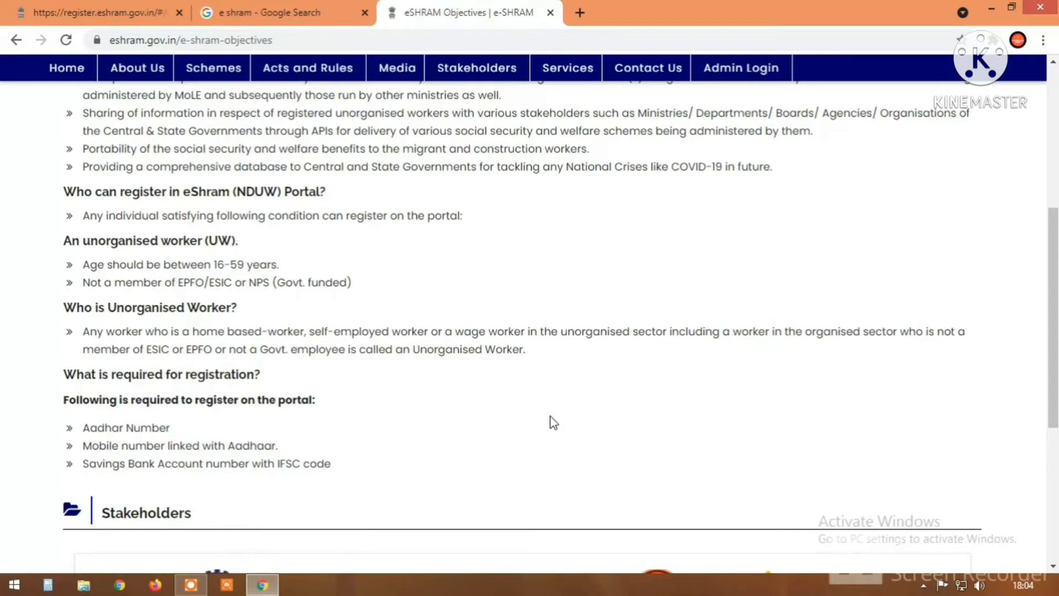
{"action": "scroll", "coordinate": [553, 422], "scroll_direction": "up", "scroll_amount": 1}
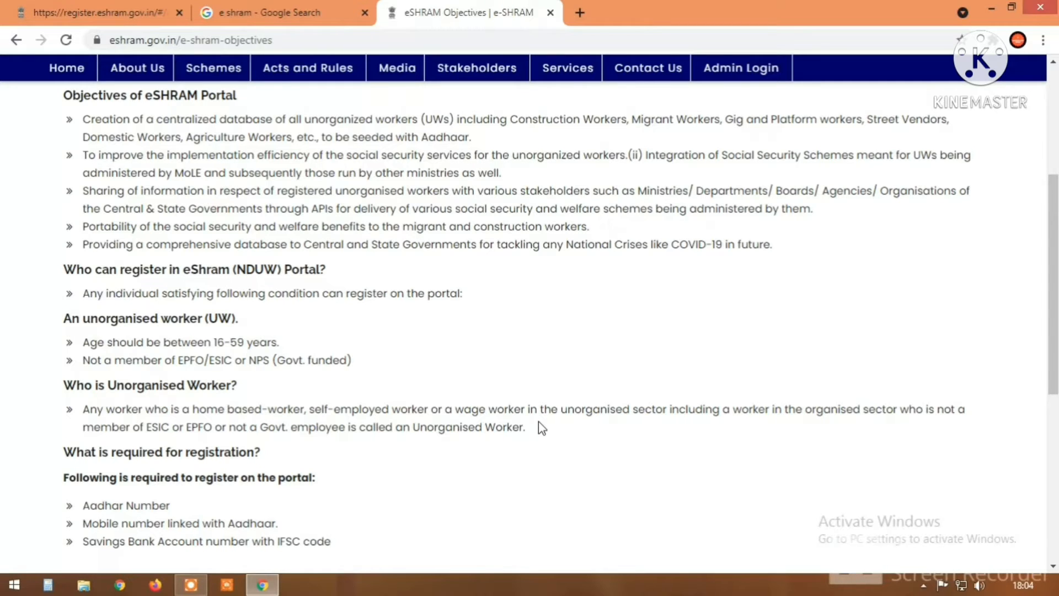
{"action": "scroll", "coordinate": [542, 428], "scroll_direction": "up", "scroll_amount": 1}
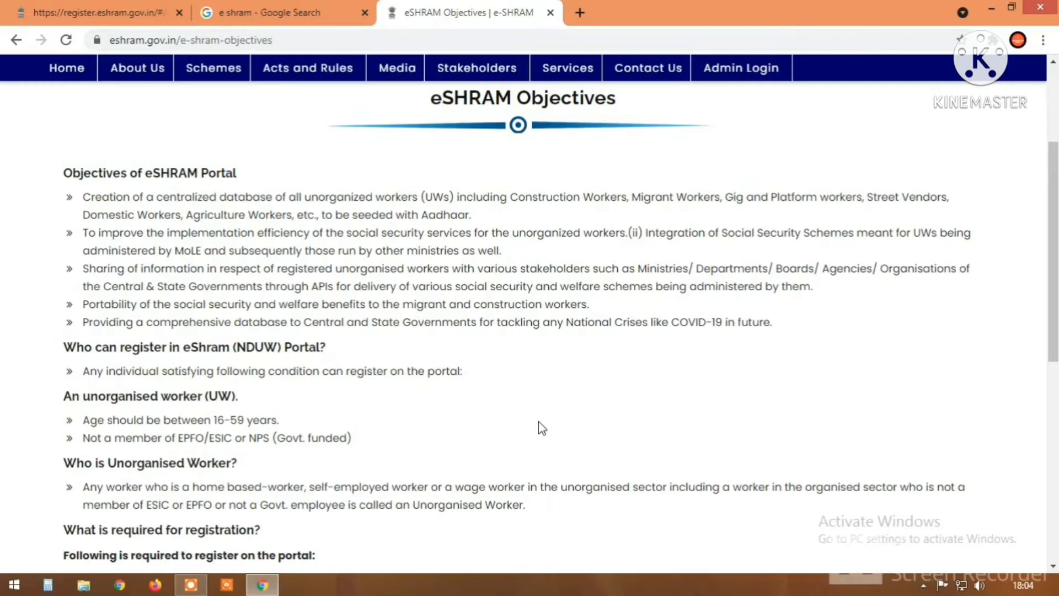
{"action": "scroll", "coordinate": [538, 422], "scroll_direction": "up", "scroll_amount": 2}
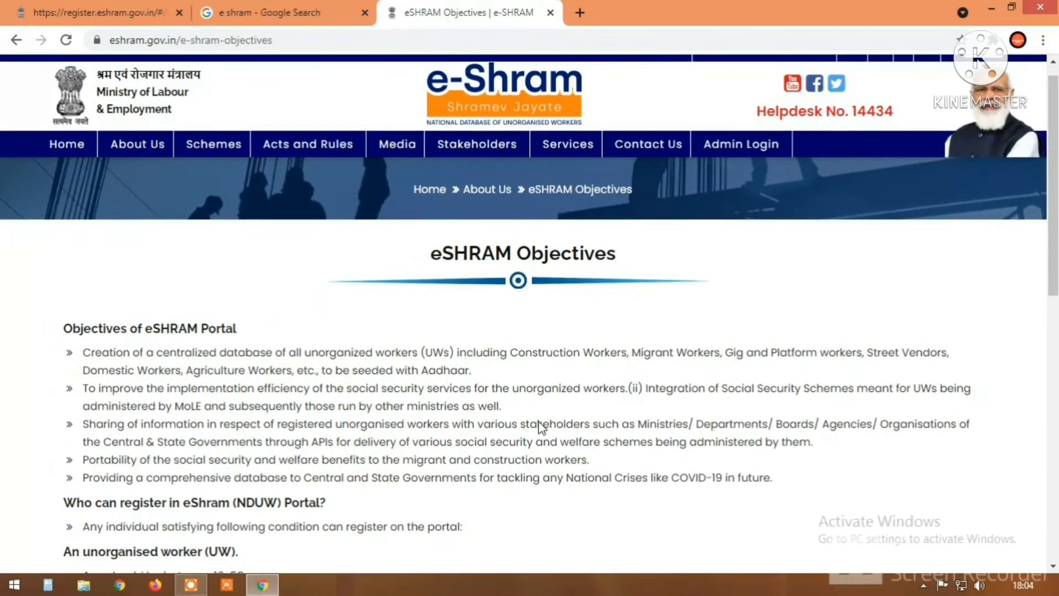
{"action": "scroll", "coordinate": [539, 421], "scroll_direction": "down", "scroll_amount": 4}
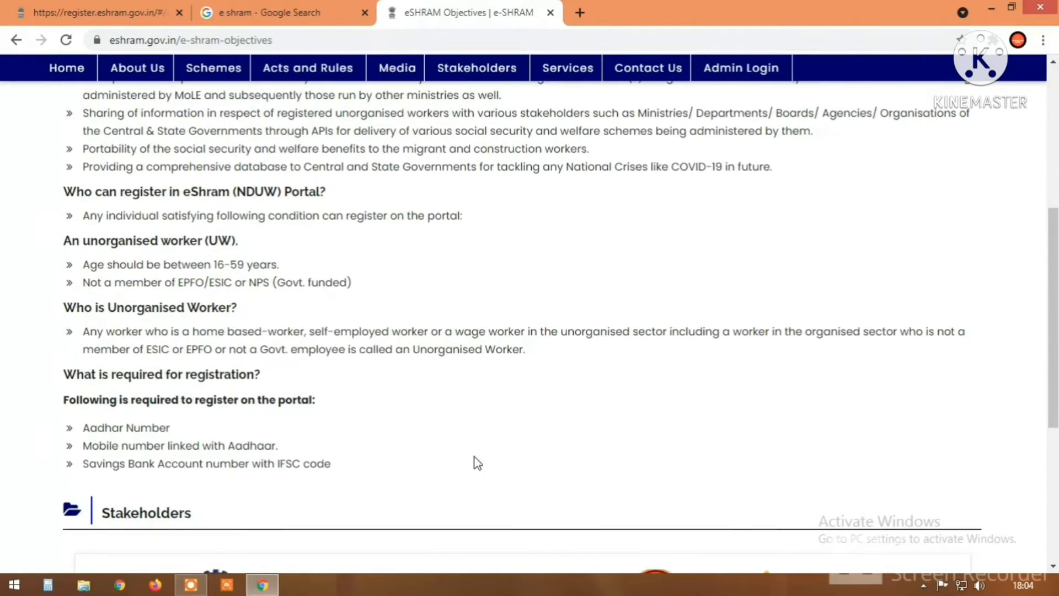
{"action": "scroll", "coordinate": [376, 487], "scroll_direction": "down", "scroll_amount": 3}
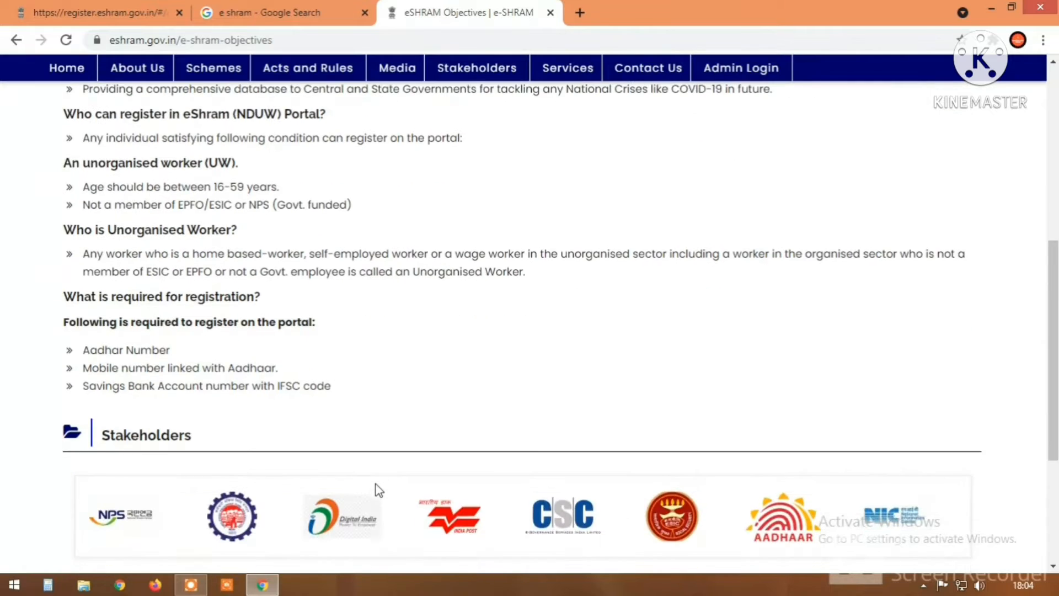
{"action": "scroll", "coordinate": [359, 488], "scroll_direction": "down", "scroll_amount": 1}
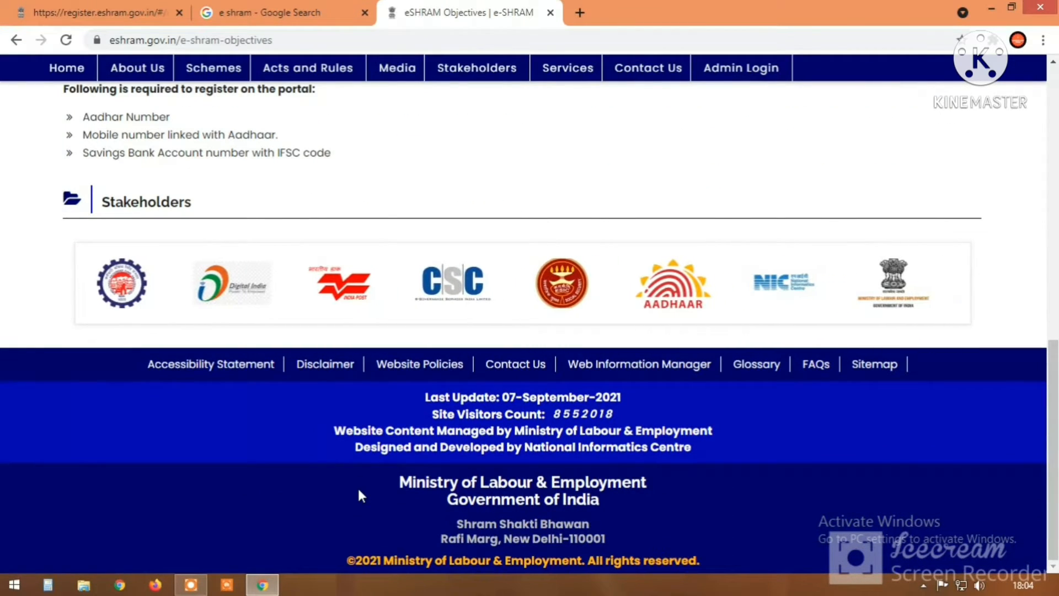
{"action": "left_click", "coordinate": [191, 585]}
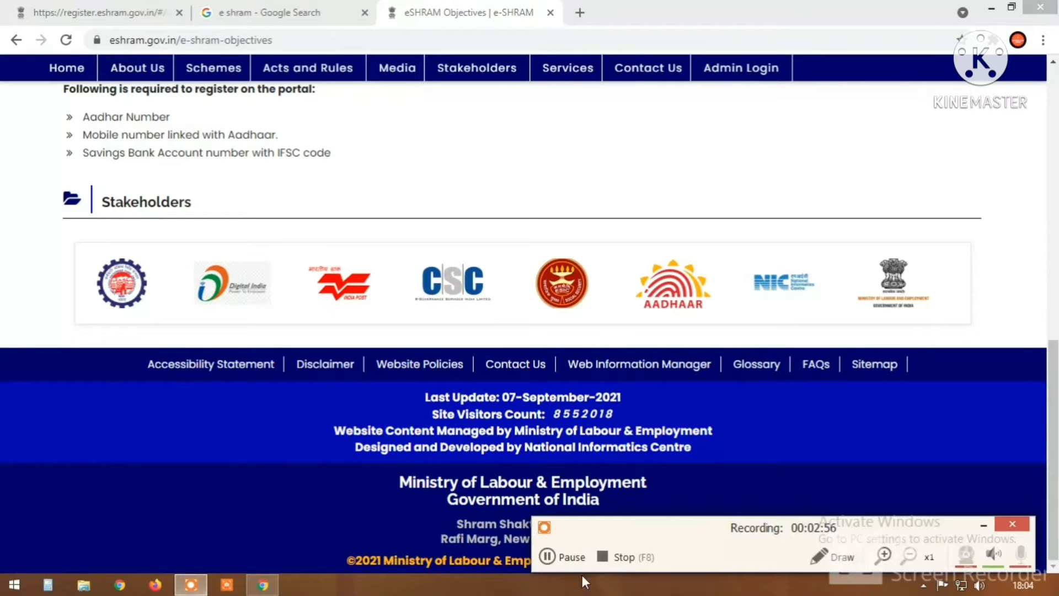
{"action": "left_click", "coordinate": [556, 566]}
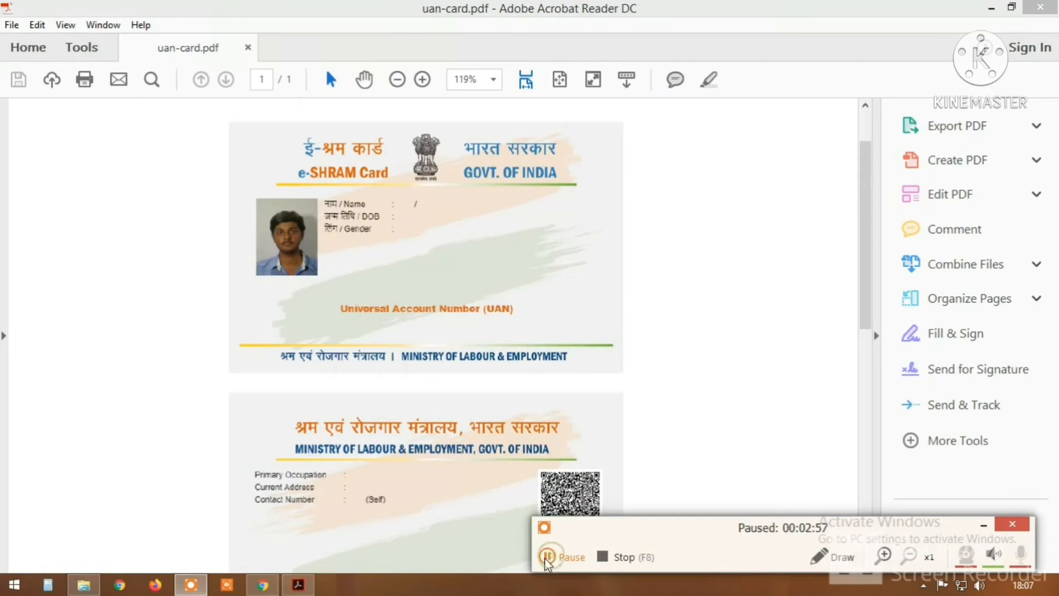
{"action": "left_click", "coordinate": [544, 558]}
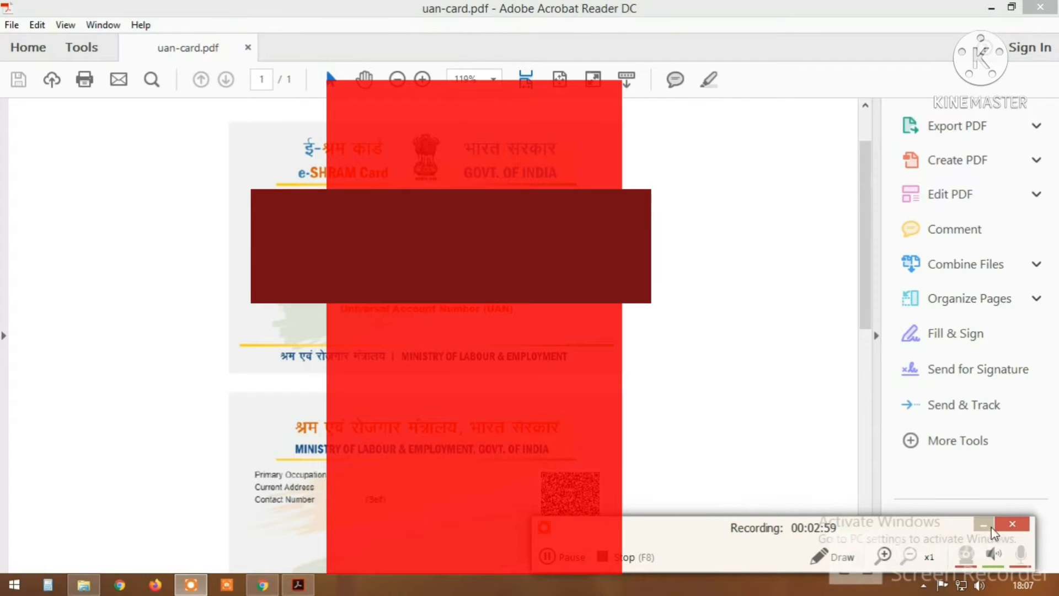
{"action": "left_click", "coordinate": [991, 528]}
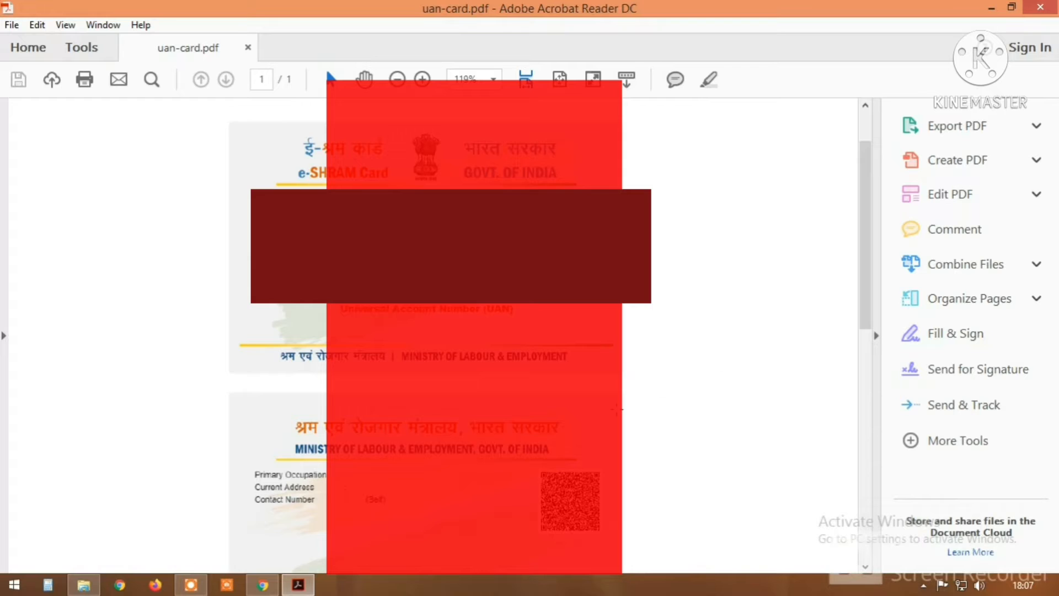
Step: Examine the front and back of the sample e-SHRAM card in uan-card.pdf
{"action": "scroll", "coordinate": [614, 411], "scroll_direction": "up", "scroll_amount": 1}
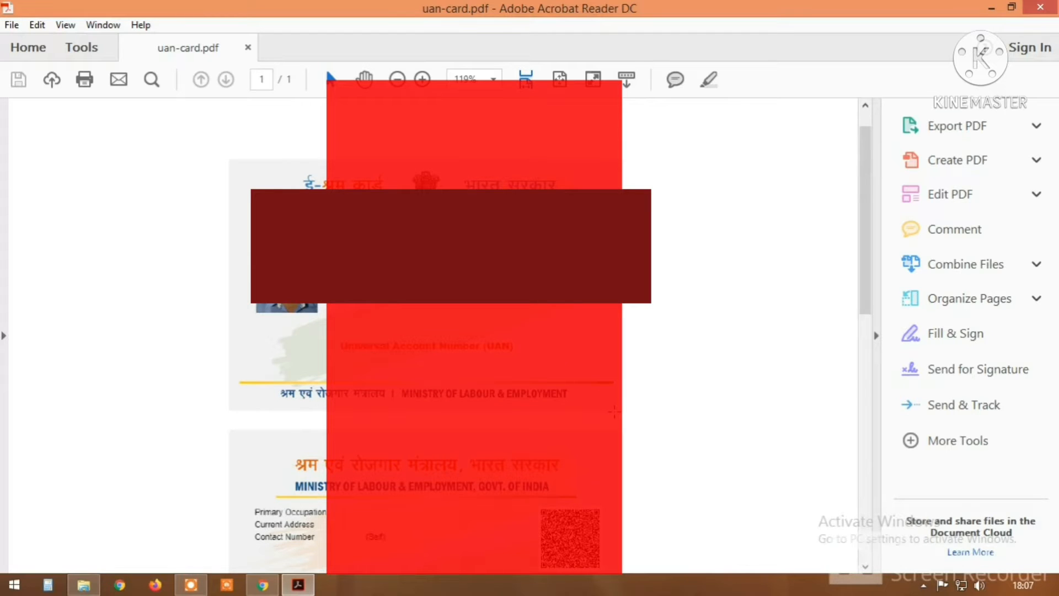
{"action": "scroll", "coordinate": [614, 411], "scroll_direction": "down", "scroll_amount": 4}
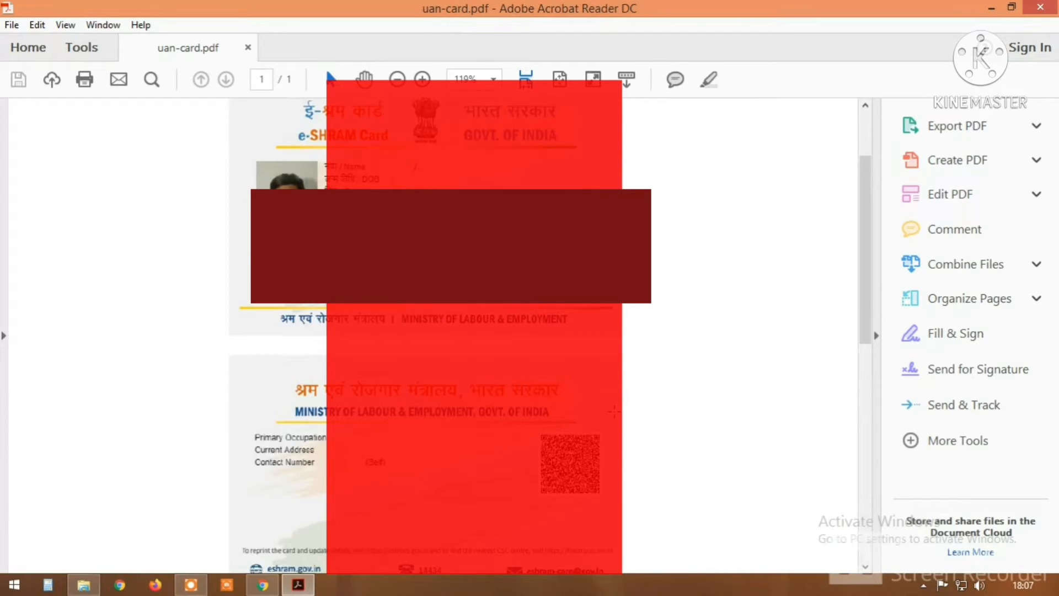
{"action": "scroll", "coordinate": [614, 411], "scroll_direction": "down", "scroll_amount": 12}
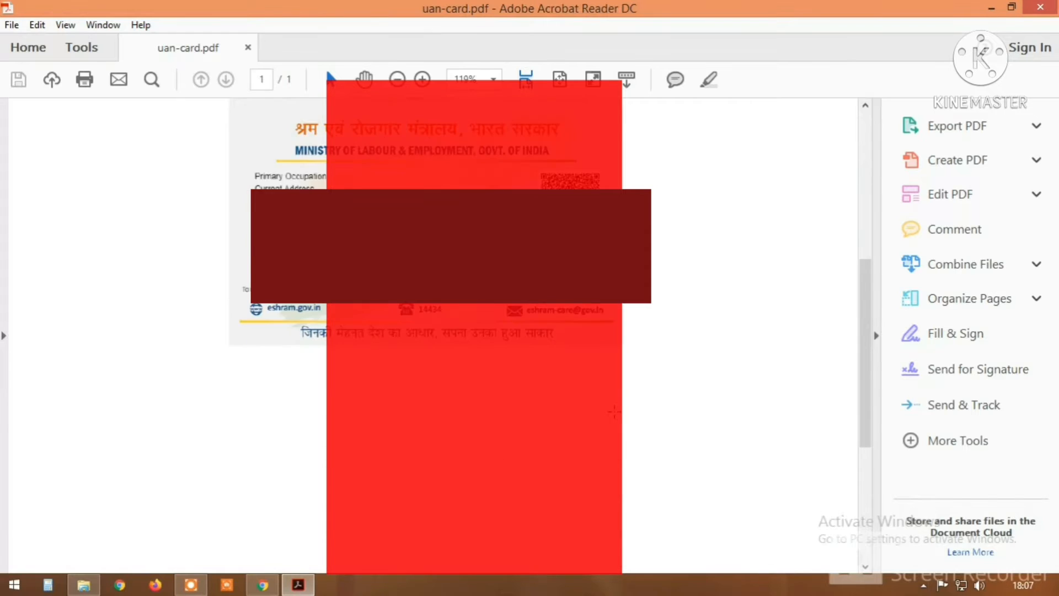
{"action": "scroll", "coordinate": [617, 418], "scroll_direction": "up", "scroll_amount": 10}
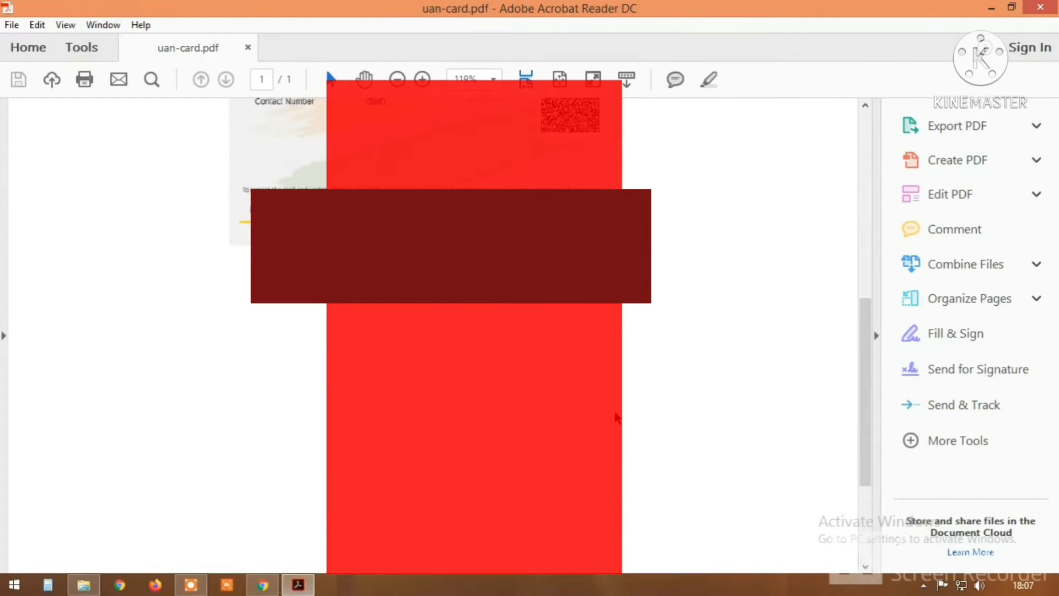
{"action": "scroll", "coordinate": [614, 411], "scroll_direction": "up", "scroll_amount": 5}
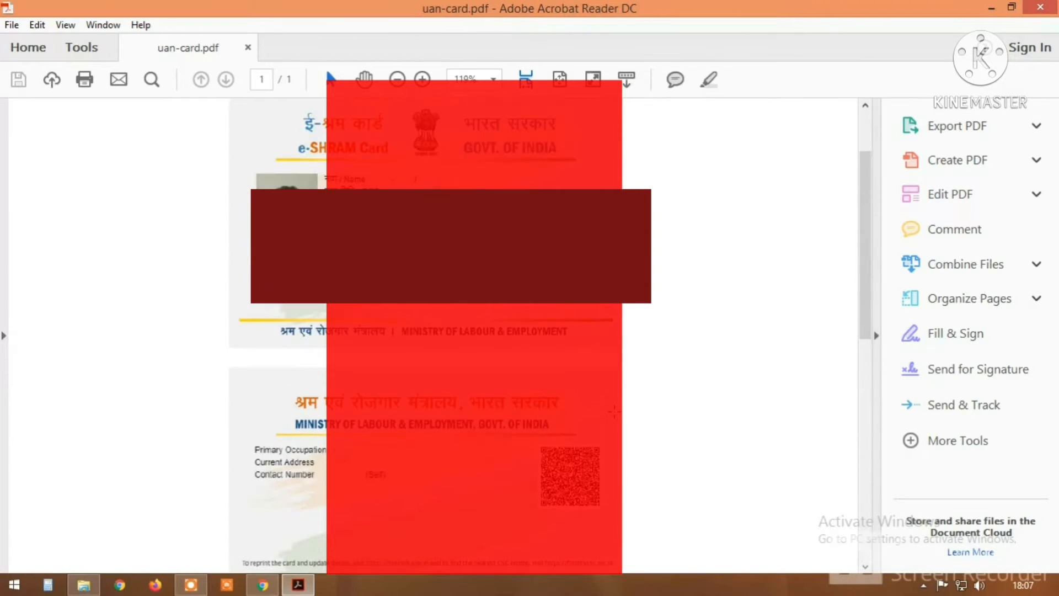
{"action": "scroll", "coordinate": [614, 411], "scroll_direction": "up", "scroll_amount": 1}
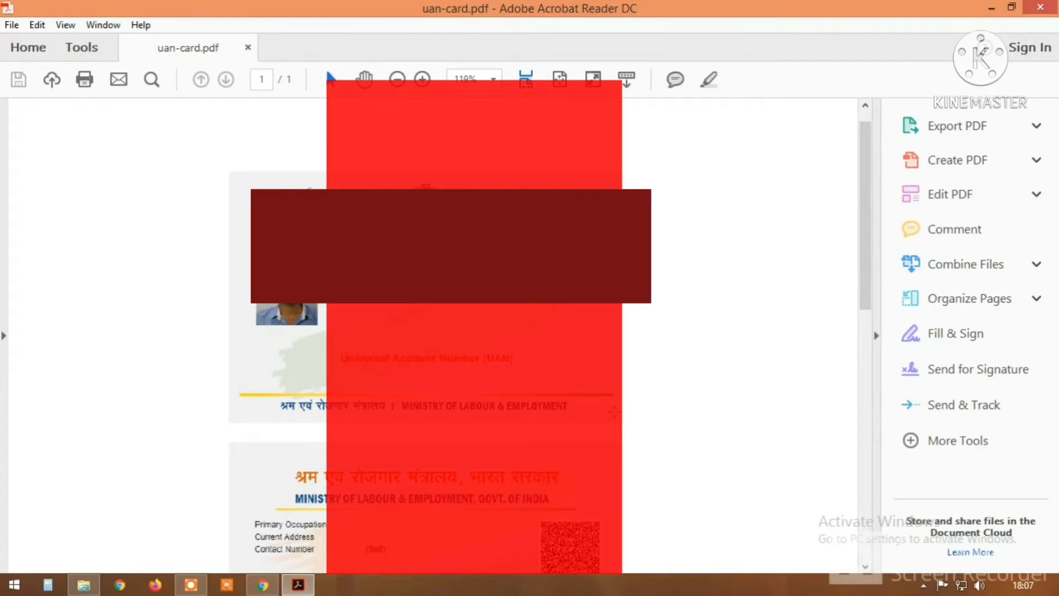
{"action": "scroll", "coordinate": [614, 411], "scroll_direction": "down", "scroll_amount": 1}
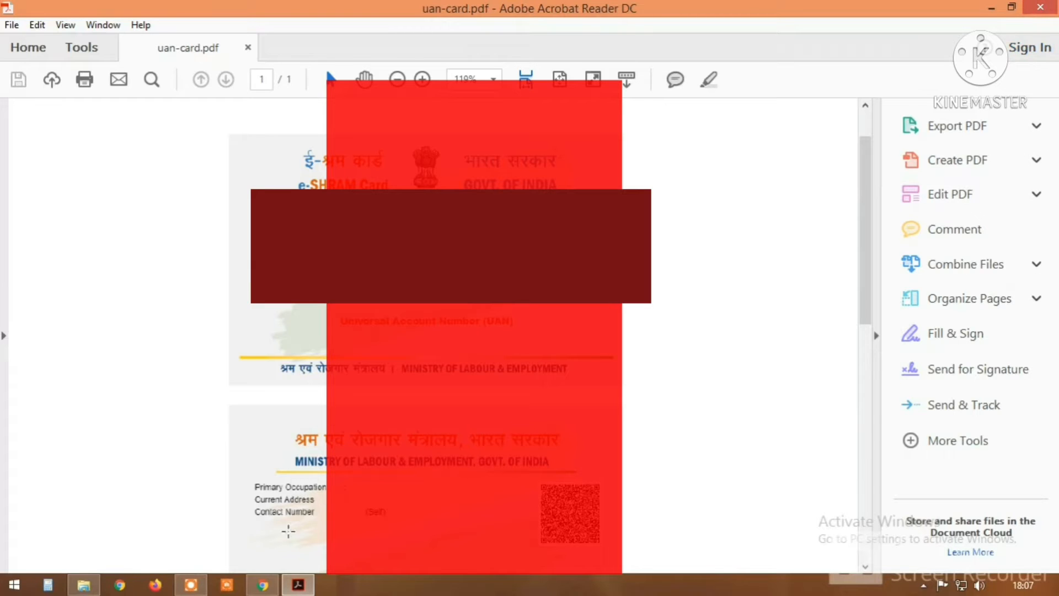
{"action": "left_click", "coordinate": [191, 585]}
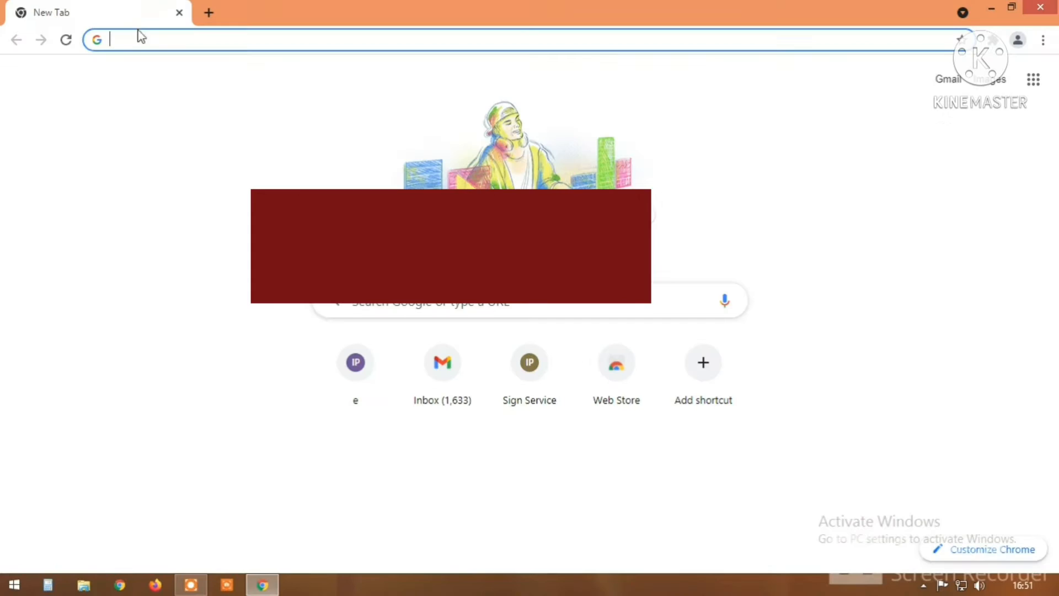
Step: Switch to Chrome and search Google for "eshram-gov-in"
{"action": "left_click", "coordinate": [138, 35]}
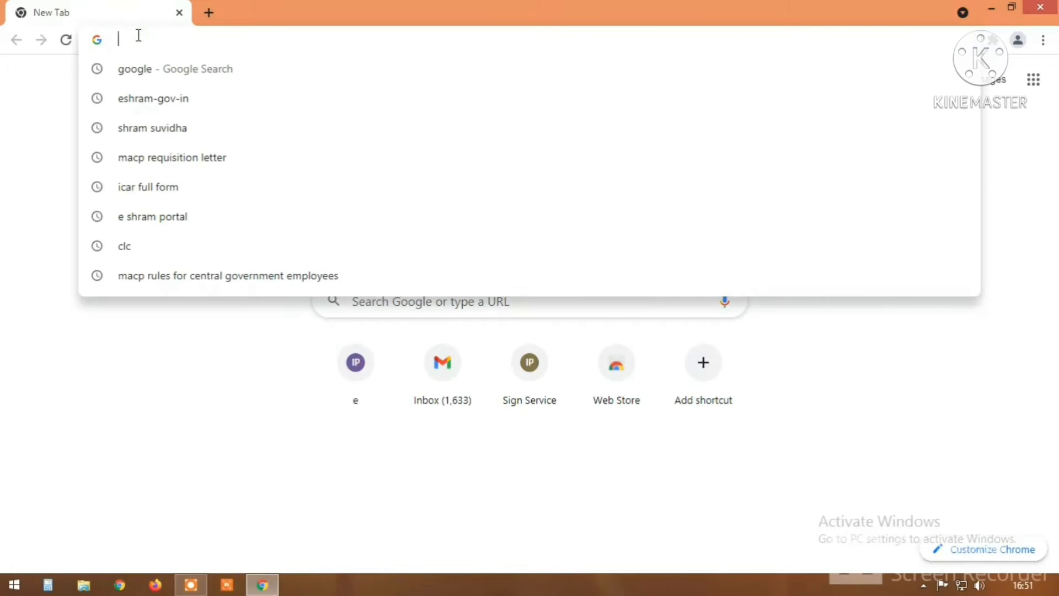
{"action": "type", "text": "e"}
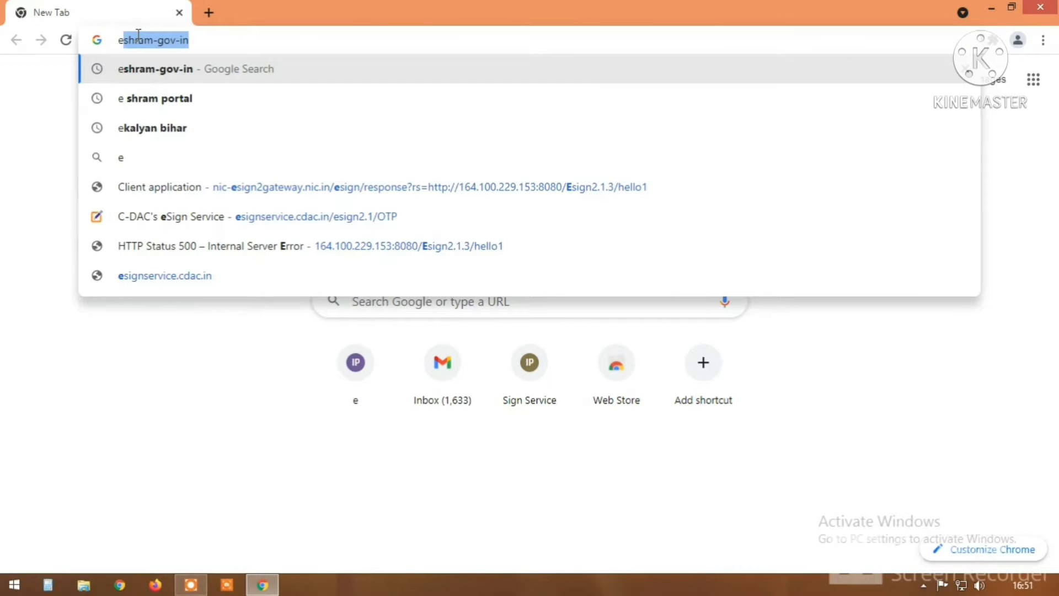
{"action": "key", "text": "Return"}
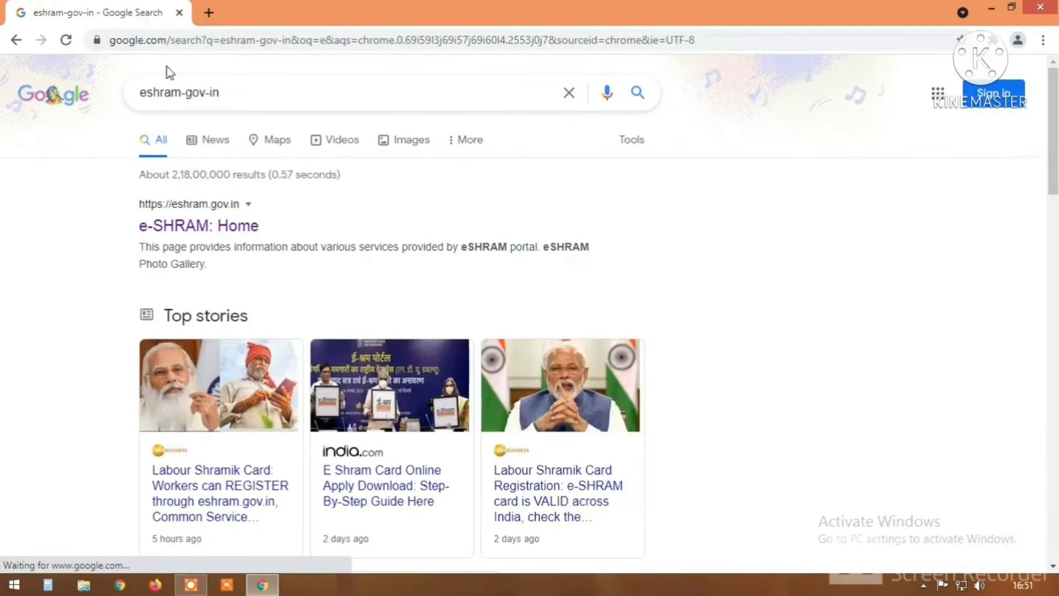
Step: Open the official e-SHRAM home page in a new tab and go to its e-Shram self-registration form
{"action": "right_click", "coordinate": [192, 226]}
{"action": "left_click", "coordinate": [217, 238]}
{"action": "left_click", "coordinate": [234, 10]}
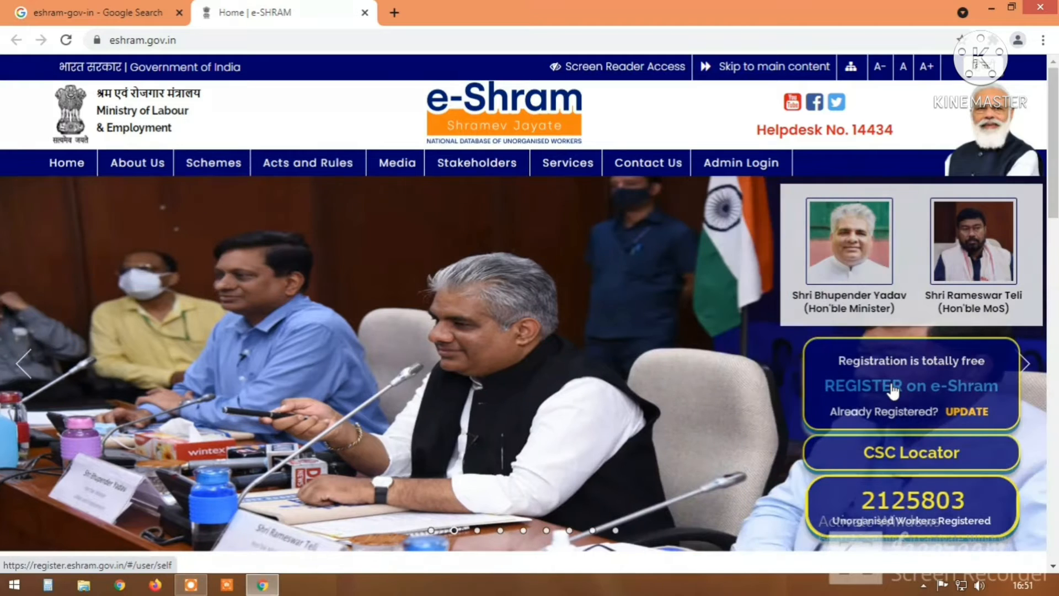
{"action": "left_click", "coordinate": [894, 390]}
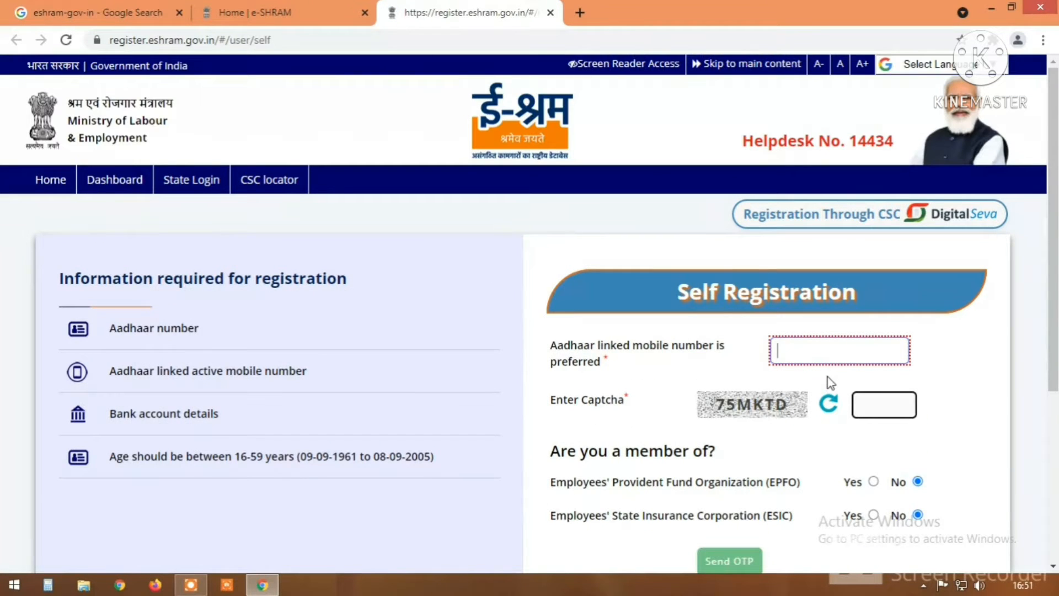
Step: Fill in the Aadhaar-linked mobile number and captcha, keeping EPFO and ESIC membership at No, and request the OTP
{"action": "type", "text": "767"}
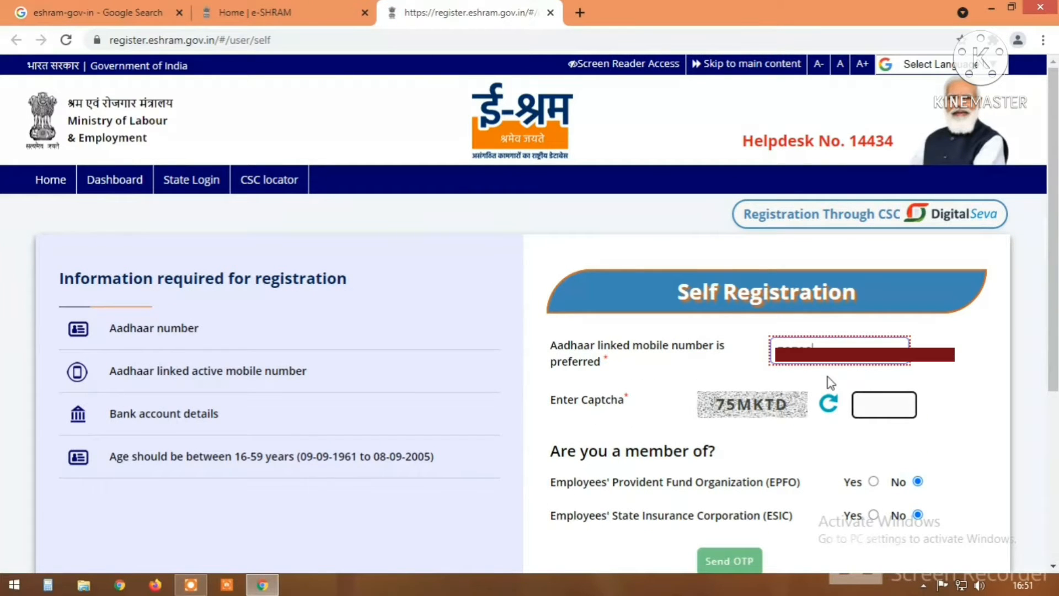
{"action": "key", "text": "Tab"}
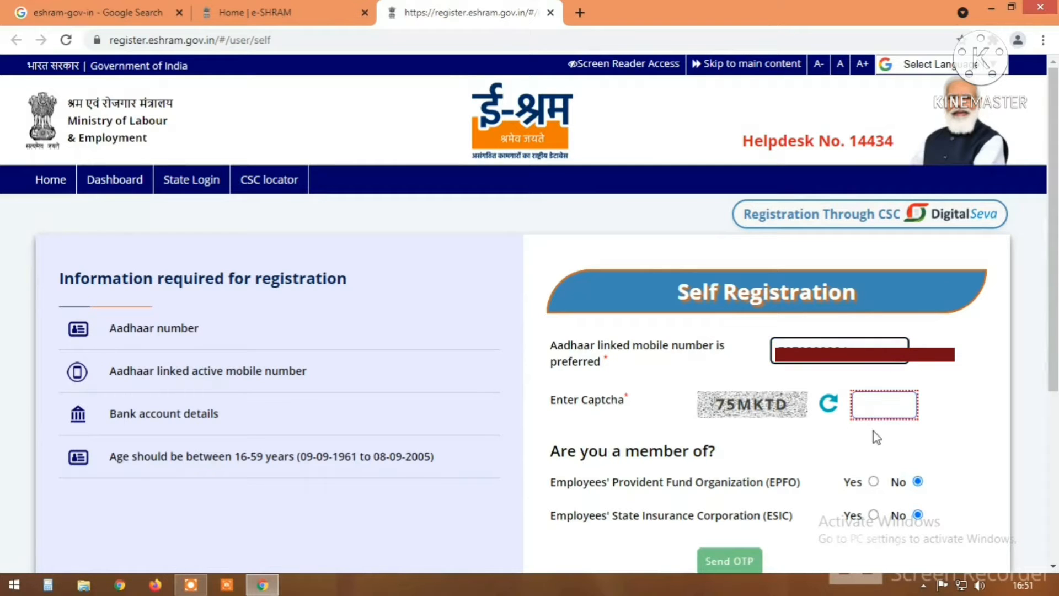
{"action": "type", "text": "75MKTD"}
{"action": "scroll", "coordinate": [772, 496], "scroll_direction": "down", "scroll_amount": 3}
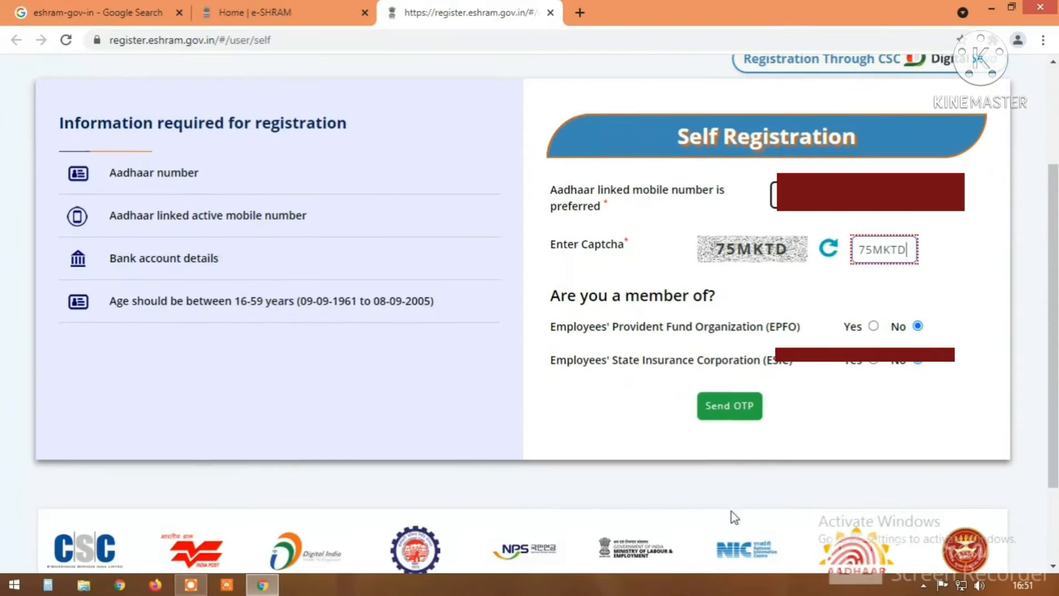
{"action": "left_click", "coordinate": [727, 411]}
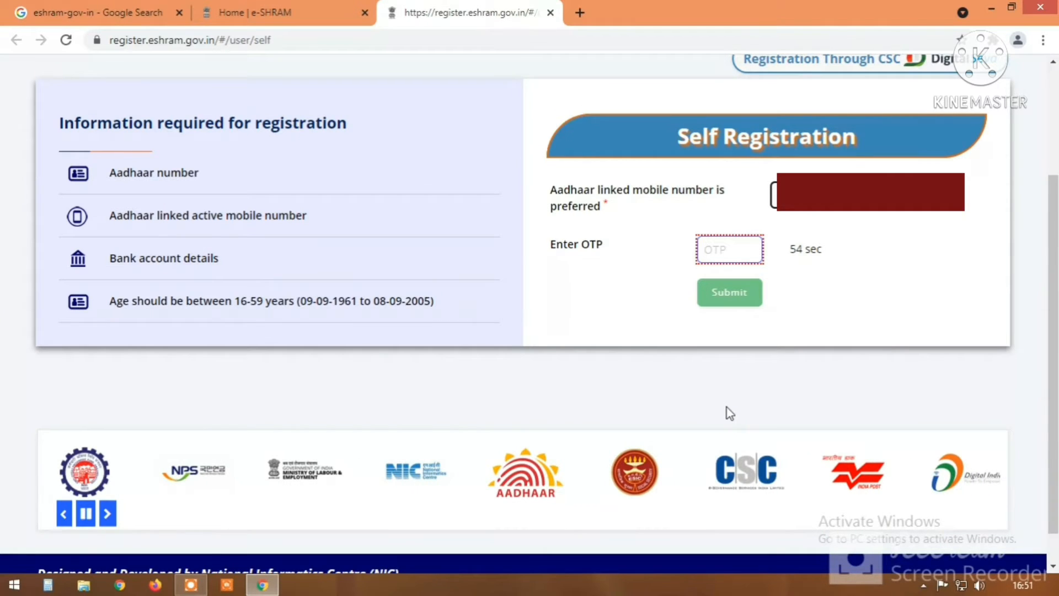
Step: Enter the OTP received on the mobile number and submit it
{"action": "scroll", "coordinate": [727, 411], "scroll_direction": "up", "scroll_amount": 3}
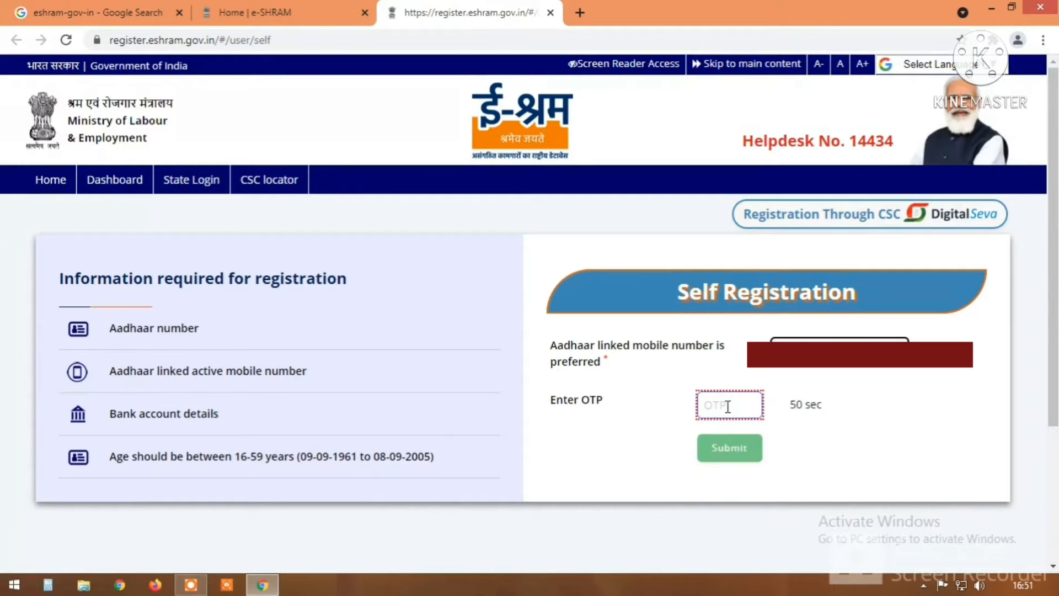
{"action": "left_click", "coordinate": [734, 444]}
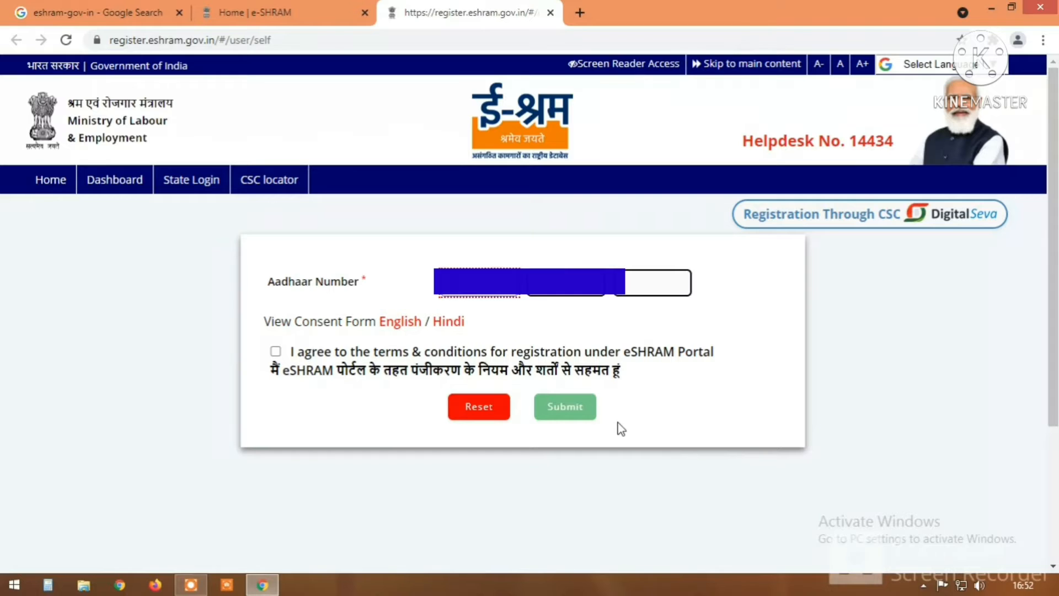
Step: Try to submit the worker's Aadhaar number with the eSHRAM registration terms and conditions accepted
{"action": "key", "text": "Tab"}
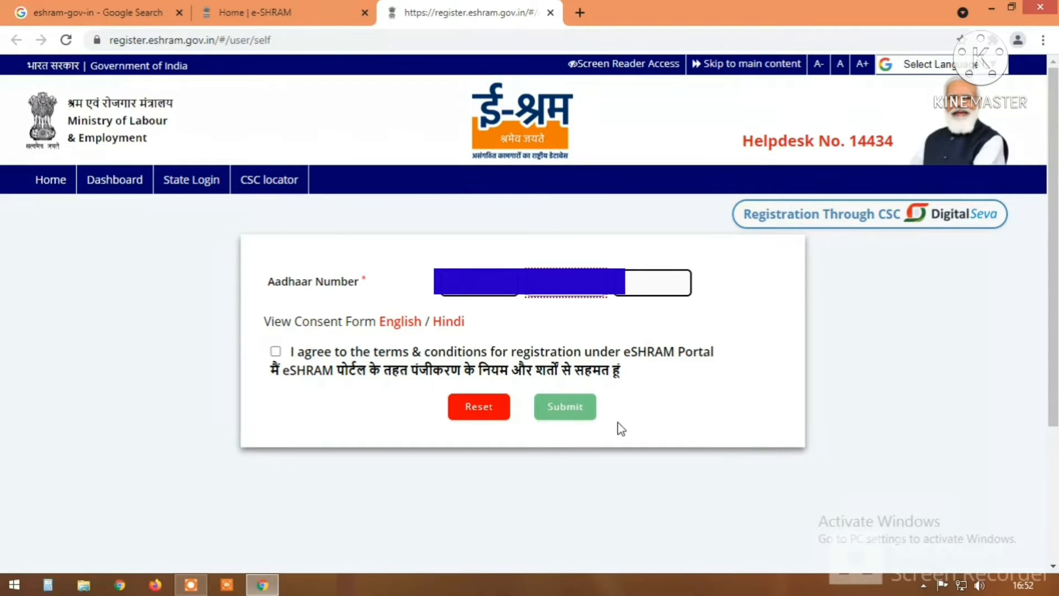
{"action": "key", "text": "Tab"}
{"action": "type", "text": "068"}
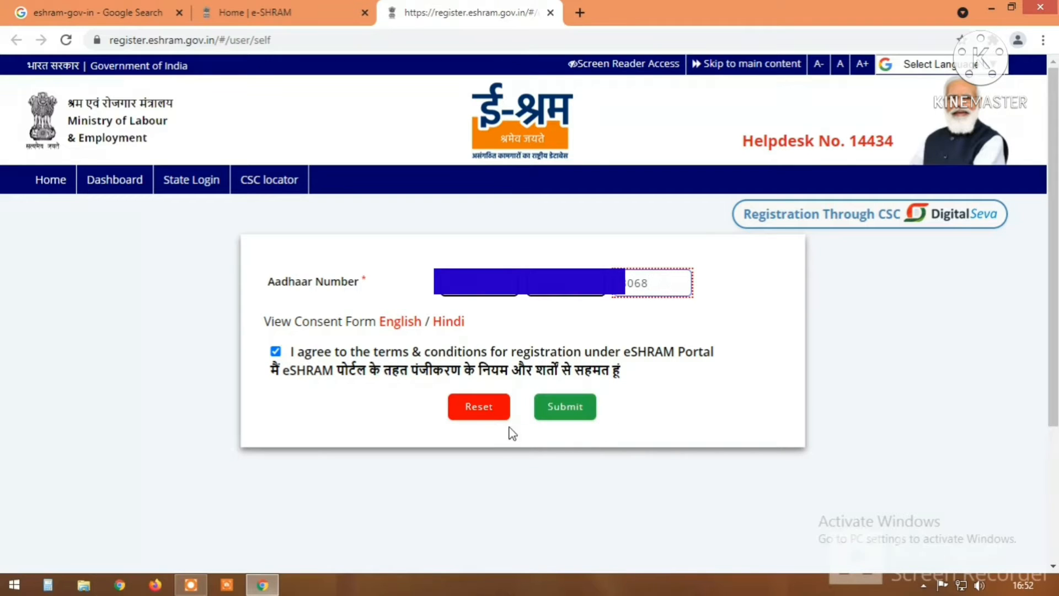
{"action": "left_click", "coordinate": [276, 354]}
{"action": "left_click", "coordinate": [276, 352]}
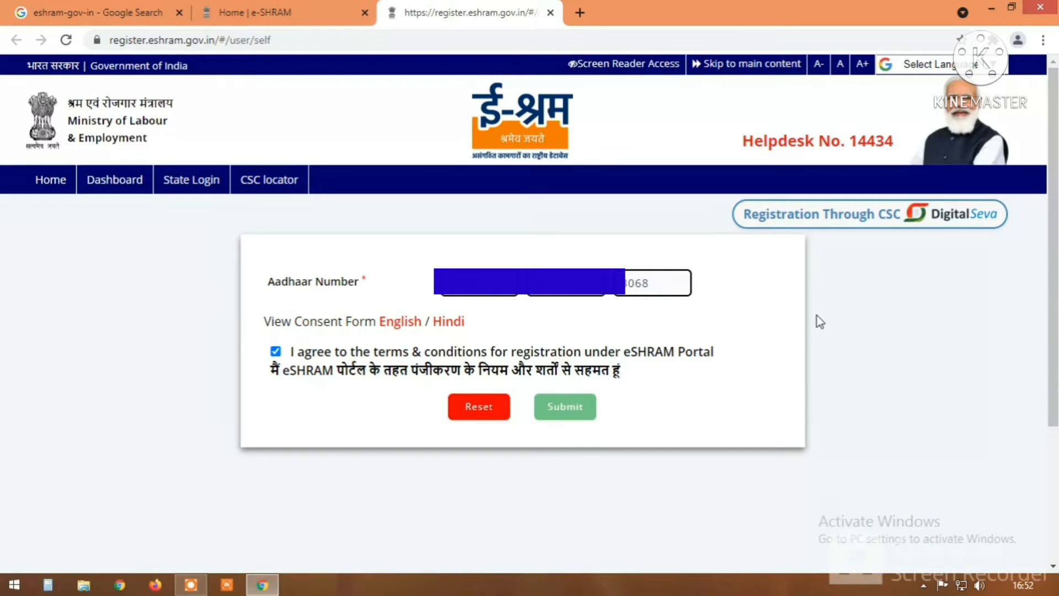
Step: Recheck the Aadhaar number form and try withdrawing and renewing the agreement to the terms and conditions
{"action": "scroll", "coordinate": [798, 364], "scroll_direction": "down", "scroll_amount": 3}
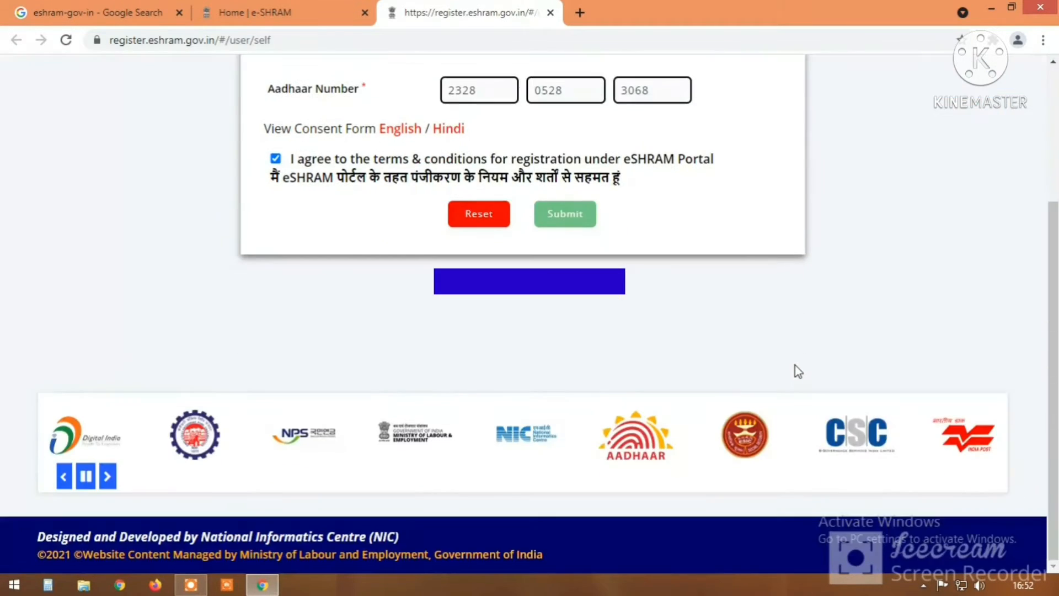
{"action": "scroll", "coordinate": [796, 365], "scroll_direction": "up", "scroll_amount": 3}
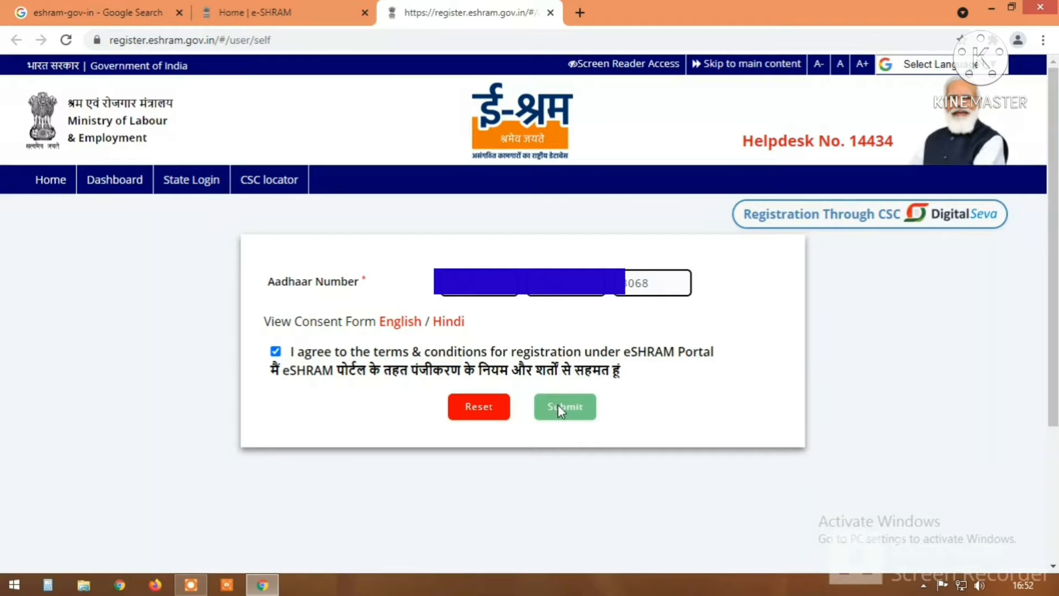
{"action": "left_click", "coordinate": [676, 284]}
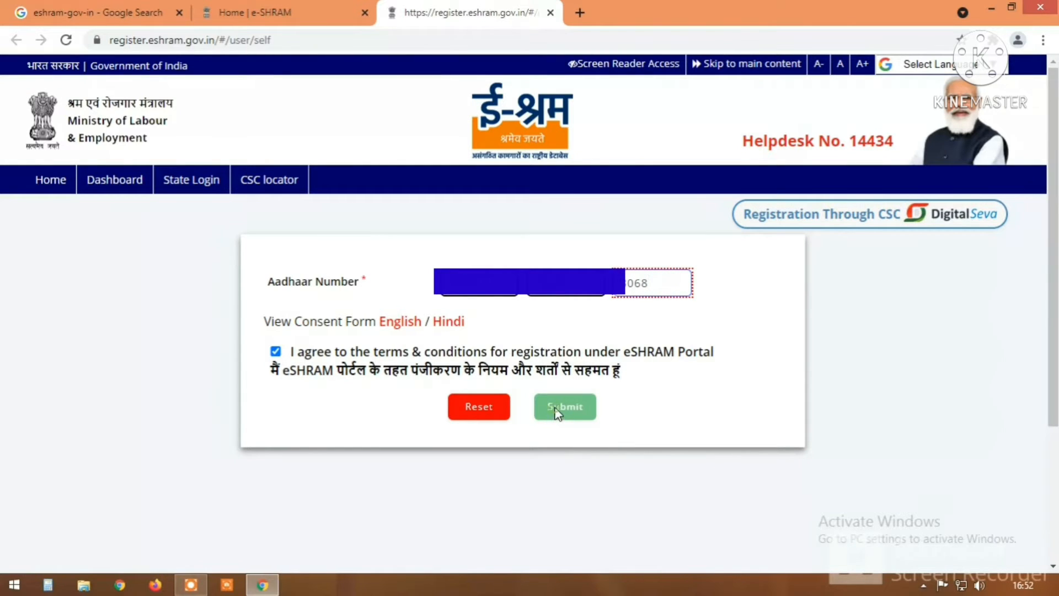
{"action": "triple_click", "coordinate": [78, 267]}
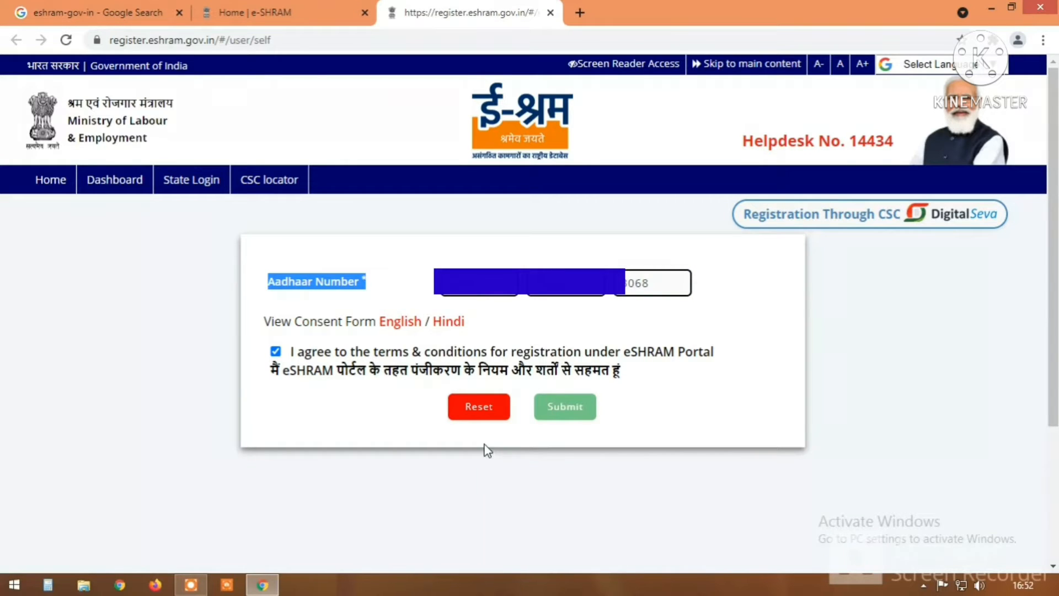
{"action": "left_click", "coordinate": [470, 468]}
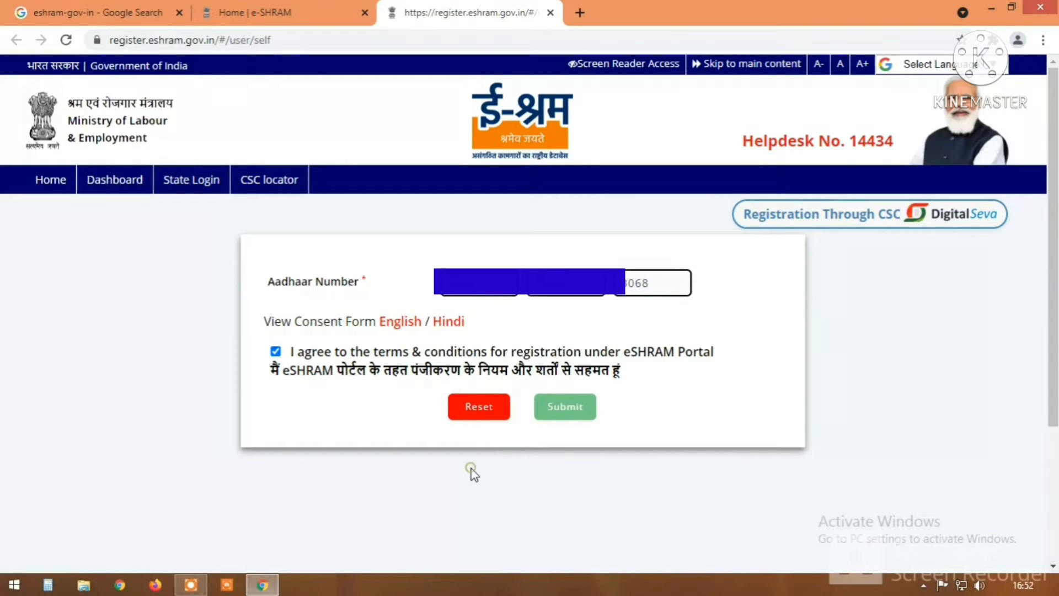
{"action": "left_click", "coordinate": [275, 354]}
{"action": "left_click", "coordinate": [275, 353]}
{"action": "scroll", "coordinate": [550, 395], "scroll_direction": "down", "scroll_amount": 3}
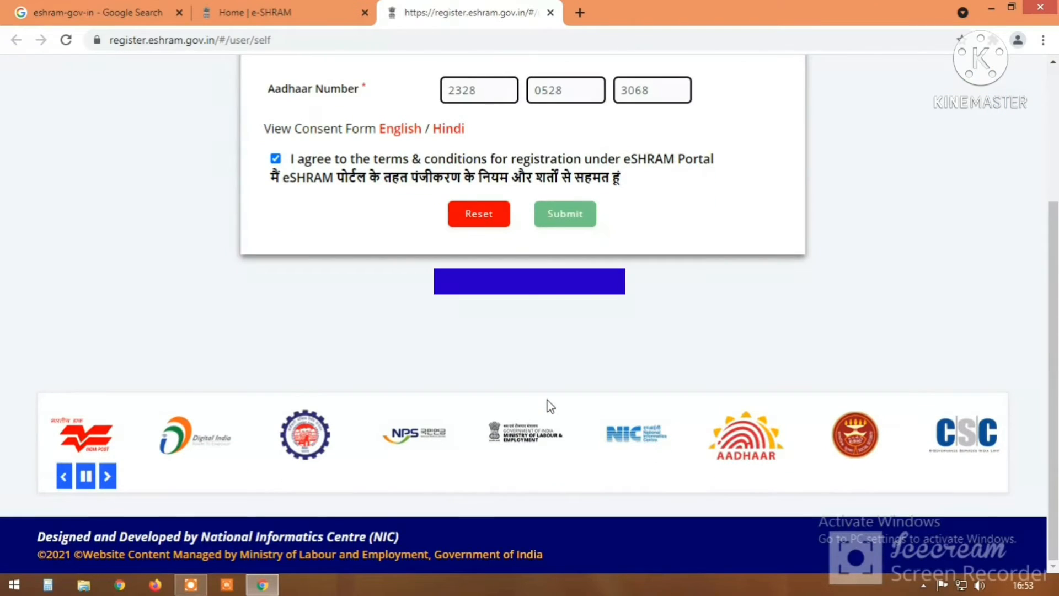
{"action": "scroll", "coordinate": [550, 405], "scroll_direction": "up", "scroll_amount": 3}
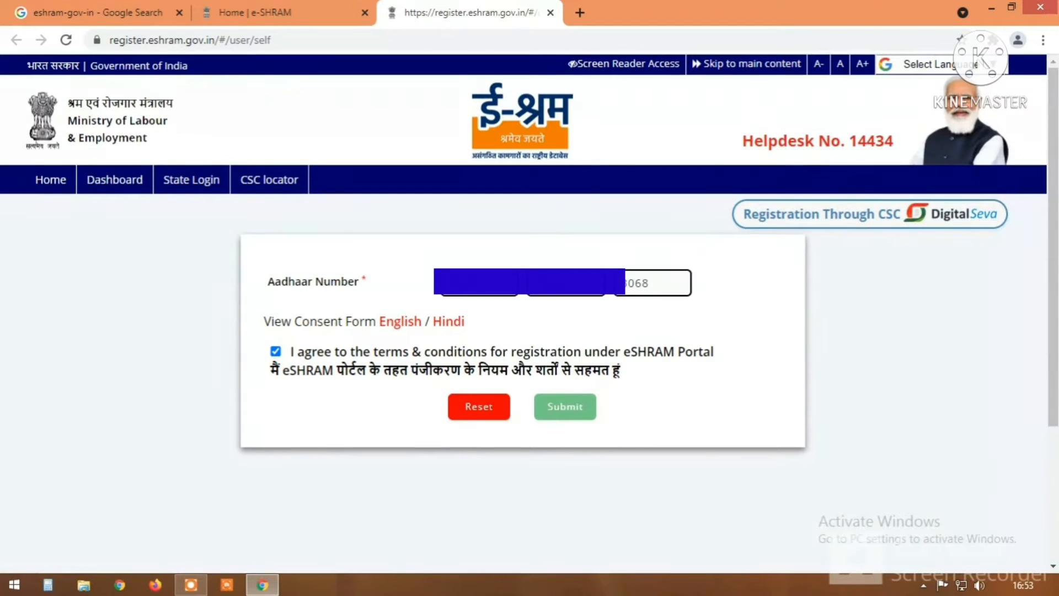
Step: Read through the English consent form on the collection and use of Aadhaar information, and close it
{"action": "left_click", "coordinate": [409, 321]}
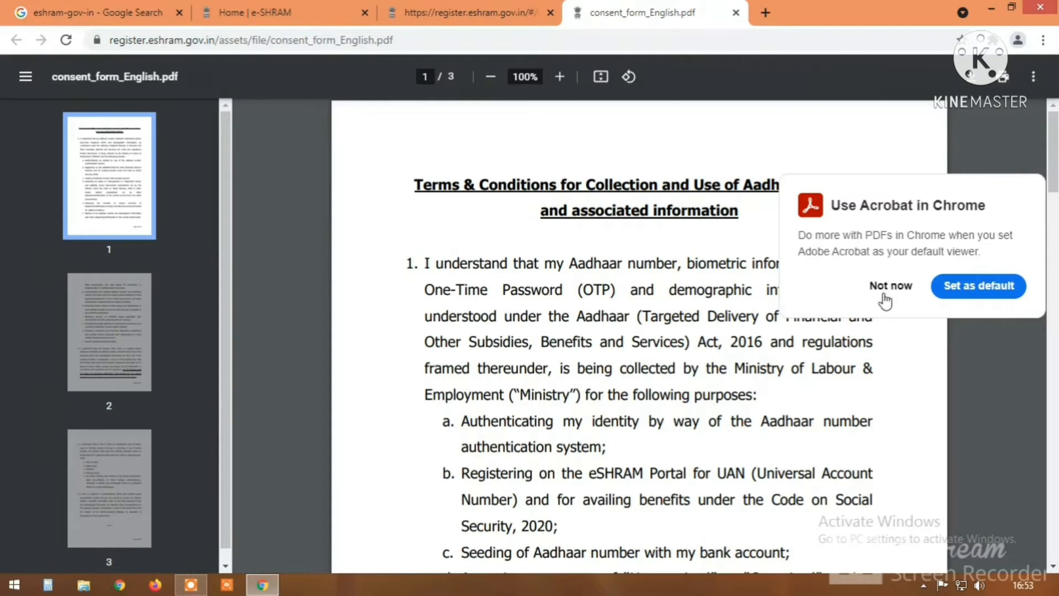
{"action": "left_click", "coordinate": [883, 295]}
{"action": "scroll", "coordinate": [791, 397], "scroll_direction": "down", "scroll_amount": 3}
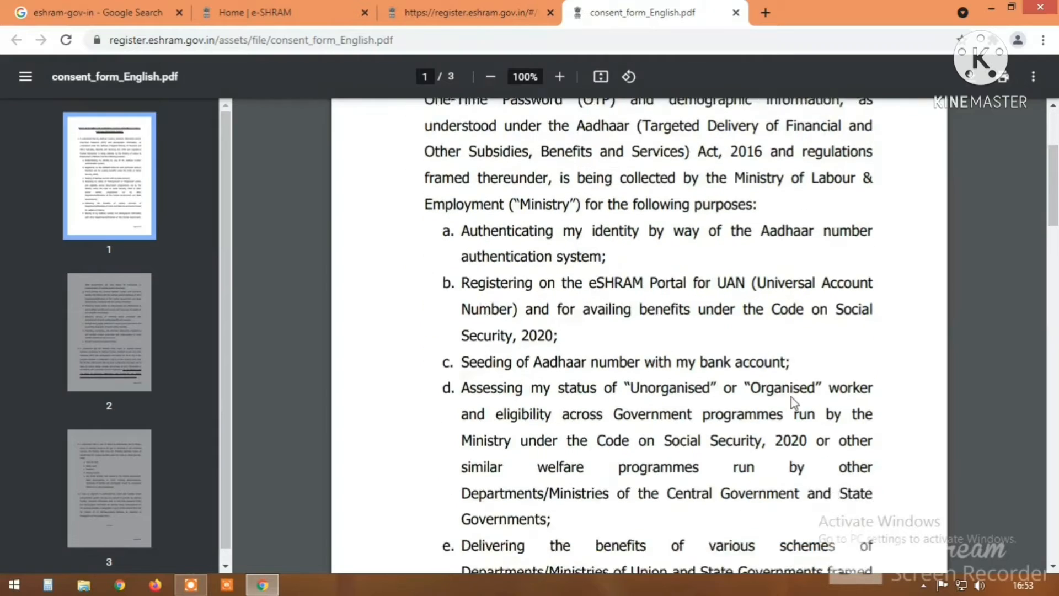
{"action": "scroll", "coordinate": [791, 397], "scroll_direction": "down", "scroll_amount": 20}
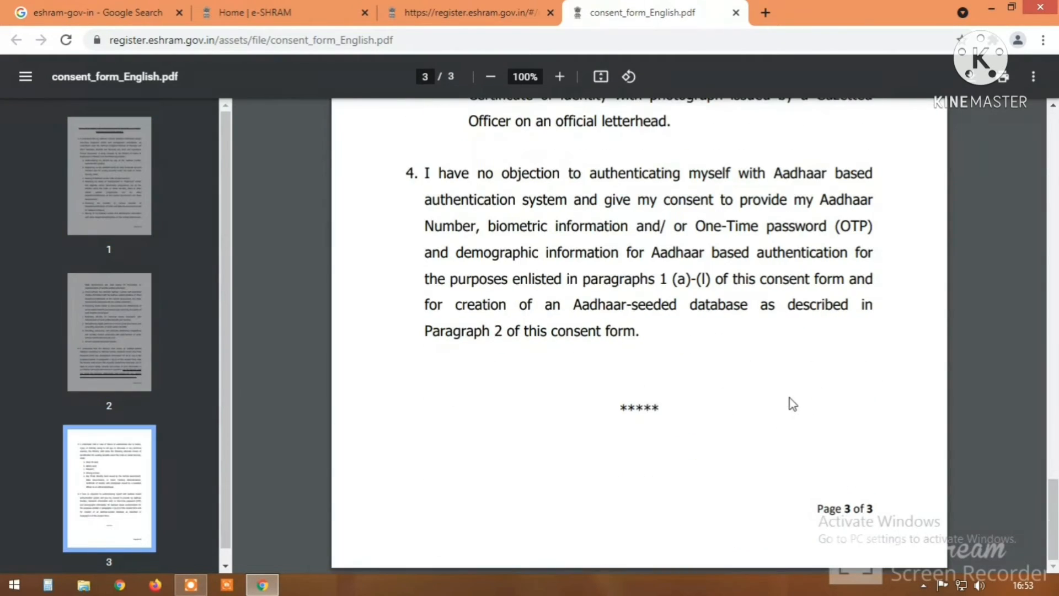
{"action": "scroll", "coordinate": [790, 399], "scroll_direction": "up", "scroll_amount": 5}
{"action": "left_click", "coordinate": [736, 12]}
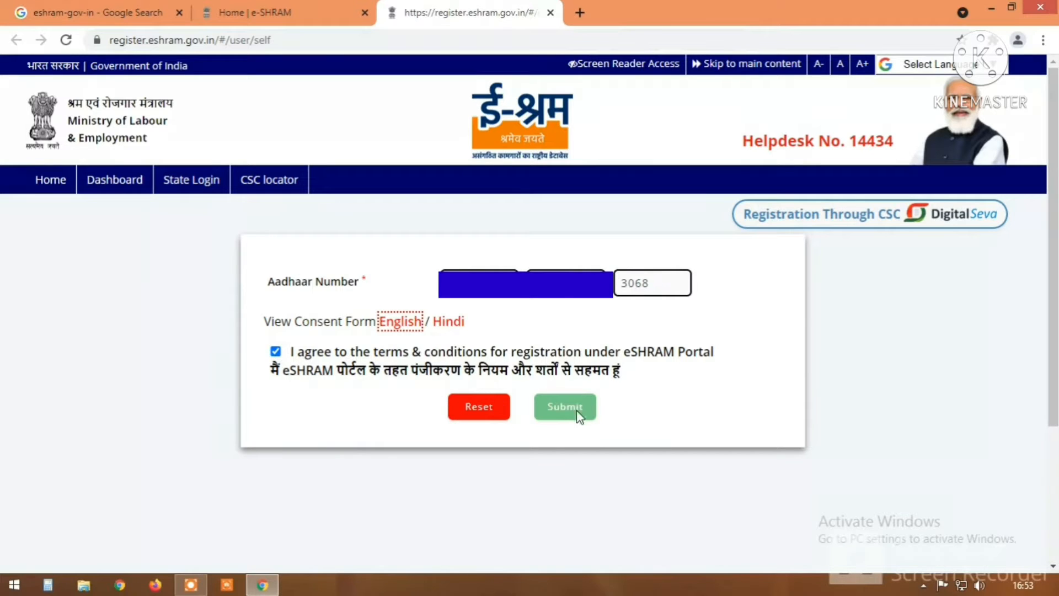
Step: Reset the Aadhaar form, re-enter the worker's Aadhaar number with the terms accepted, and submit it
{"action": "left_click", "coordinate": [479, 419]}
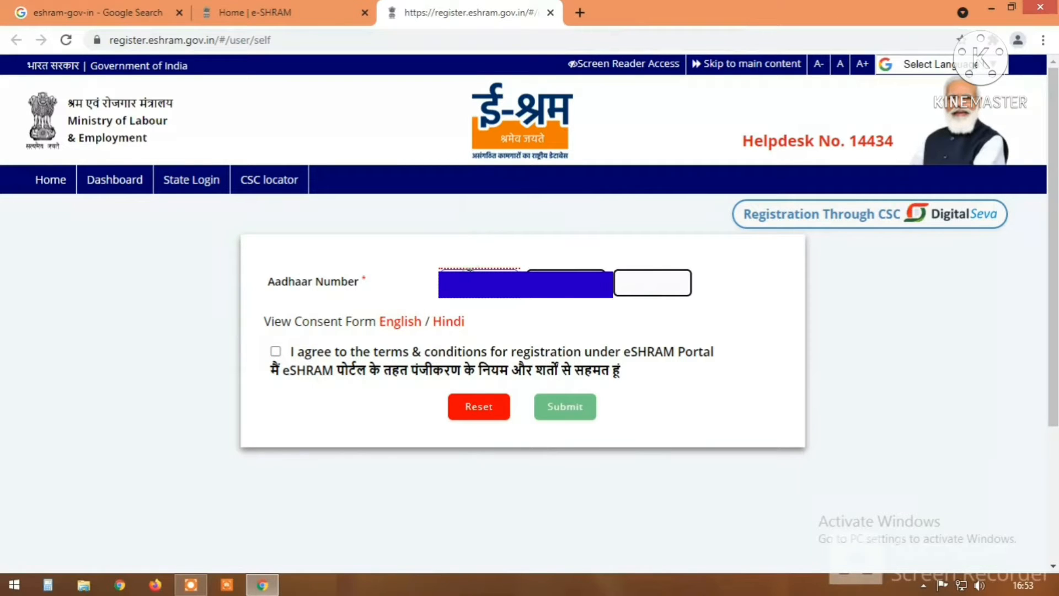
{"action": "key", "text": "Tab"}
{"action": "key", "text": "Tab"}
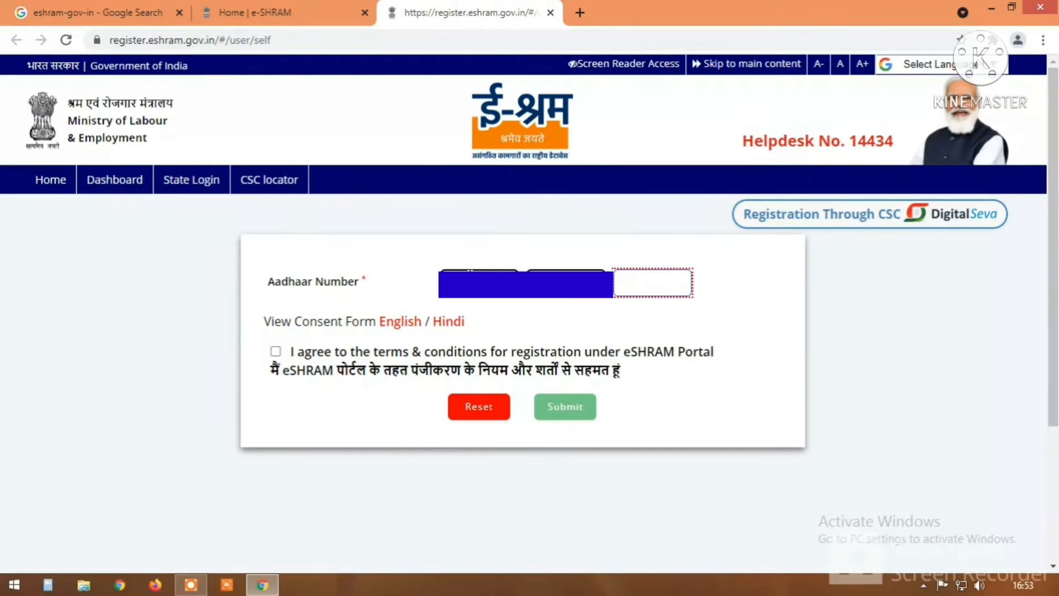
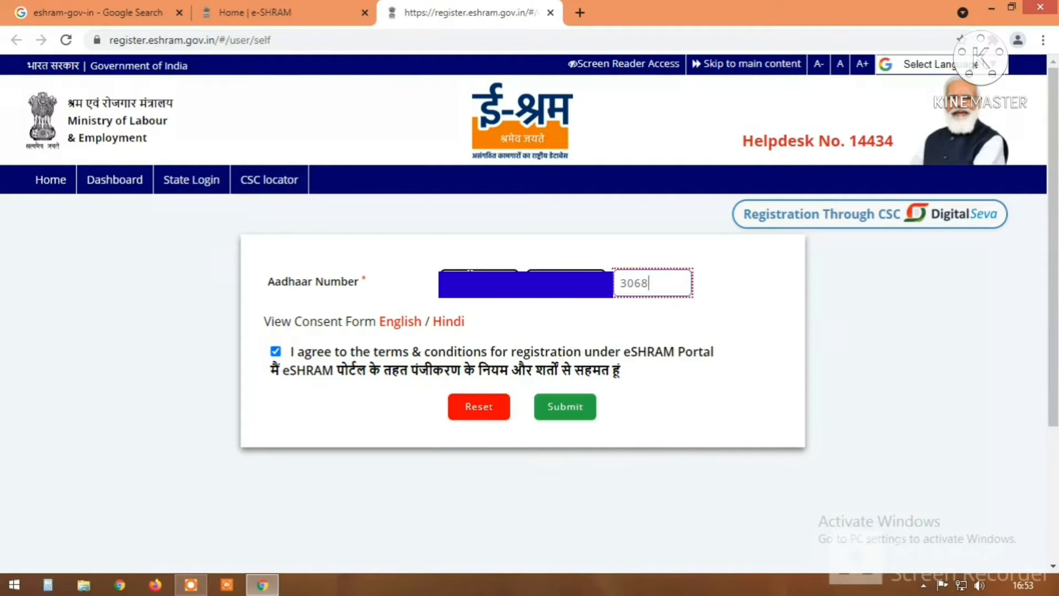
{"action": "left_click", "coordinate": [566, 412]}
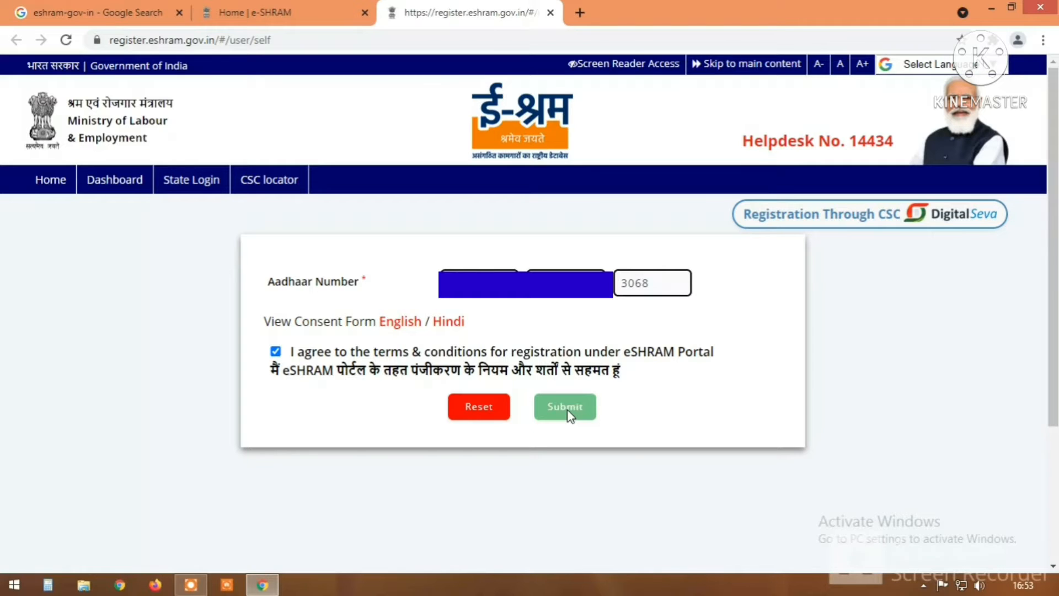
{"action": "scroll", "coordinate": [569, 415], "scroll_direction": "down", "scroll_amount": 3}
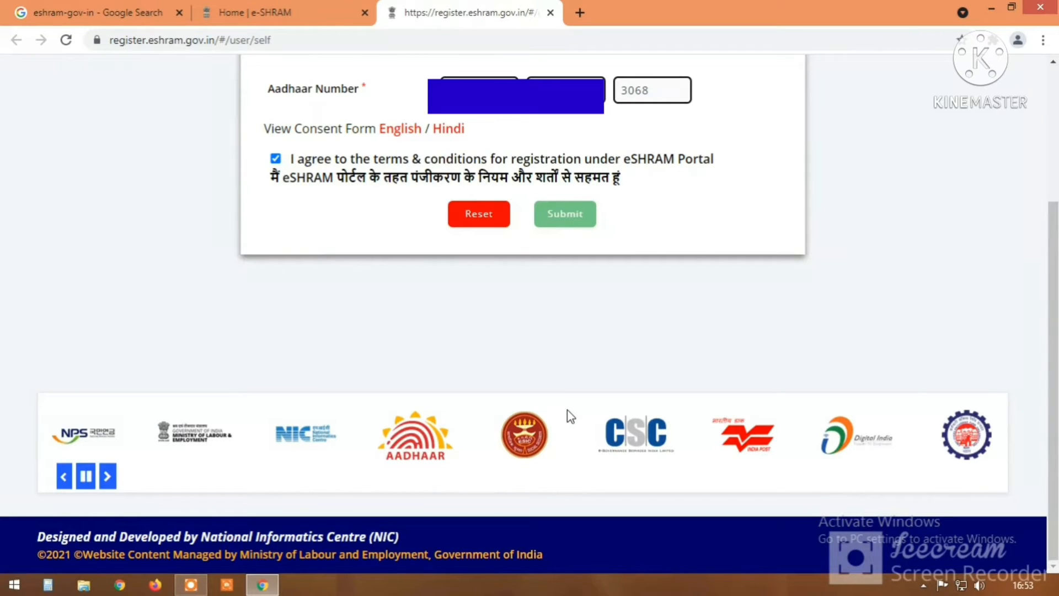
{"action": "left_click", "coordinate": [107, 479]}
{"action": "left_click", "coordinate": [107, 479]}
{"action": "left_click", "coordinate": [107, 480]}
{"action": "left_click", "coordinate": [107, 480]}
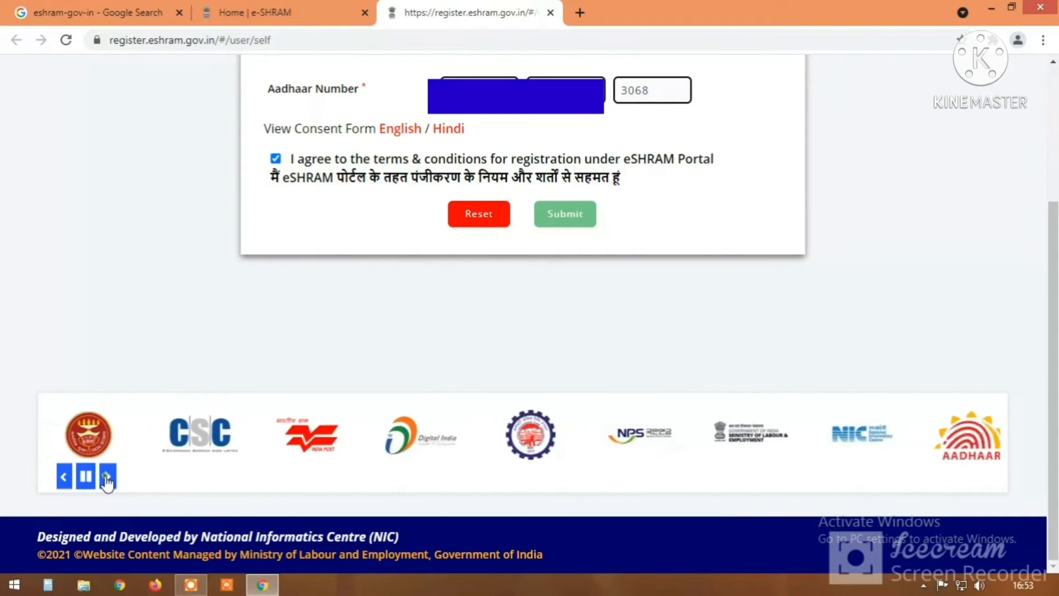
{"action": "left_click", "coordinate": [107, 480]}
{"action": "left_click", "coordinate": [107, 480]}
{"action": "scroll", "coordinate": [210, 479], "scroll_direction": "up", "scroll_amount": 3}
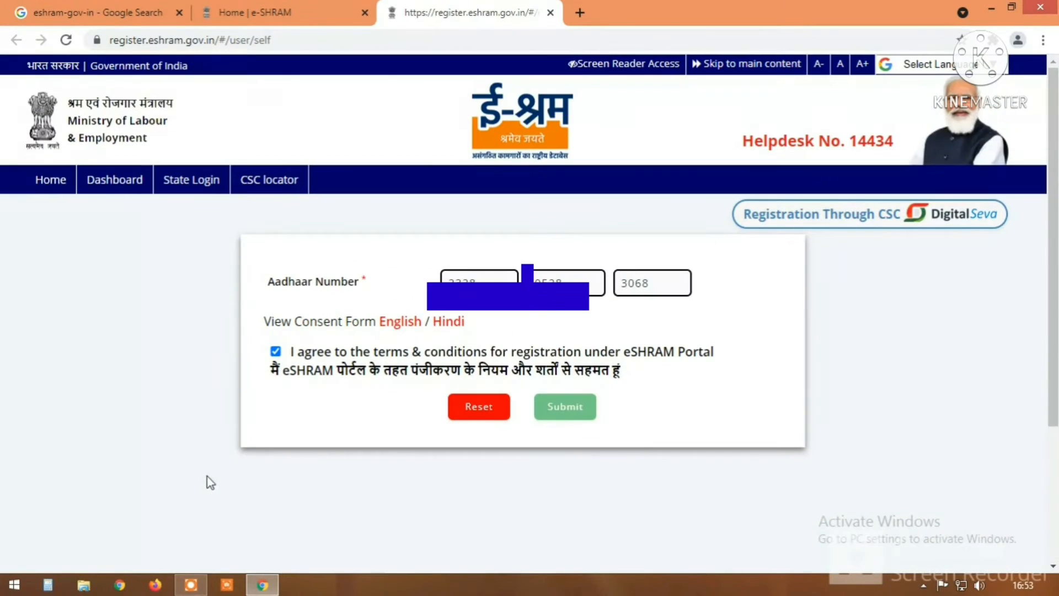
Step: Renew the agreement to the terms and conditions and resubmit the Aadhaar number to request the Aadhaar OTP
{"action": "left_click", "coordinate": [280, 353]}
{"action": "left_click", "coordinate": [275, 351]}
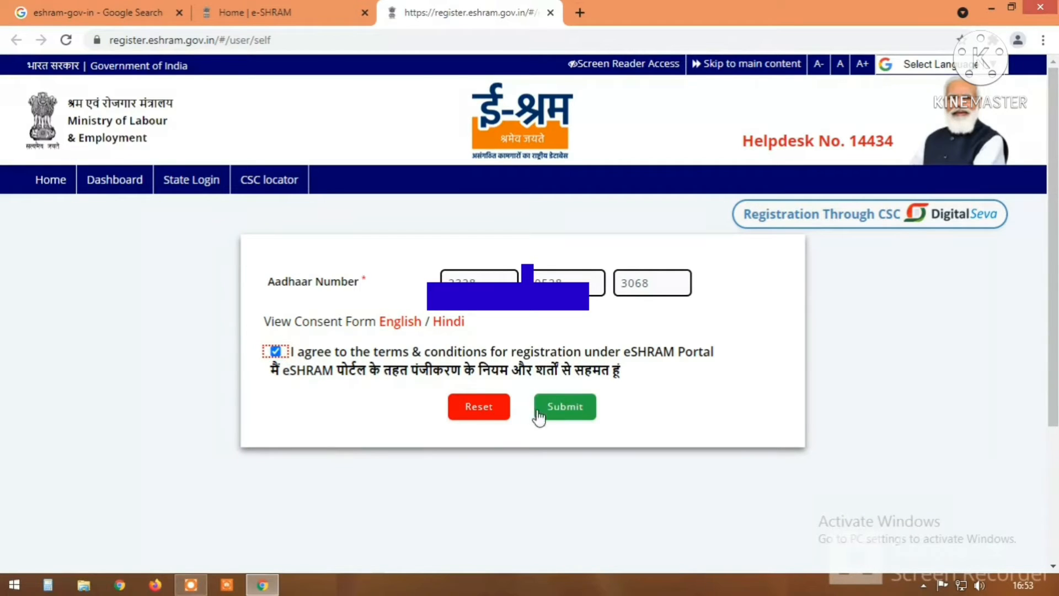
{"action": "left_click", "coordinate": [585, 414]}
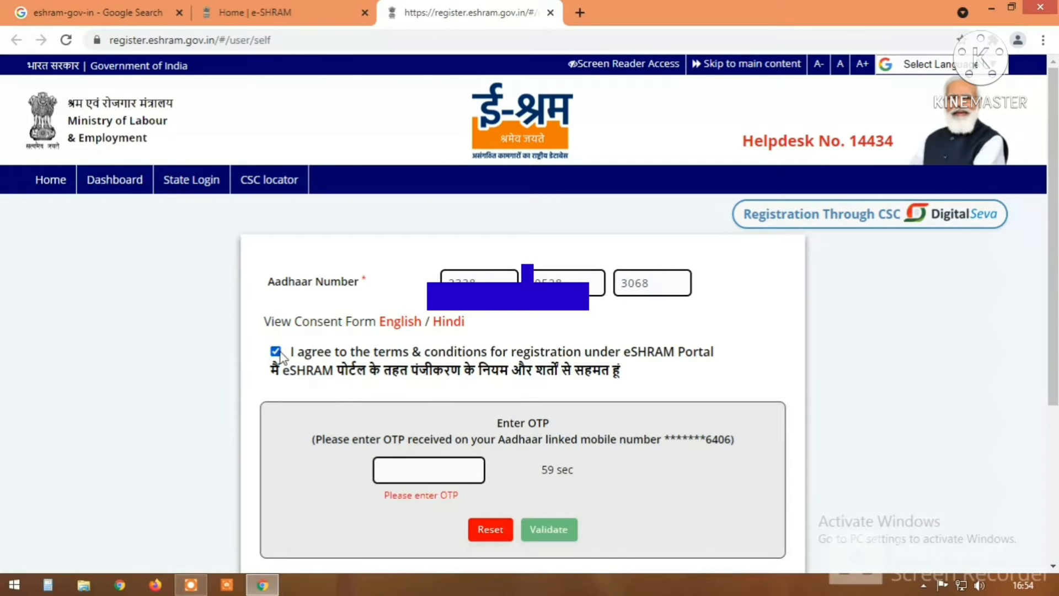
Step: Enter the OTP sent to the Aadhaar-linked mobile number and validate it to open the registration form
{"action": "left_click", "coordinate": [432, 472]}
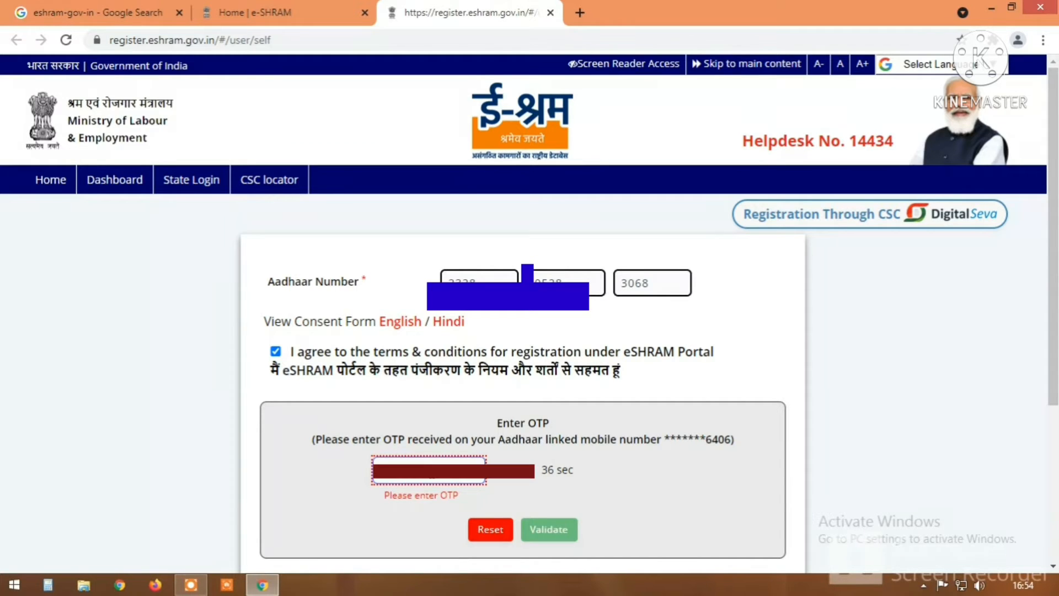
{"action": "type", "text": "1"}
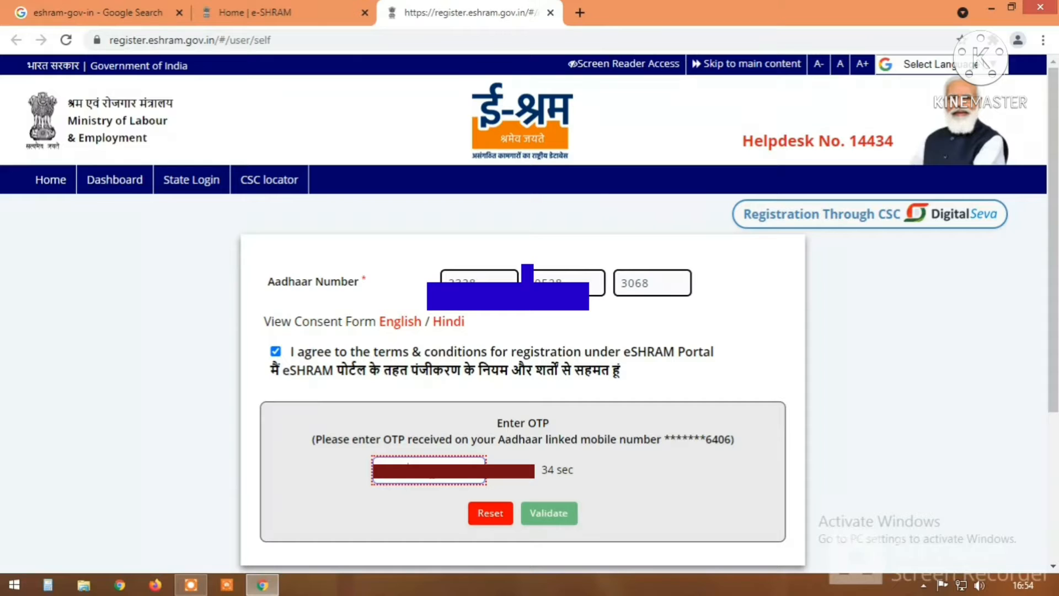
{"action": "left_click", "coordinate": [549, 512]}
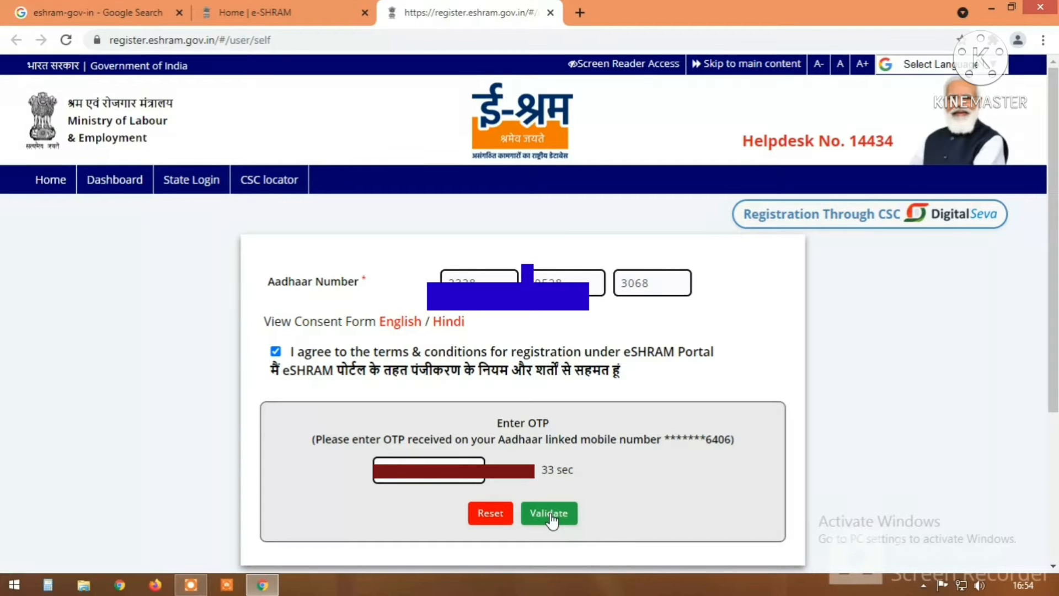
{"action": "scroll", "coordinate": [551, 513], "scroll_direction": "down", "scroll_amount": 2}
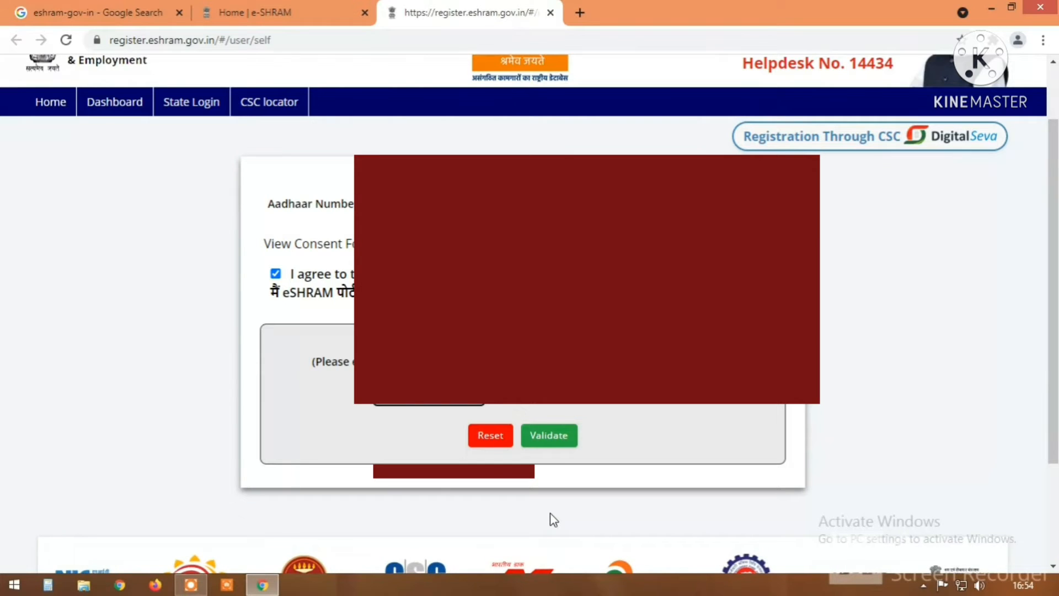
{"action": "left_click", "coordinate": [546, 435]}
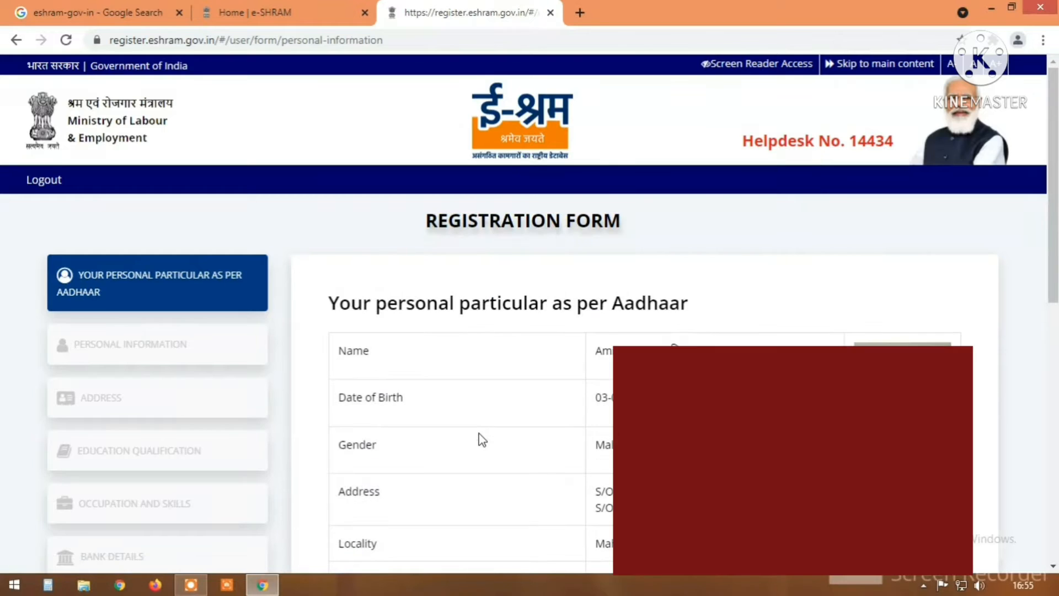
Step: Review the personal particulars fetched from Aadhaar, including the linked bank and seeding status, and continue to the other details
{"action": "scroll", "coordinate": [478, 434], "scroll_direction": "down", "scroll_amount": 8}
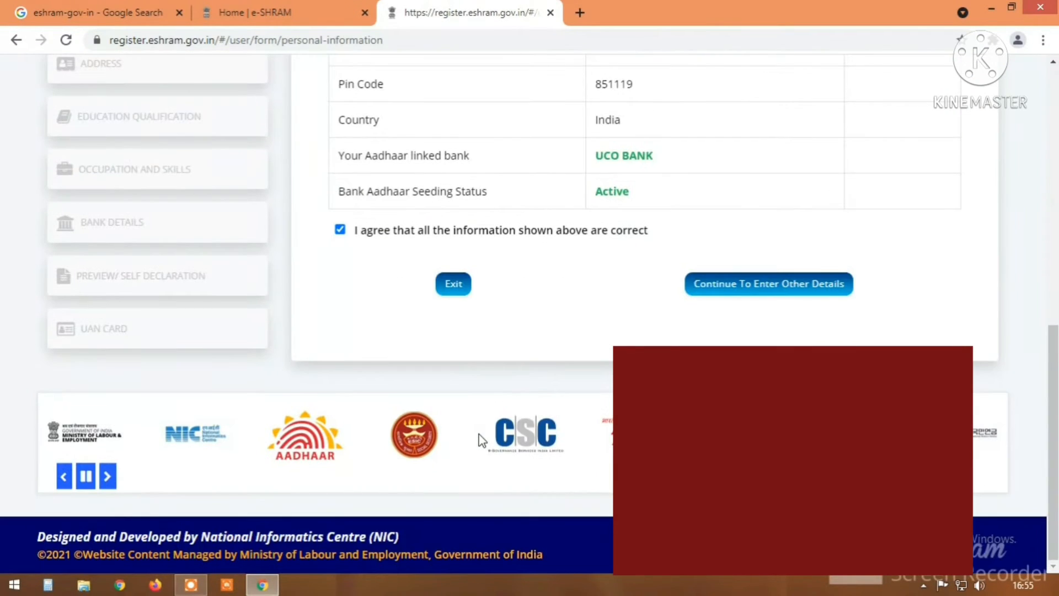
{"action": "scroll", "coordinate": [479, 434], "scroll_direction": "up", "scroll_amount": 6}
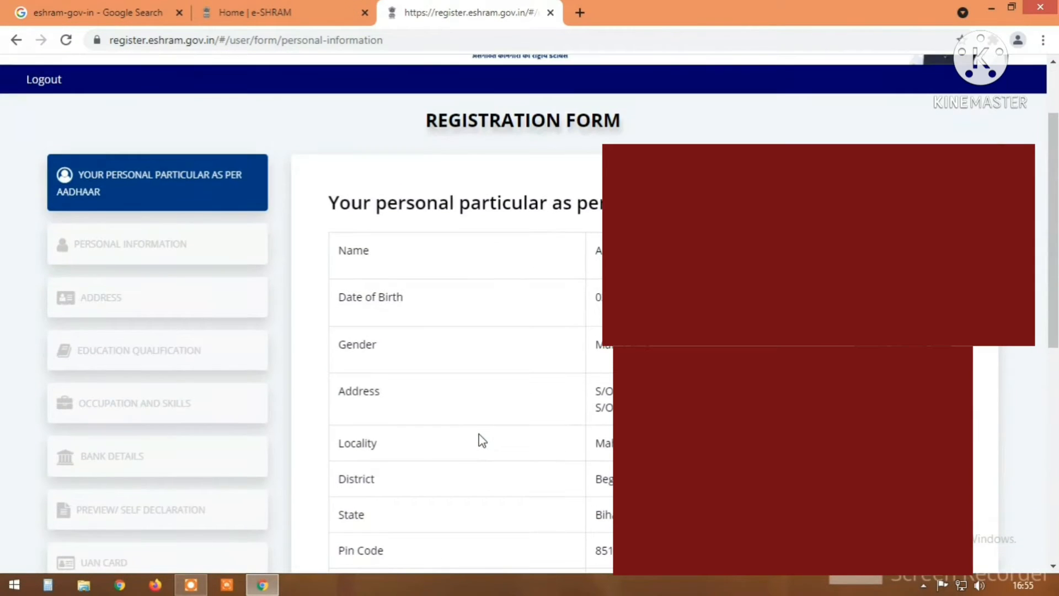
{"action": "scroll", "coordinate": [479, 435], "scroll_direction": "down", "scroll_amount": 2}
{"action": "scroll", "coordinate": [479, 435], "scroll_direction": "down", "scroll_amount": 2}
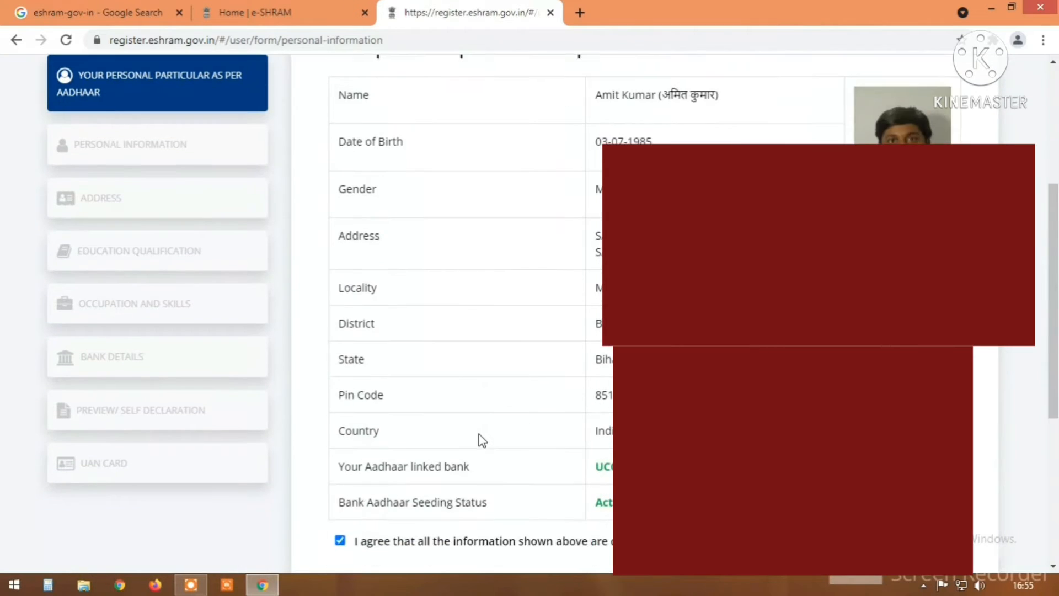
{"action": "scroll", "coordinate": [480, 436], "scroll_direction": "down", "scroll_amount": 4}
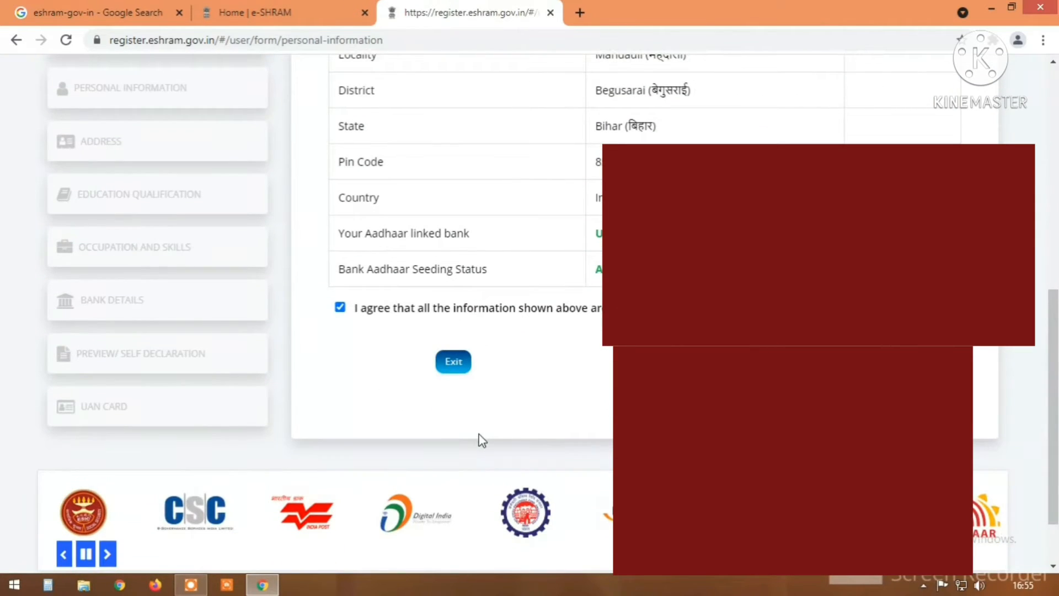
{"action": "scroll", "coordinate": [479, 434], "scroll_direction": "up", "scroll_amount": 4}
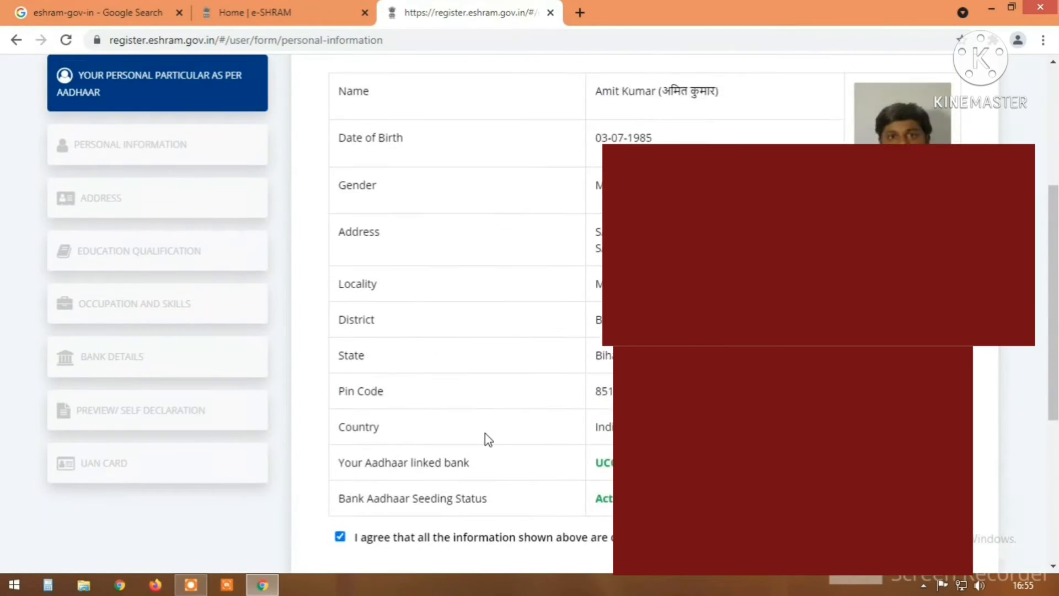
{"action": "scroll", "coordinate": [485, 432], "scroll_direction": "up", "scroll_amount": 2}
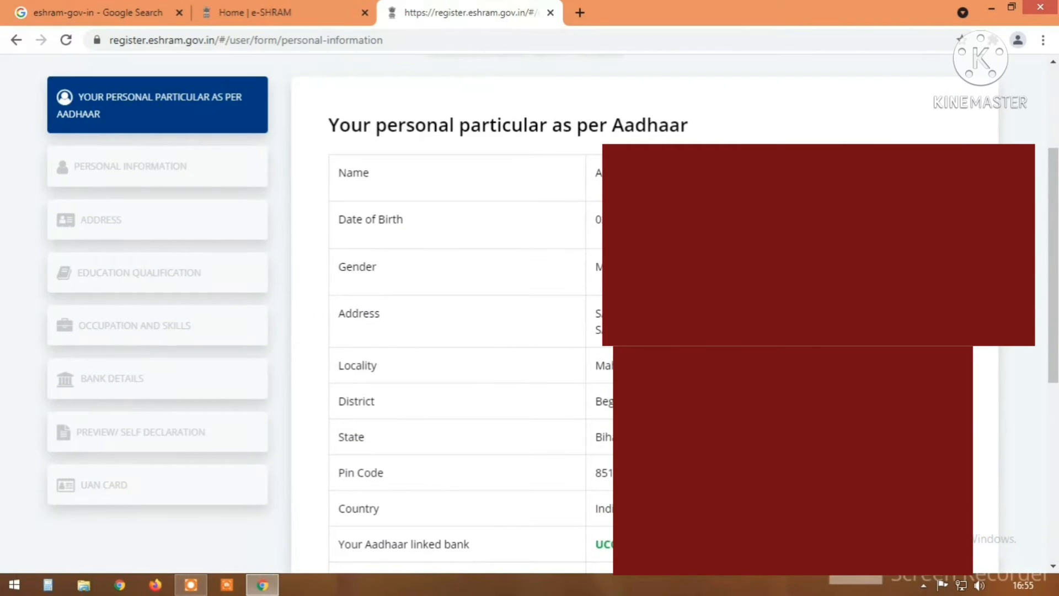
{"action": "scroll", "coordinate": [479, 314], "scroll_direction": "down", "scroll_amount": 5}
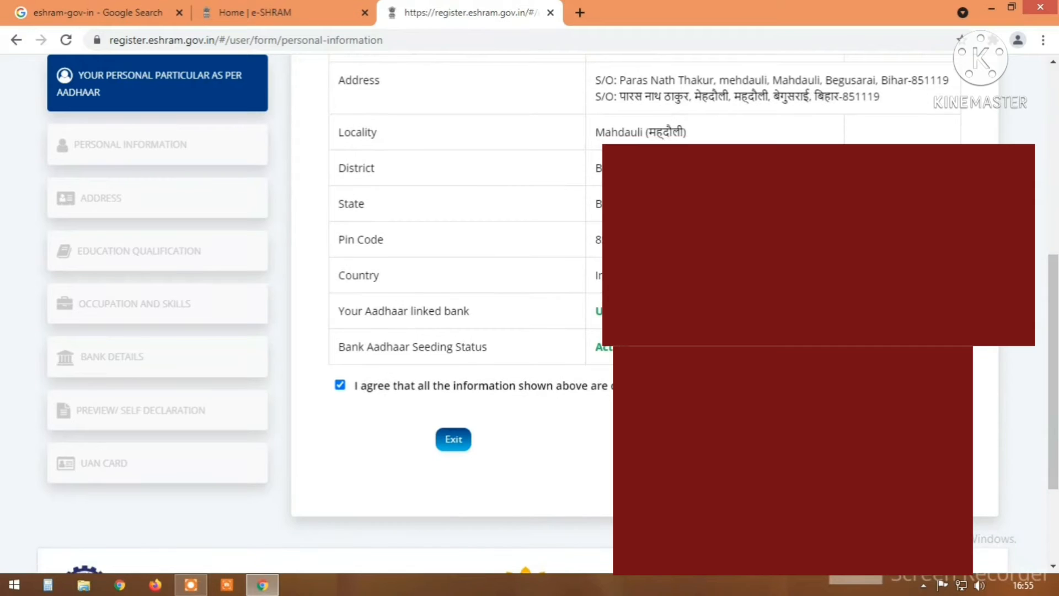
{"action": "scroll", "coordinate": [494, 353], "scroll_direction": "down", "scroll_amount": 2}
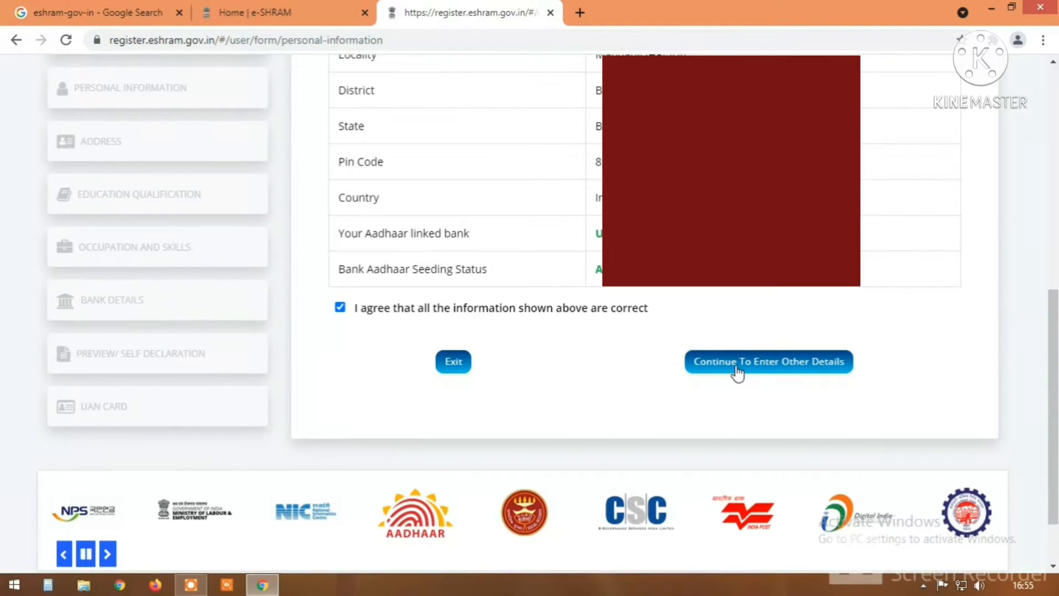
{"action": "left_click", "coordinate": [738, 373]}
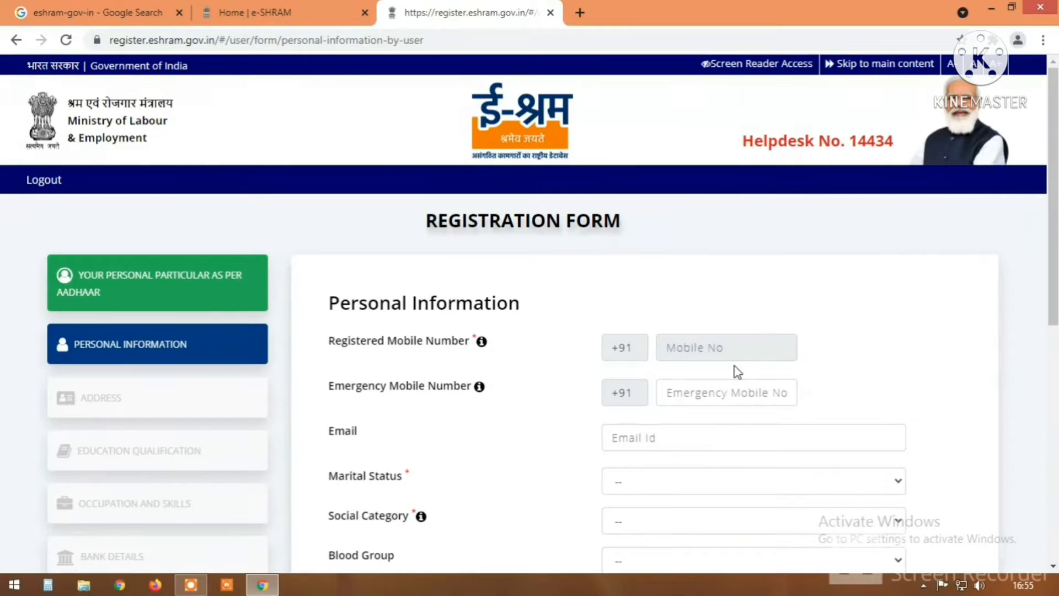
Step: Enter the worker's email address, set the marital status to Married, and fill in the father's name
{"action": "scroll", "coordinate": [735, 366], "scroll_direction": "down", "scroll_amount": 2}
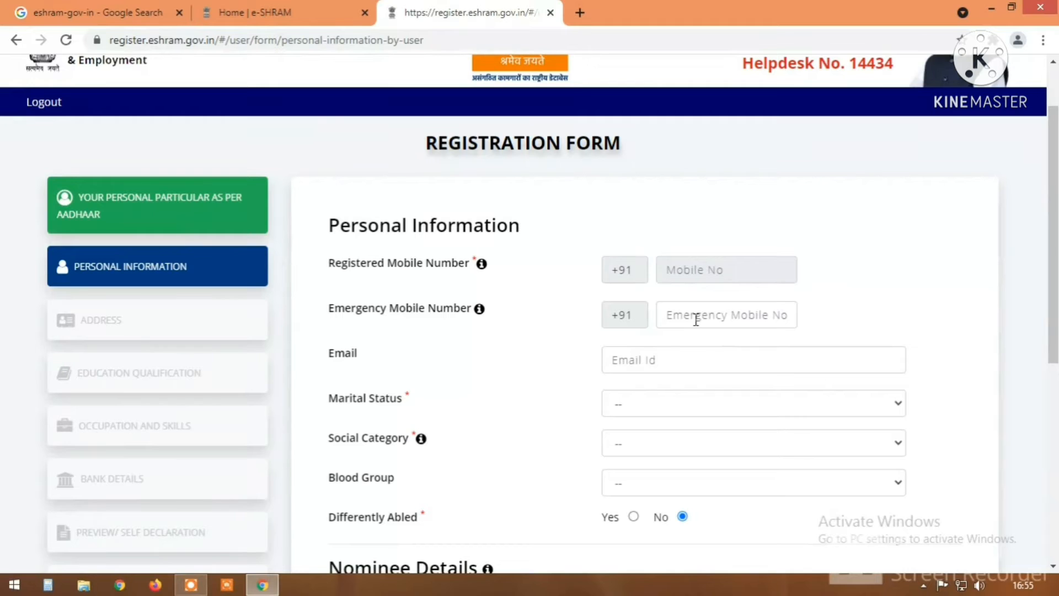
{"action": "left_click", "coordinate": [687, 268]}
{"action": "scroll", "coordinate": [686, 325], "scroll_direction": "down", "scroll_amount": 2}
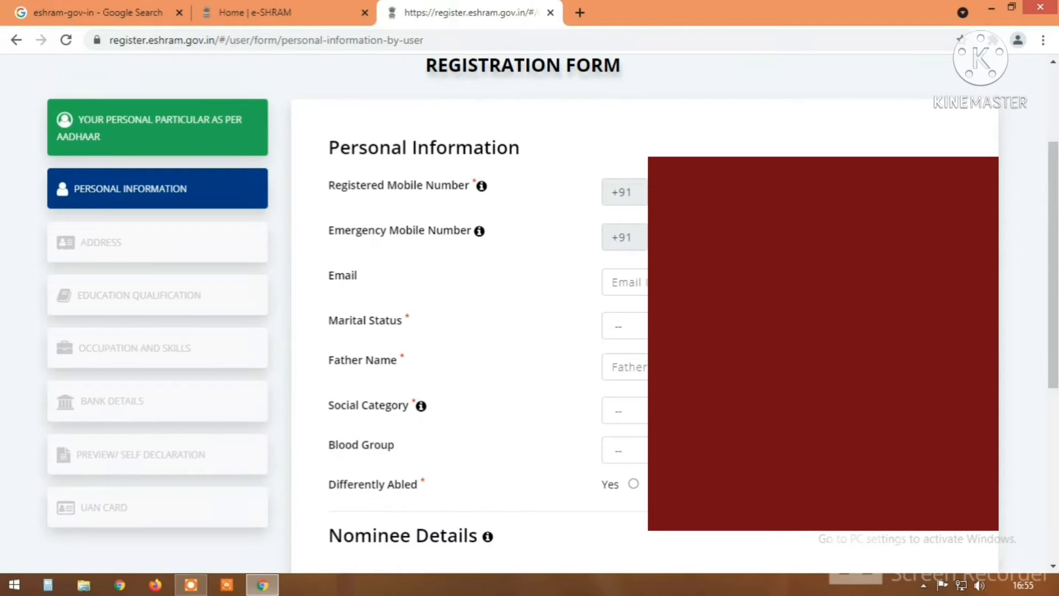
{"action": "left_click", "coordinate": [629, 282]}
{"action": "type", "text": "raj.am"}
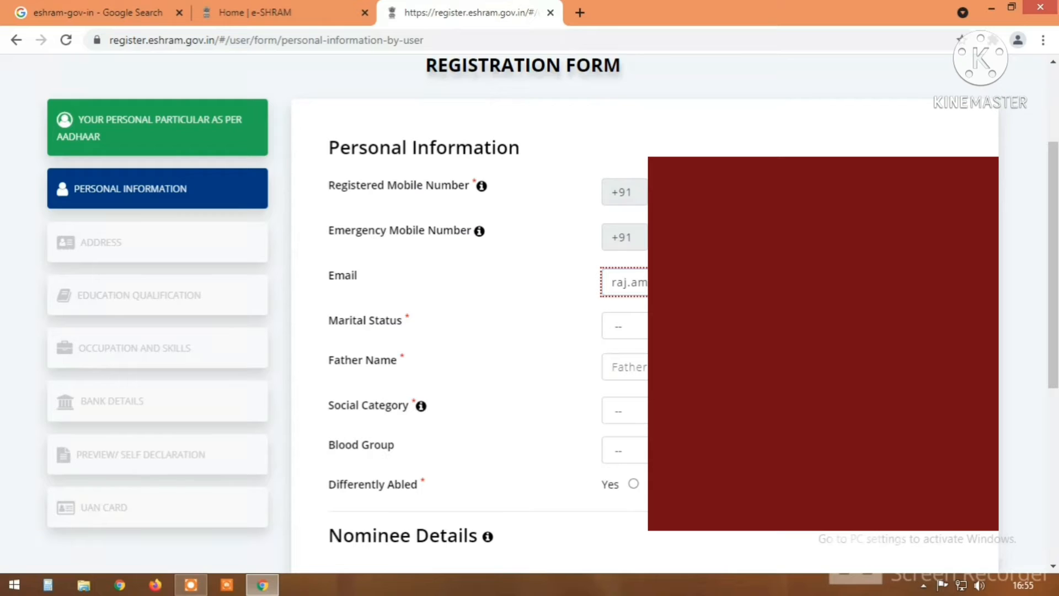
{"action": "left_click", "coordinate": [629, 325]}
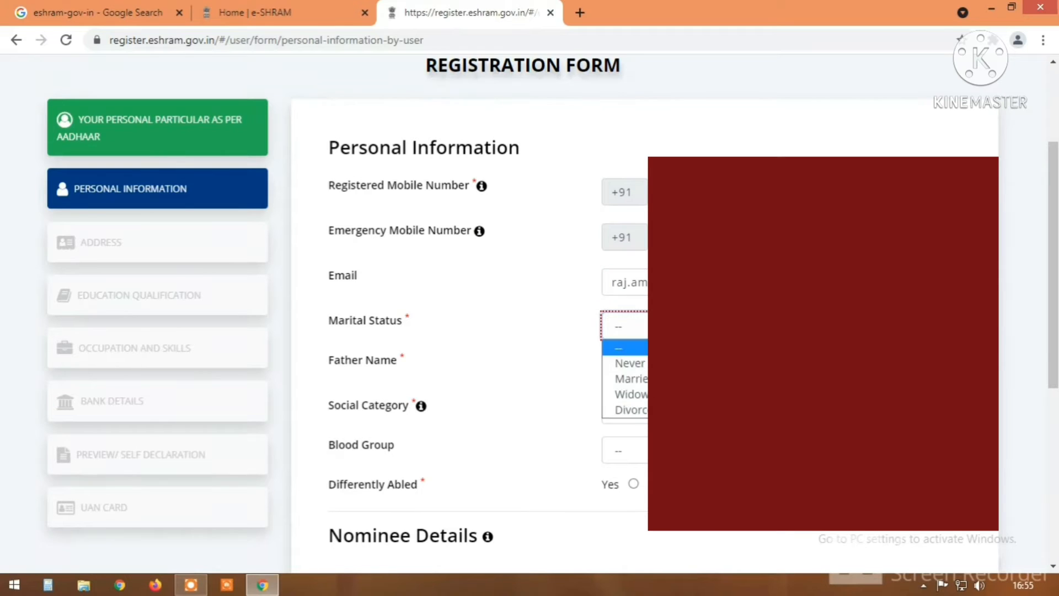
{"action": "left_click", "coordinate": [629, 378]}
{"action": "left_click", "coordinate": [629, 367]}
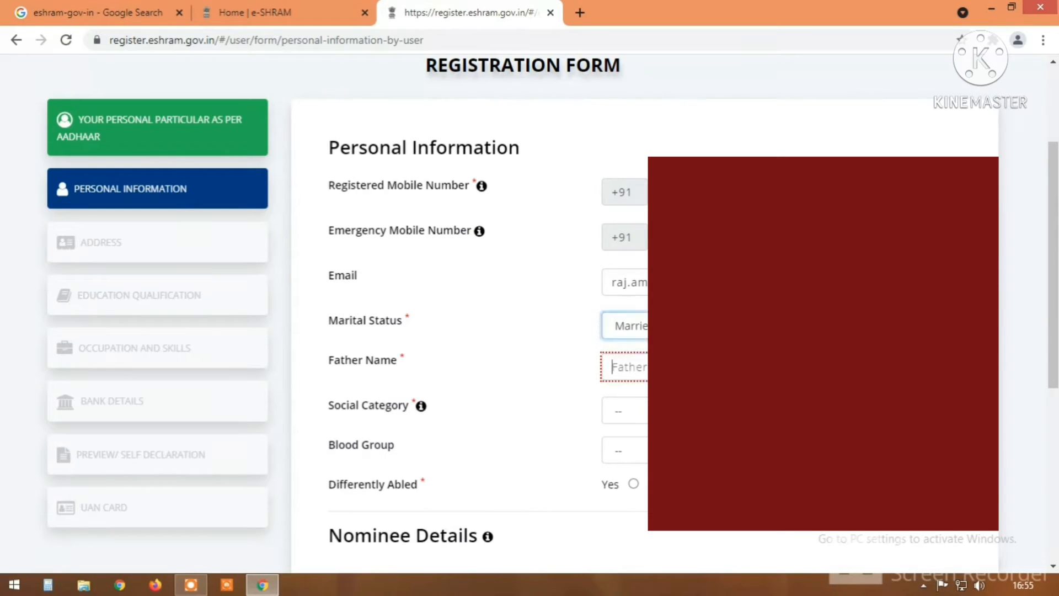
{"action": "type", "text": "PARAS"}
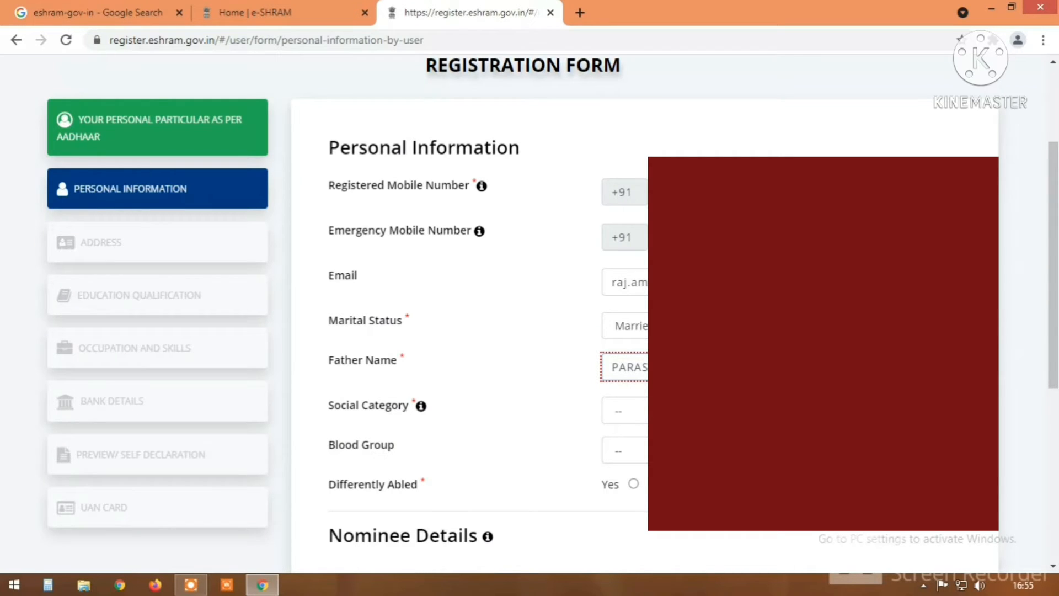
Step: Set the social category to General, the blood group to B+, and Differently Abled to No
{"action": "left_click", "coordinate": [643, 413]}
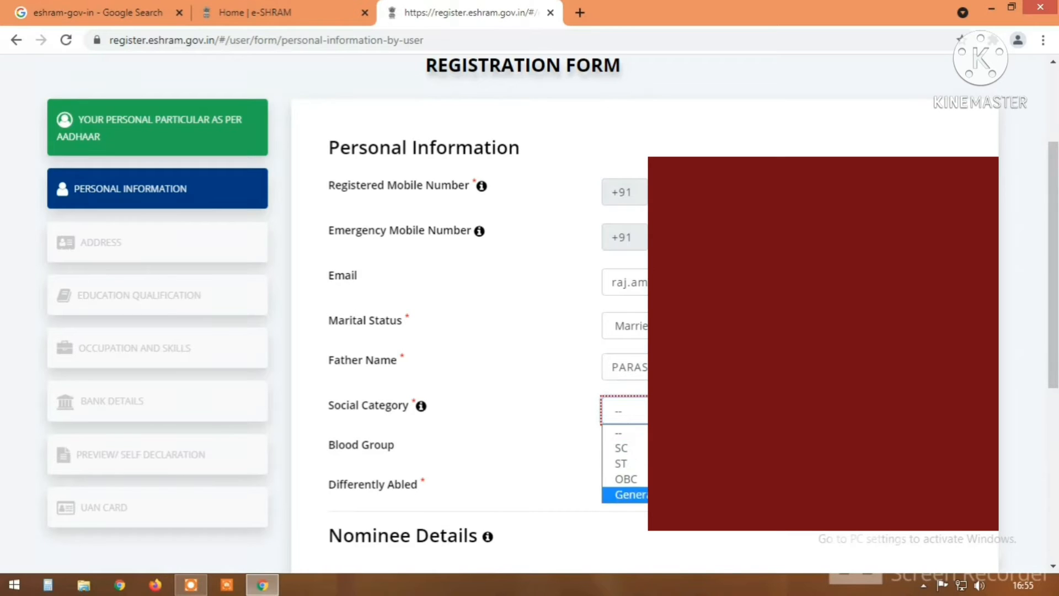
{"action": "left_click", "coordinate": [640, 495]}
{"action": "left_click", "coordinate": [634, 451]}
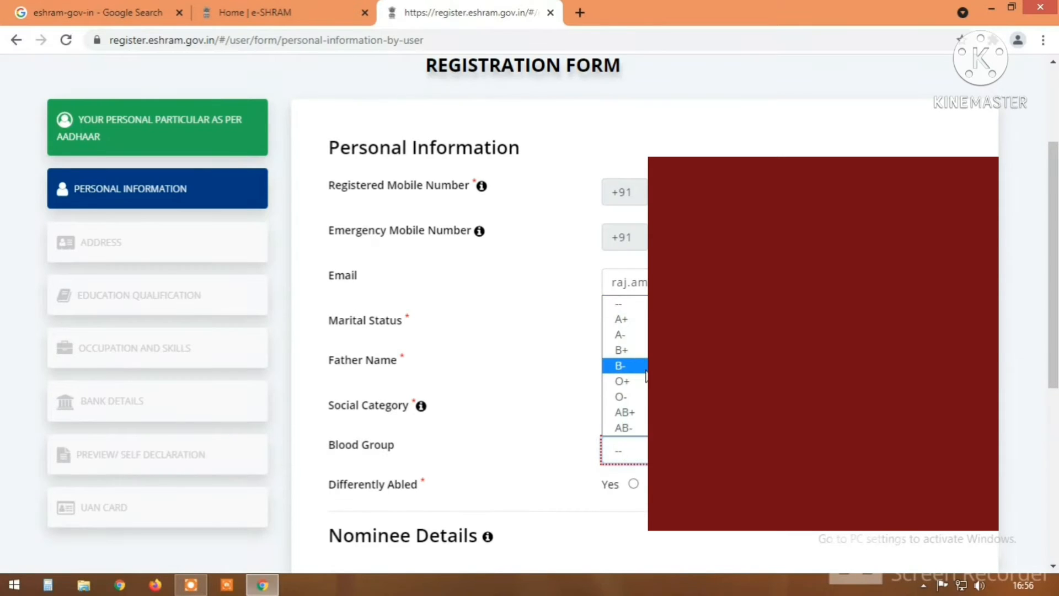
{"action": "left_click", "coordinate": [645, 350]}
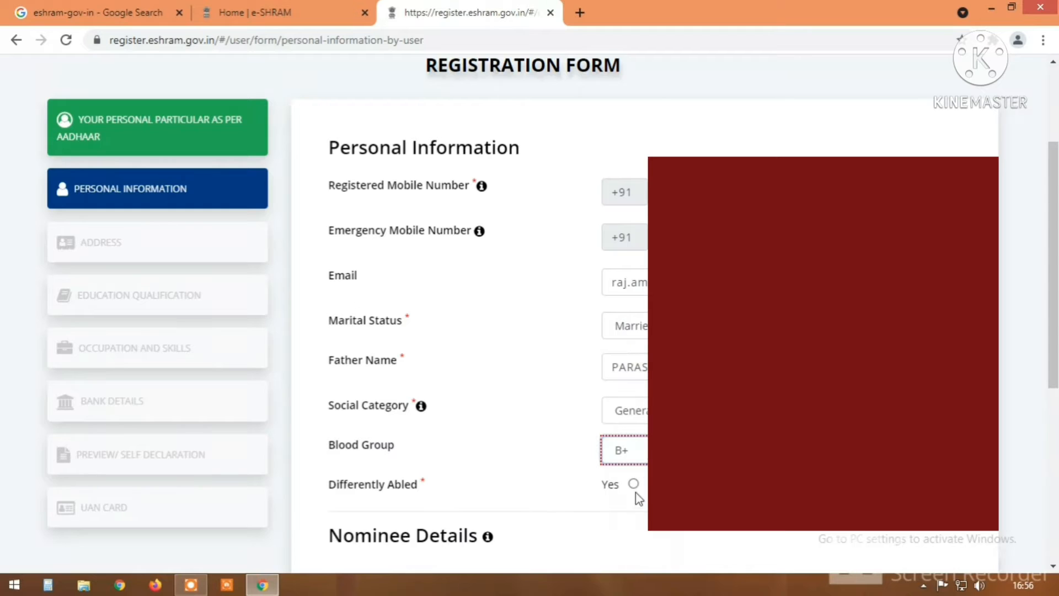
{"action": "scroll", "coordinate": [624, 500], "scroll_direction": "down", "scroll_amount": 2}
{"action": "left_click", "coordinate": [634, 406]}
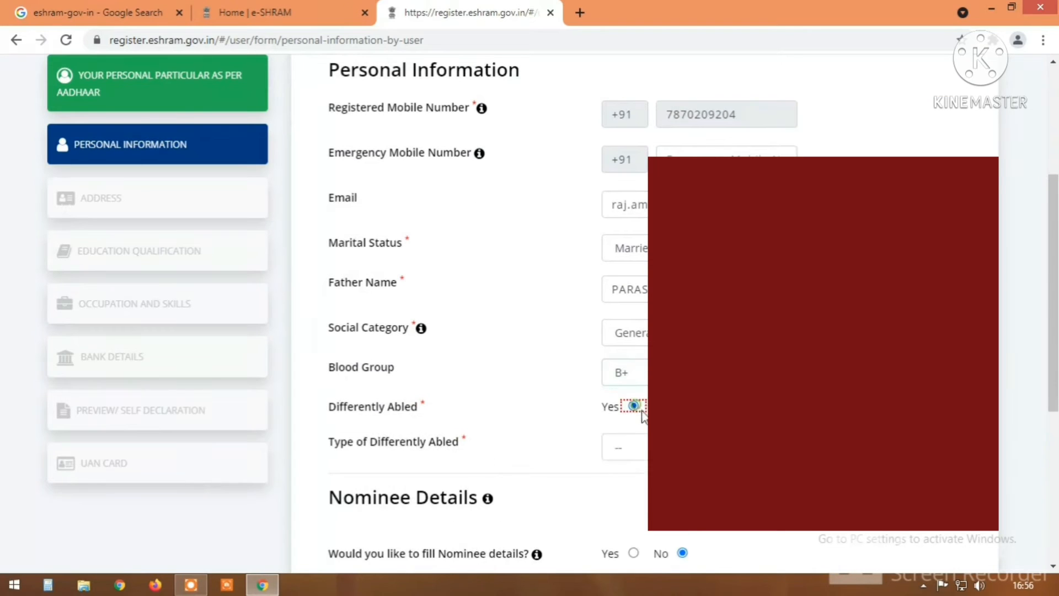
{"action": "left_click", "coordinate": [682, 406]}
Step: Choose Yes for filling in nominee details and enter the nominee's full name
{"action": "scroll", "coordinate": [633, 469], "scroll_direction": "down", "scroll_amount": 4}
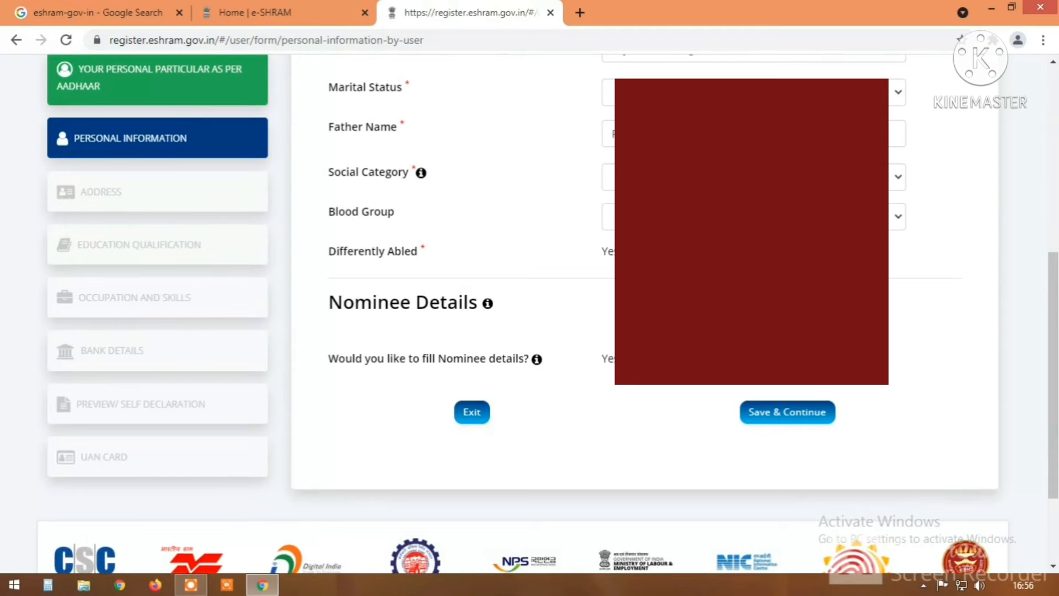
{"action": "left_click", "coordinate": [633, 358]}
{"action": "scroll", "coordinate": [690, 435], "scroll_direction": "down", "scroll_amount": 6}
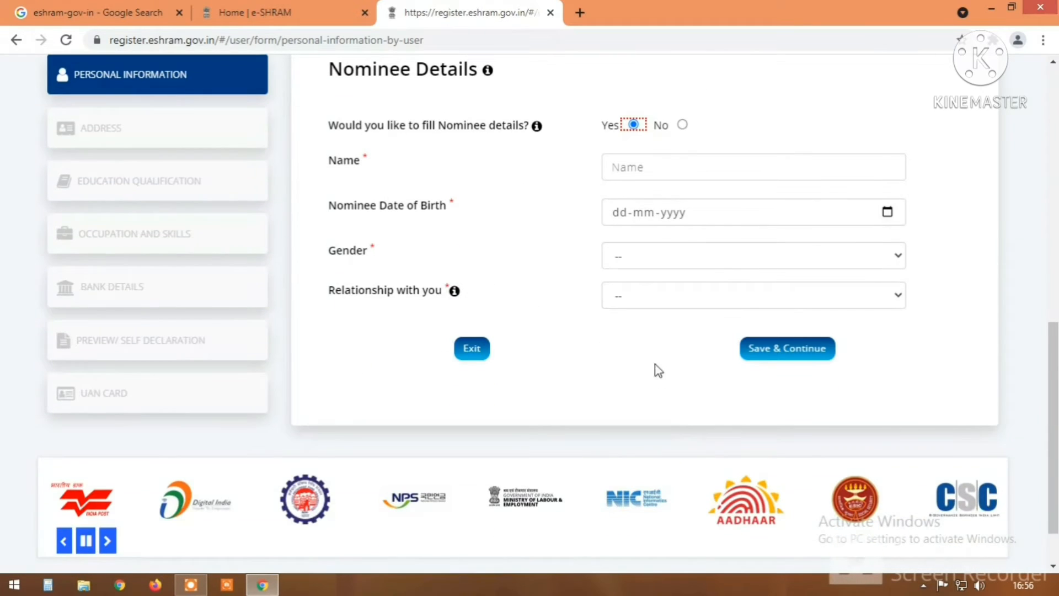
{"action": "left_click", "coordinate": [629, 162]}
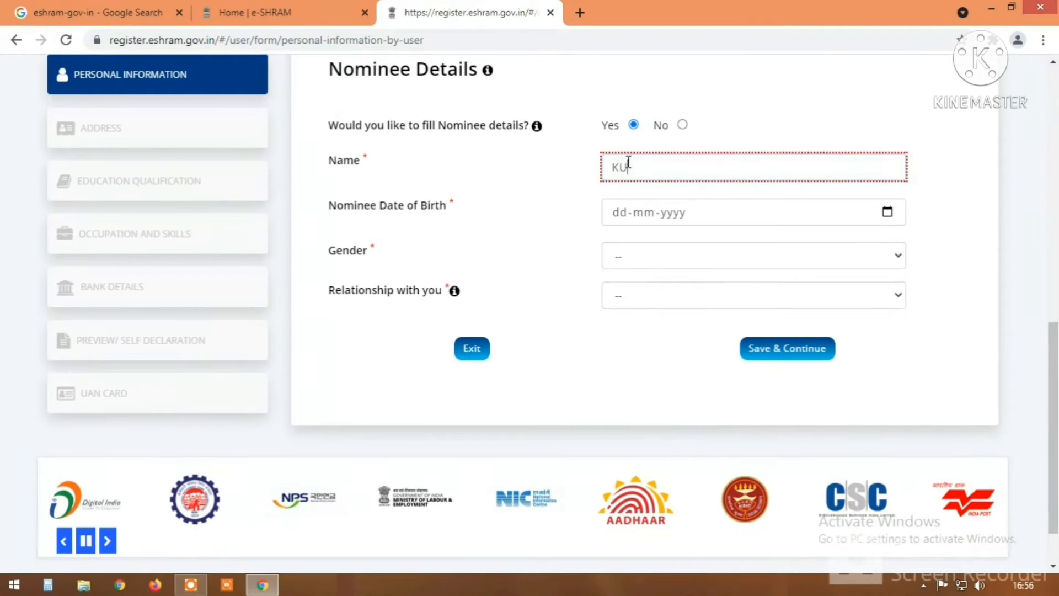
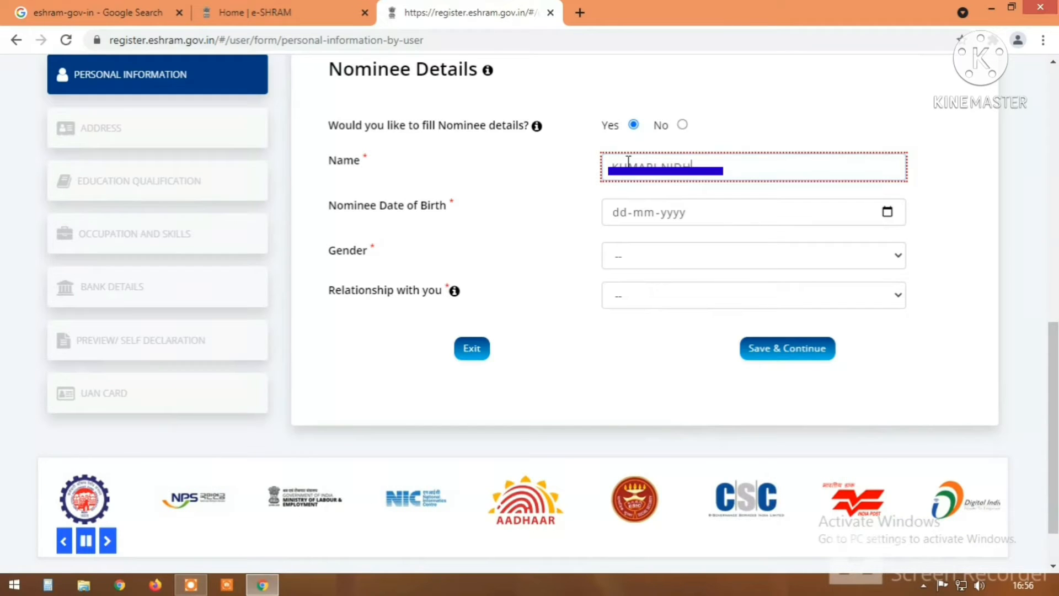
Step: Enter the nominee's date of birth, correcting the day, month and year parts as needed
{"action": "left_click", "coordinate": [641, 220]}
{"action": "left_click", "coordinate": [887, 213]}
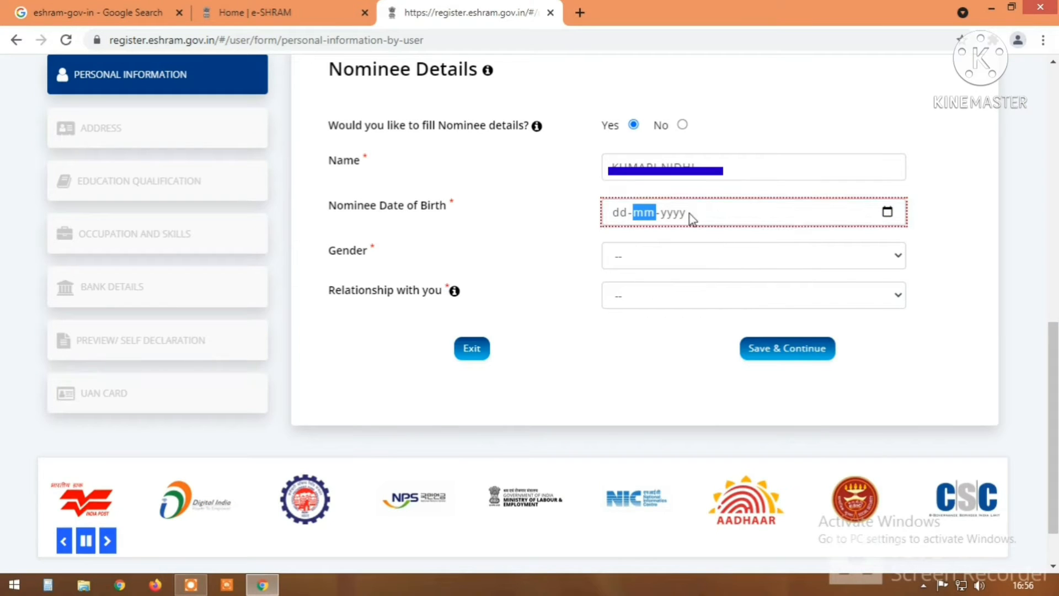
{"action": "type", "text": "030"}
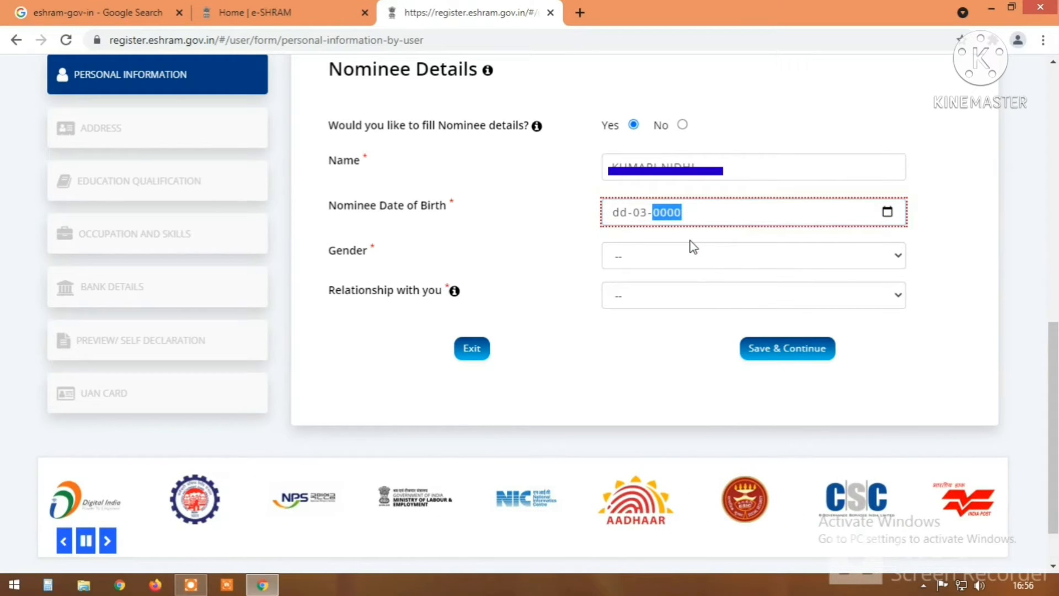
{"action": "key", "text": "BackSpace"}
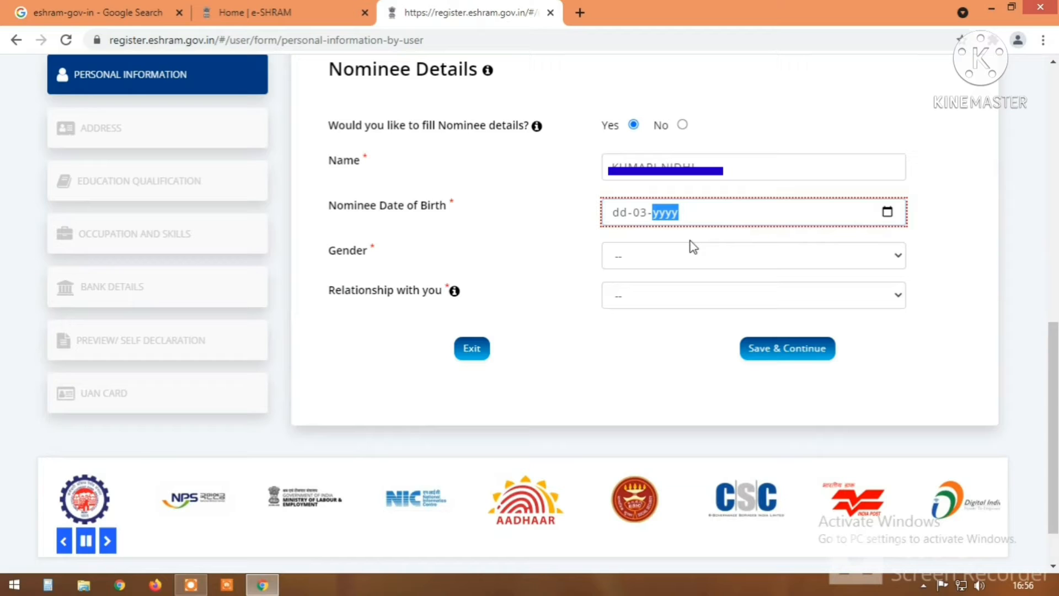
{"action": "left_click", "coordinate": [619, 214]}
{"action": "type", "text": "30-1"}
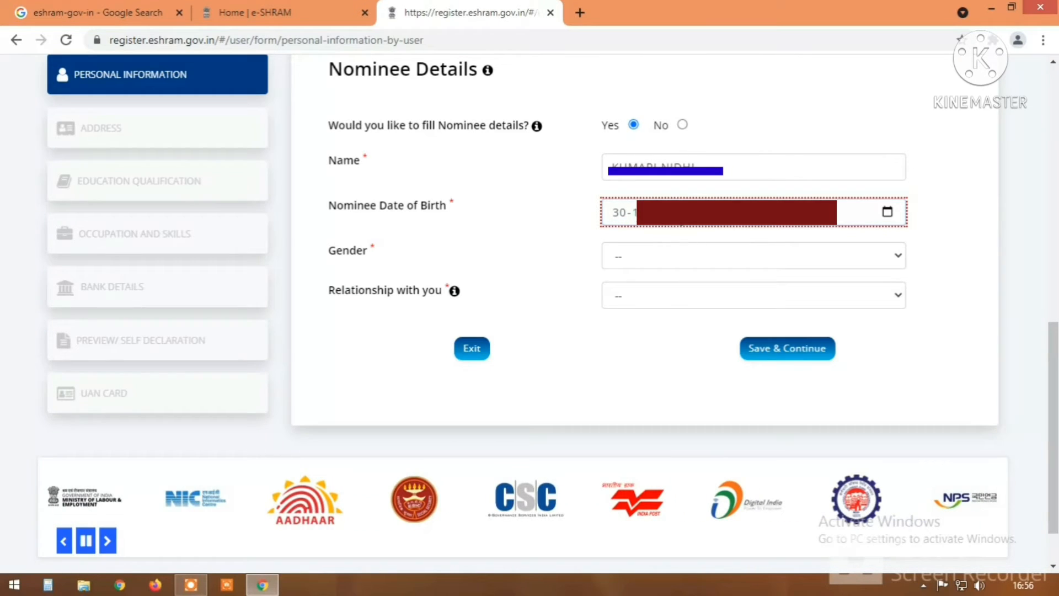
{"action": "left_click", "coordinate": [541, 255]}
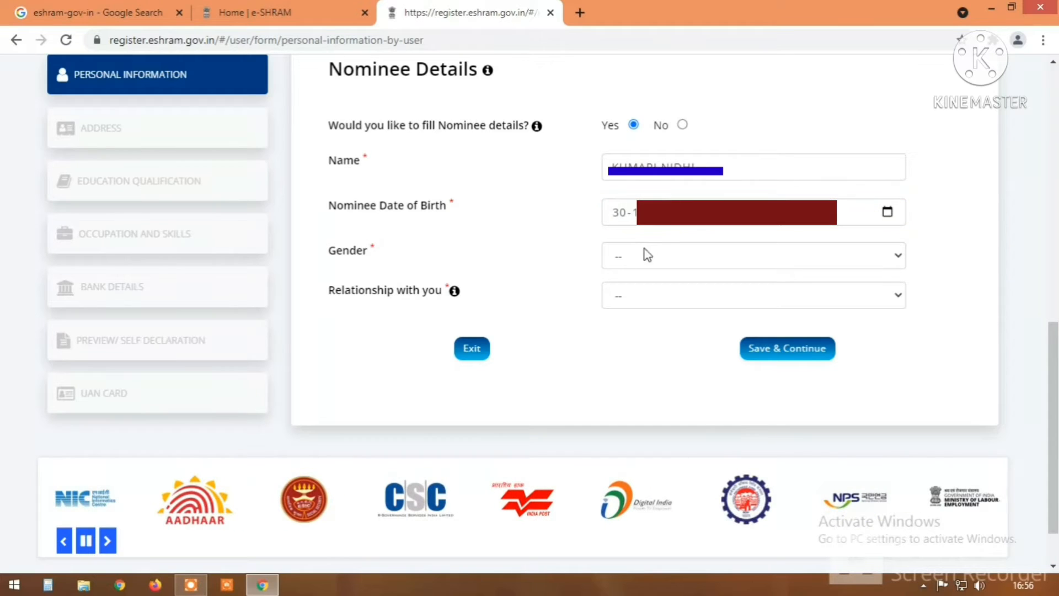
Step: Set the nominee's gender to Female and the relationship with the worker to Wife
{"action": "left_click", "coordinate": [647, 255]}
{"action": "left_click", "coordinate": [657, 291]}
{"action": "left_click", "coordinate": [642, 303]}
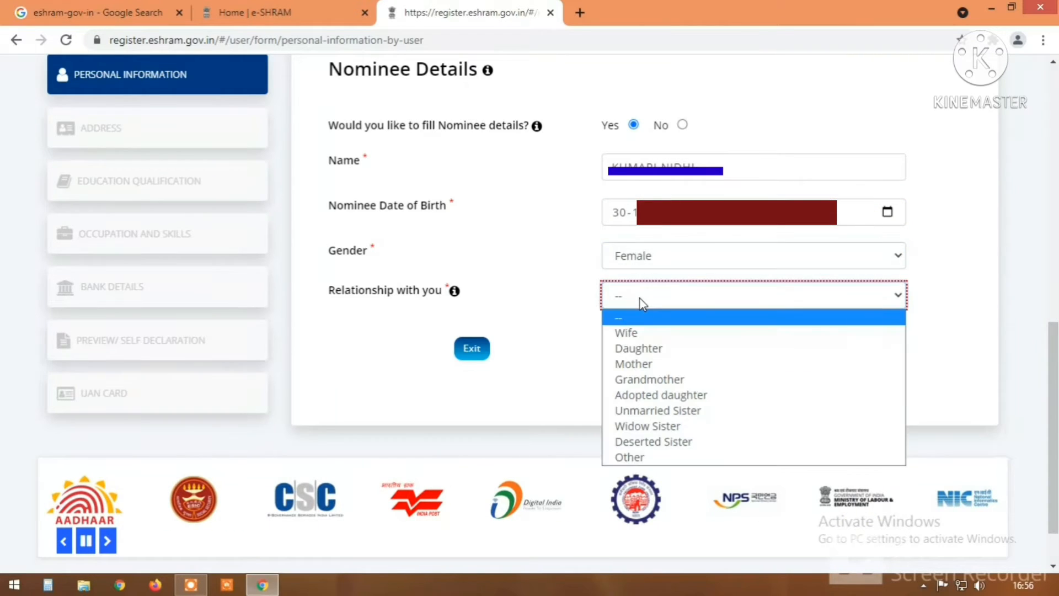
{"action": "left_click", "coordinate": [626, 332]}
Step: Review the completed personal information and nominee details, and save them to continue to the address section
{"action": "left_click", "coordinate": [785, 356]}
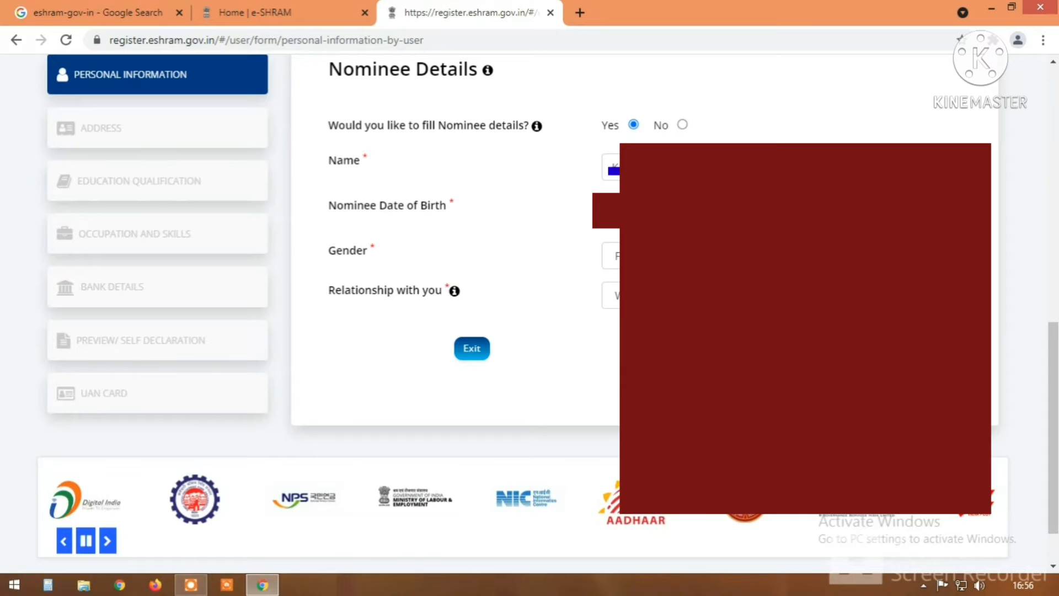
{"action": "scroll", "coordinate": [442, 309], "scroll_direction": "up", "scroll_amount": 7}
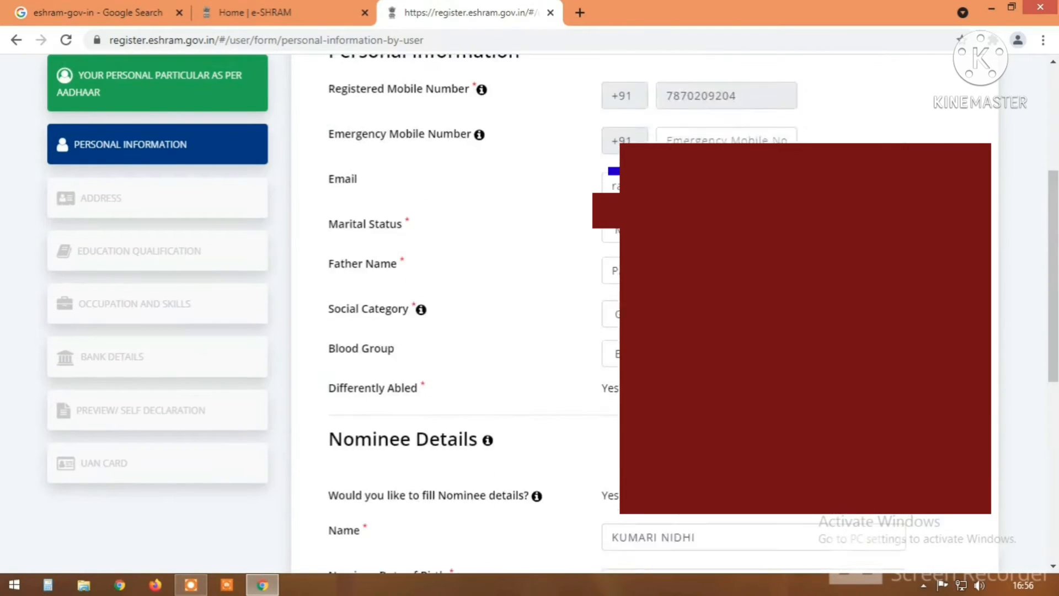
{"action": "scroll", "coordinate": [441, 308], "scroll_direction": "up", "scroll_amount": 2}
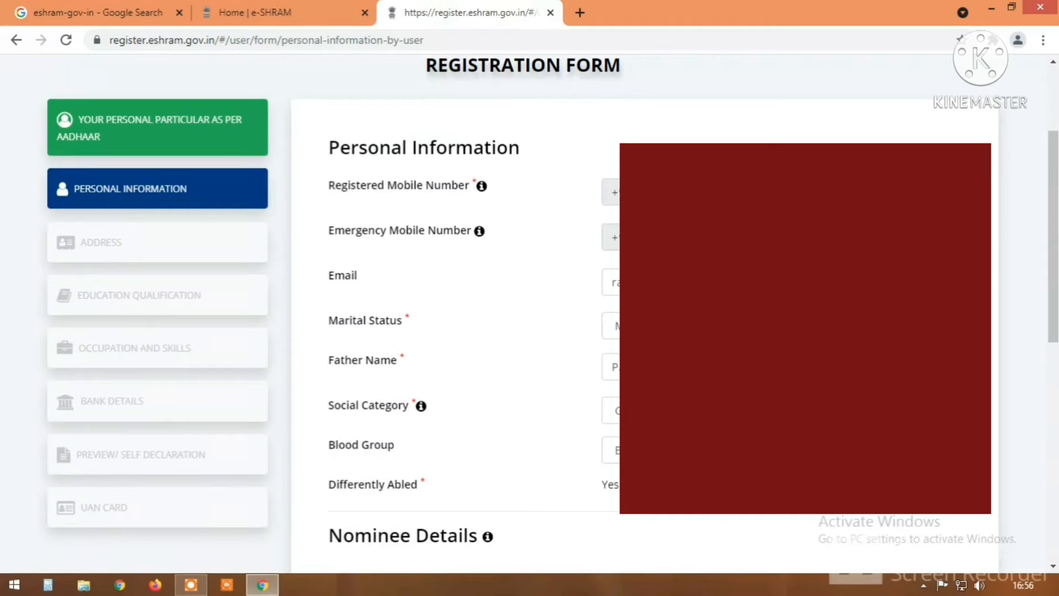
{"action": "scroll", "coordinate": [662, 331], "scroll_direction": "down", "scroll_amount": 7}
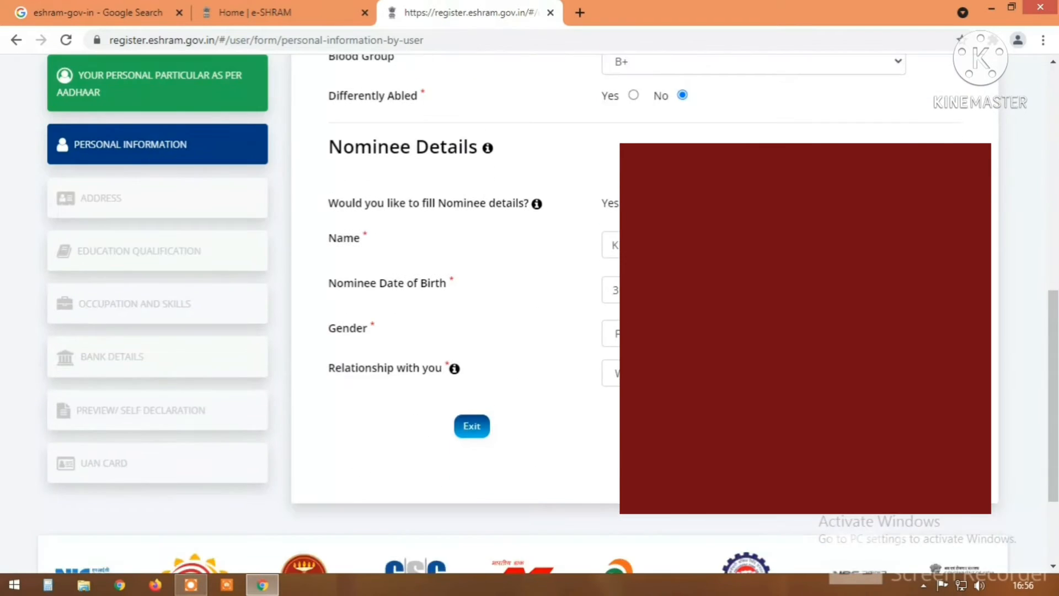
{"action": "left_click", "coordinate": [789, 425]}
Step: Set the home state to Bihar in the residential details
{"action": "scroll", "coordinate": [779, 368], "scroll_direction": "down", "scroll_amount": 6}
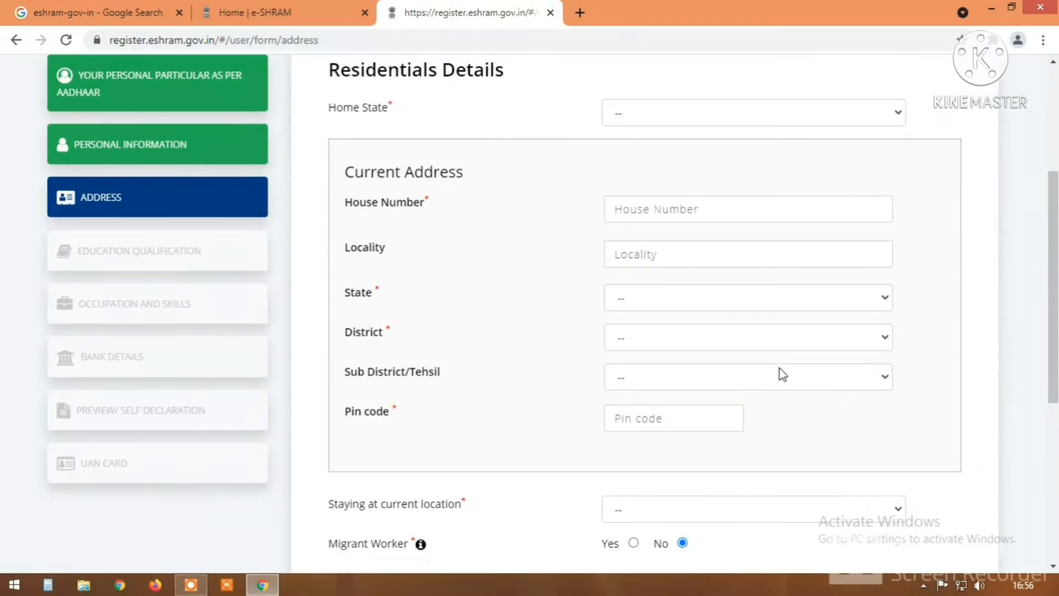
{"action": "scroll", "coordinate": [666, 301], "scroll_direction": "up", "scroll_amount": 5}
{"action": "left_click", "coordinate": [662, 268]}
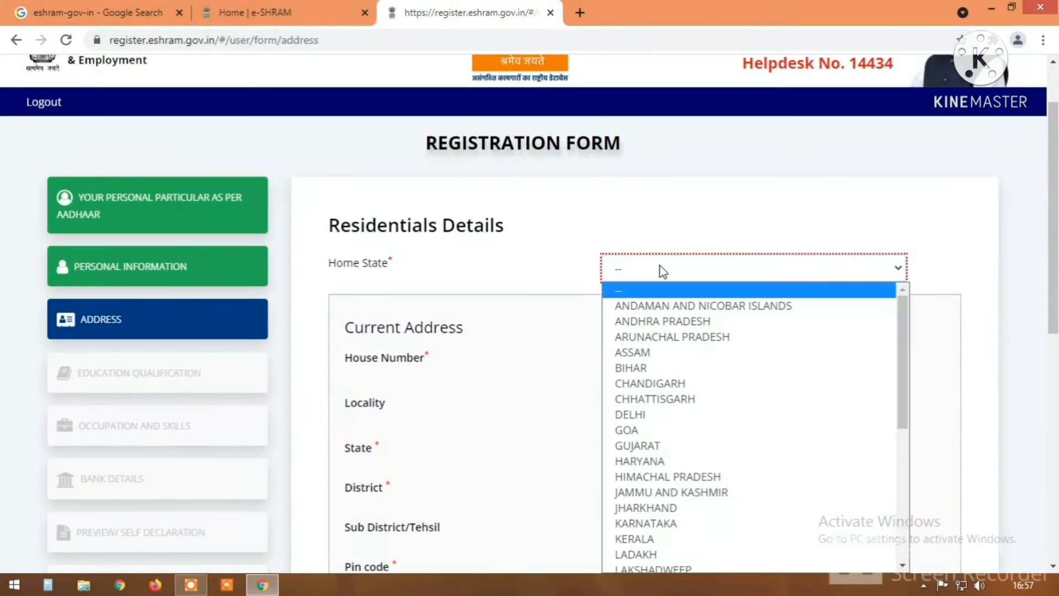
{"action": "left_click", "coordinate": [663, 367]}
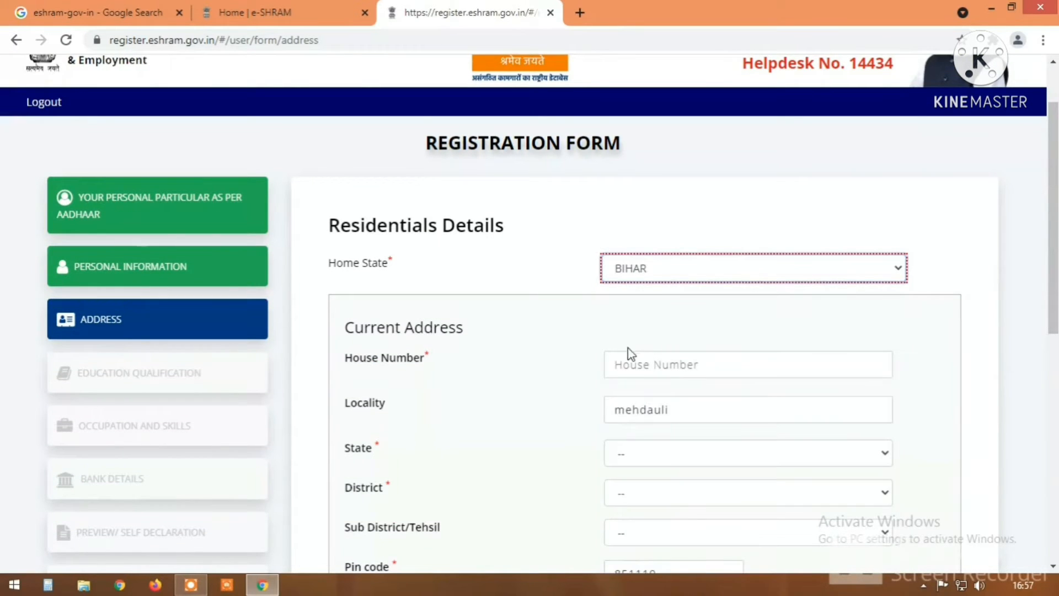
Step: Enter the worker's house number and replace the prefilled locality in the current address
{"action": "left_click", "coordinate": [625, 366]}
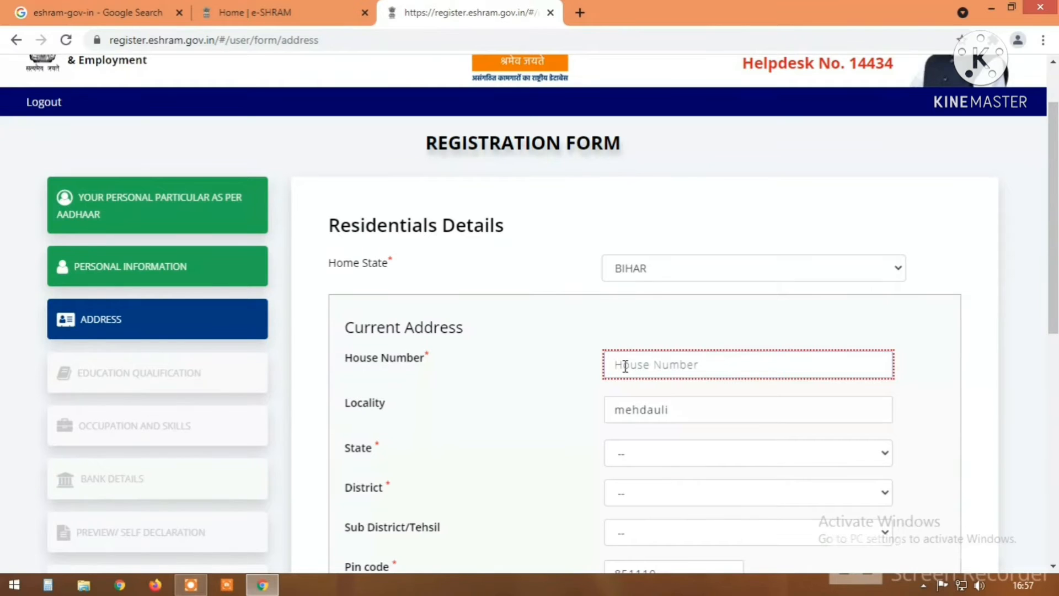
{"action": "type", "text": "WAR"}
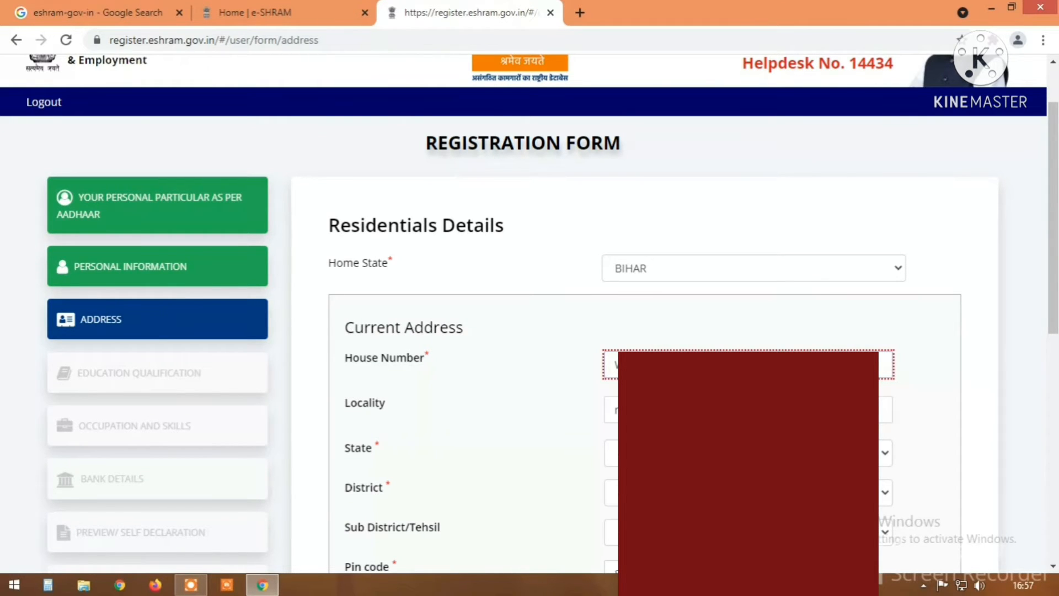
{"action": "key", "text": "Tab"}
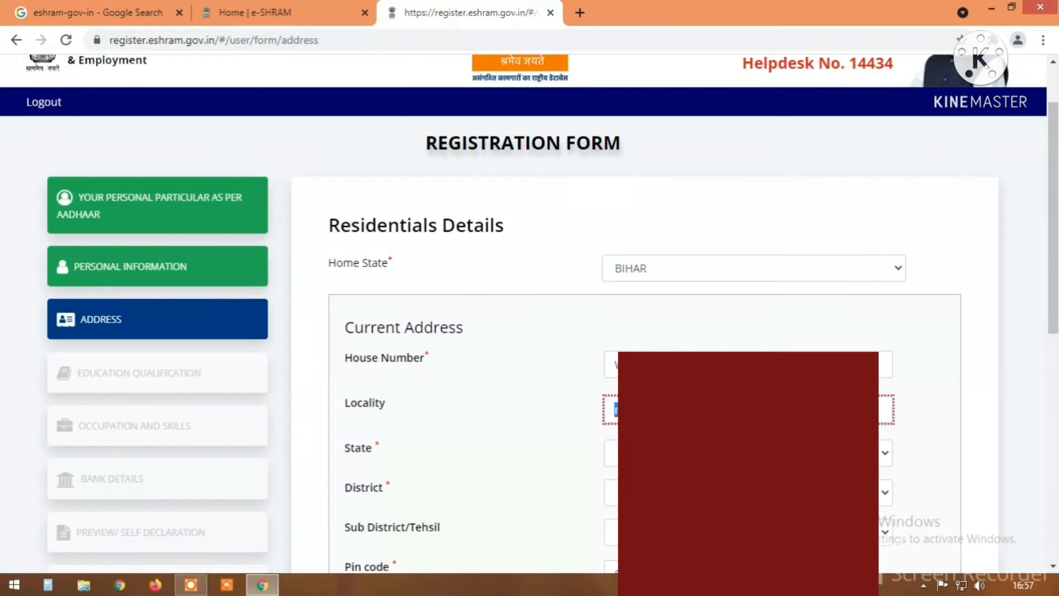
{"action": "type", "text": "H"}
Step: Select the worker's state and district for the current address
{"action": "scroll", "coordinate": [529, 309], "scroll_direction": "down", "scroll_amount": 3}
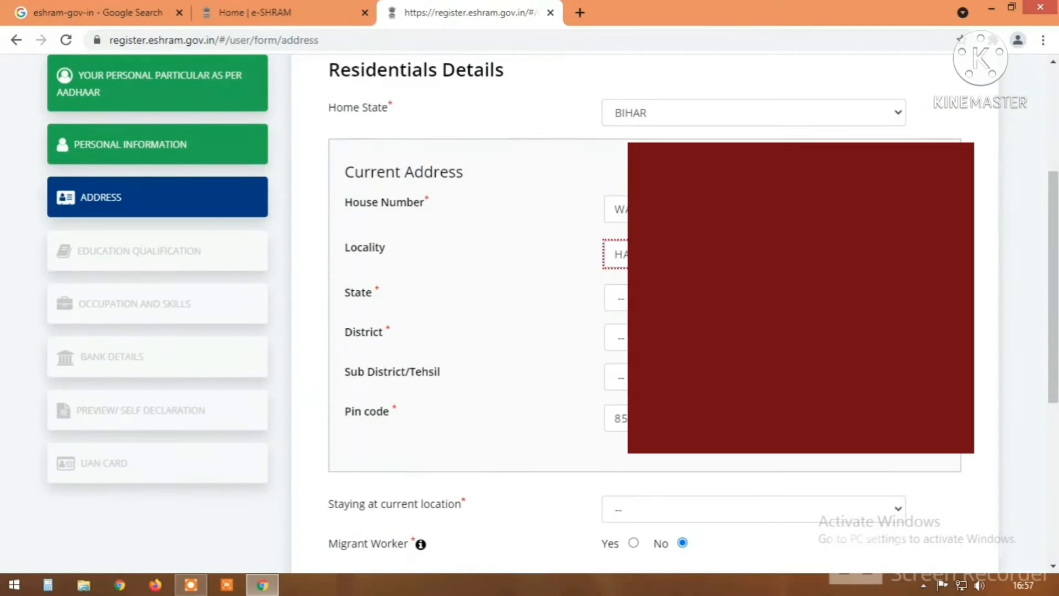
{"action": "left_click", "coordinate": [684, 298]}
{"action": "left_click", "coordinate": [665, 76]}
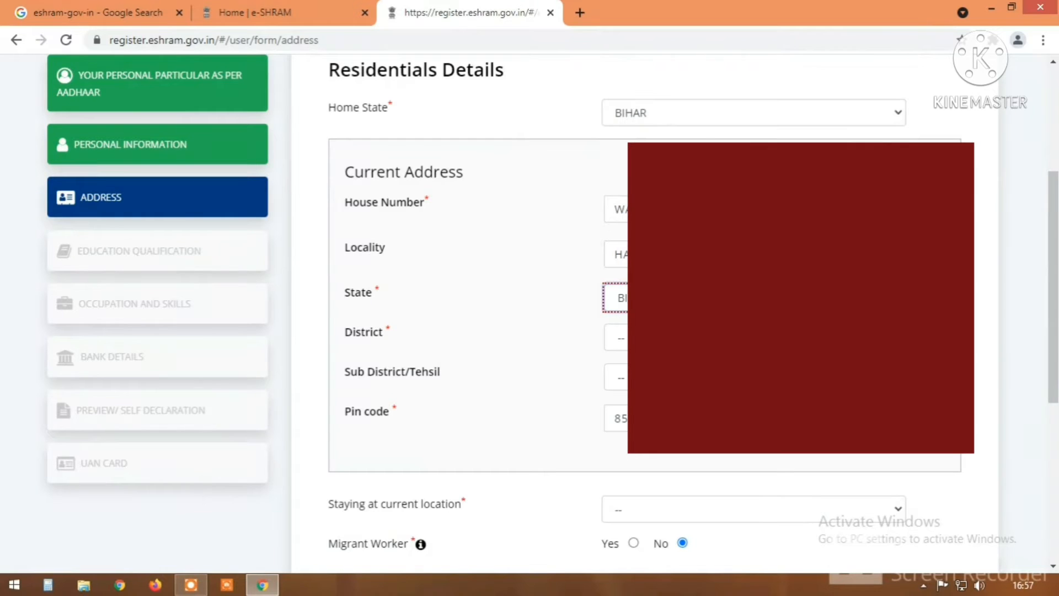
{"action": "left_click", "coordinate": [684, 338]}
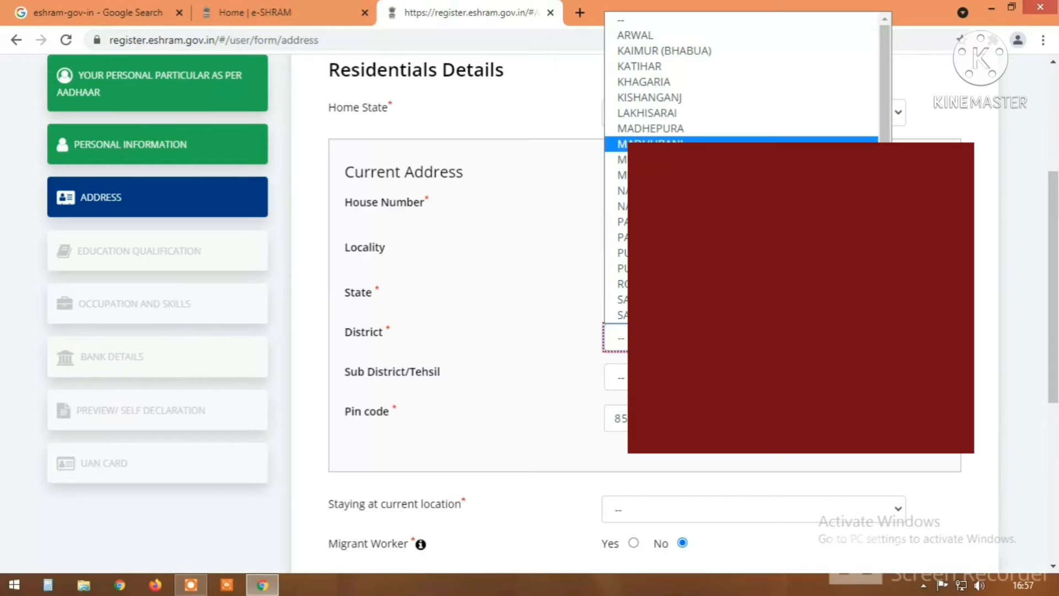
{"action": "key", "text": "b"}
{"action": "scroll", "coordinate": [717, 300], "scroll_direction": "down", "scroll_amount": 3}
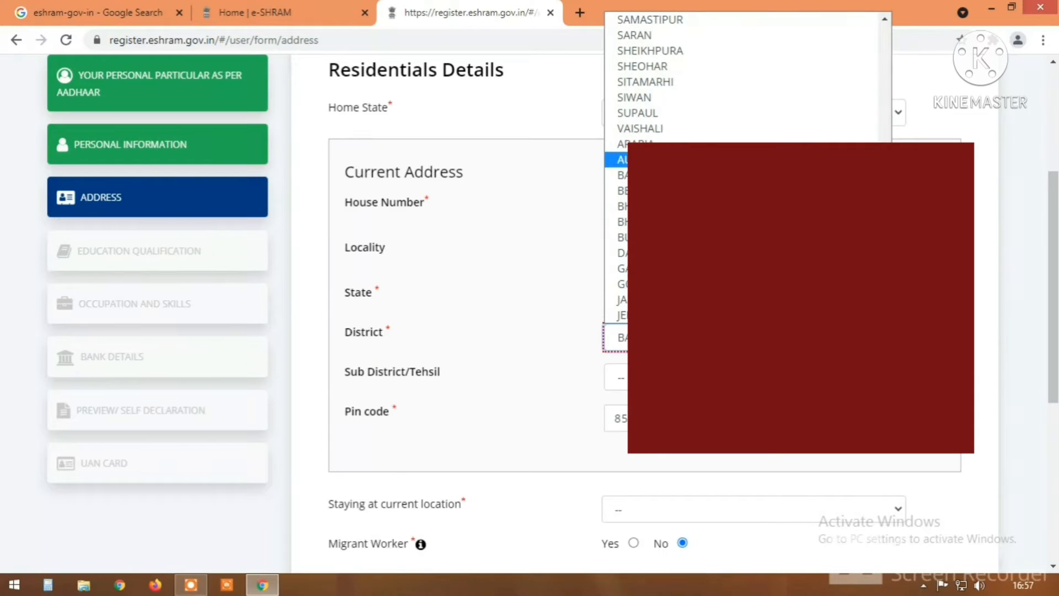
{"action": "left_click", "coordinate": [717, 191]}
Step: Select the worker's sub-district for the current address, correcting the first choice
{"action": "left_click", "coordinate": [717, 377]}
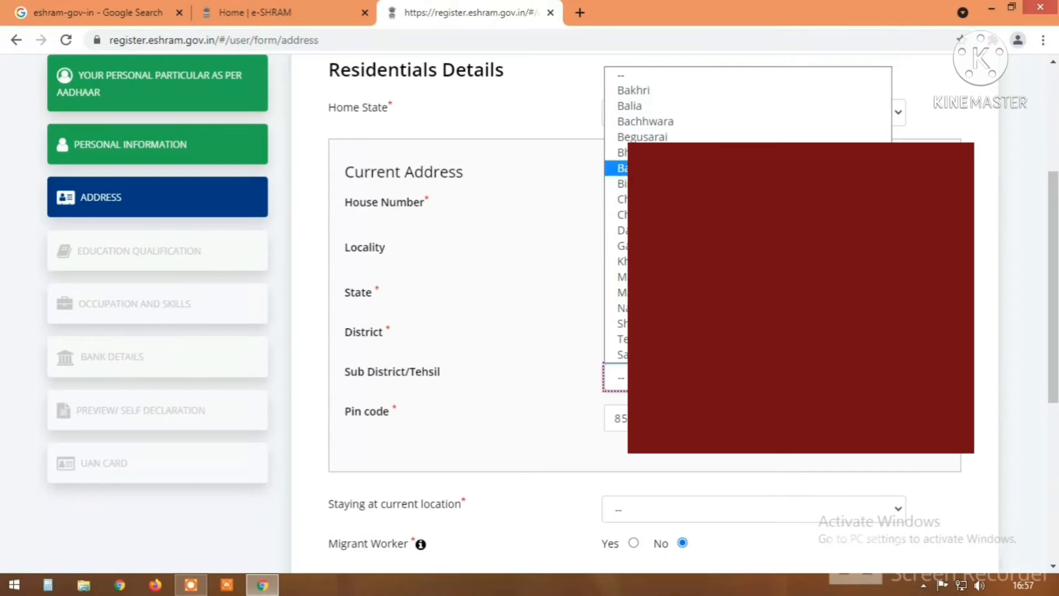
{"action": "left_click", "coordinate": [718, 152]}
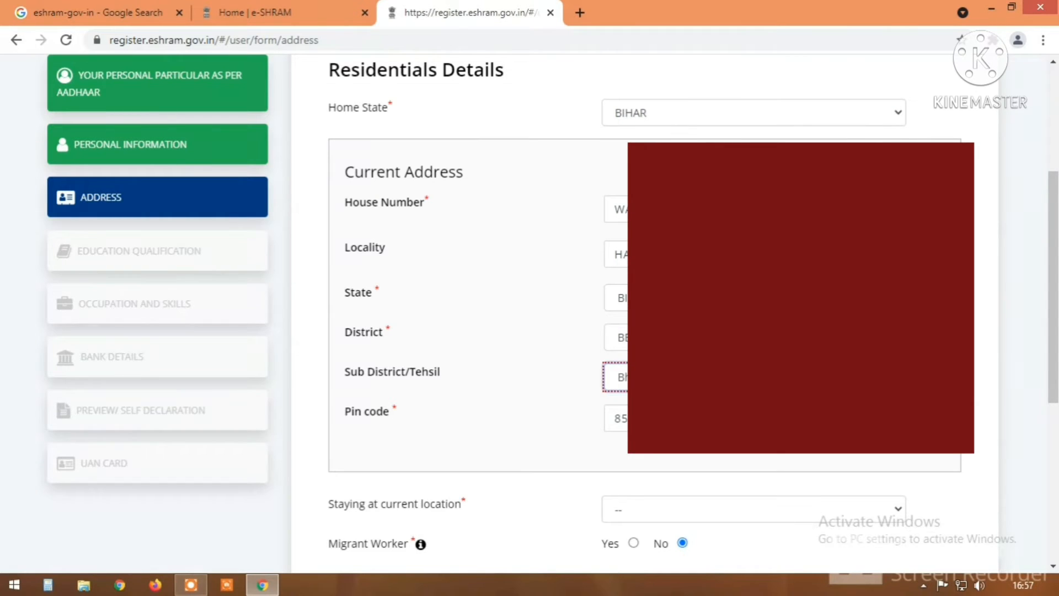
{"action": "scroll", "coordinate": [475, 309], "scroll_direction": "down", "scroll_amount": 1}
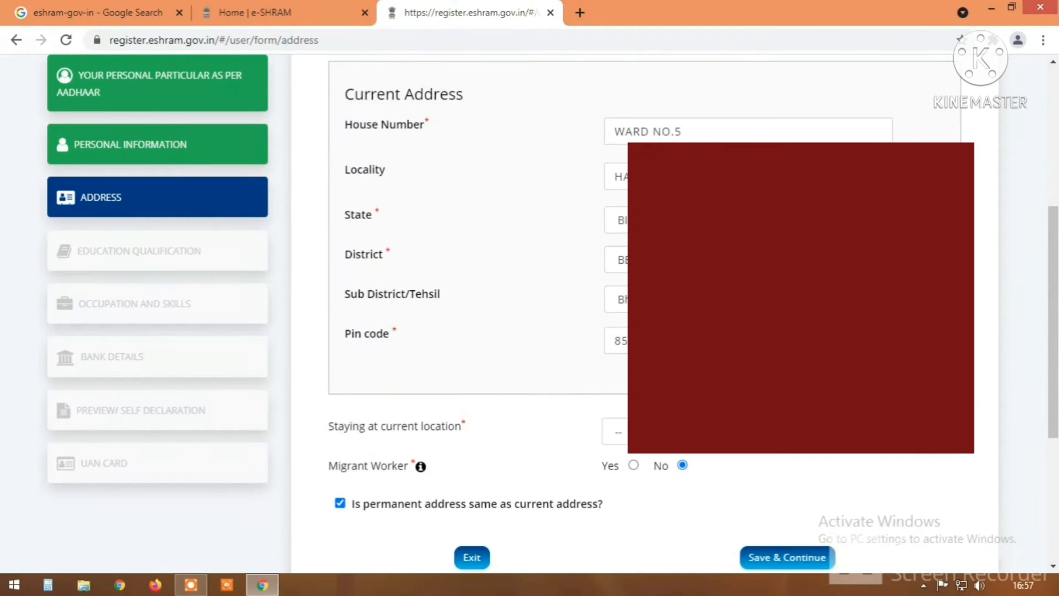
{"action": "left_click", "coordinate": [717, 299]}
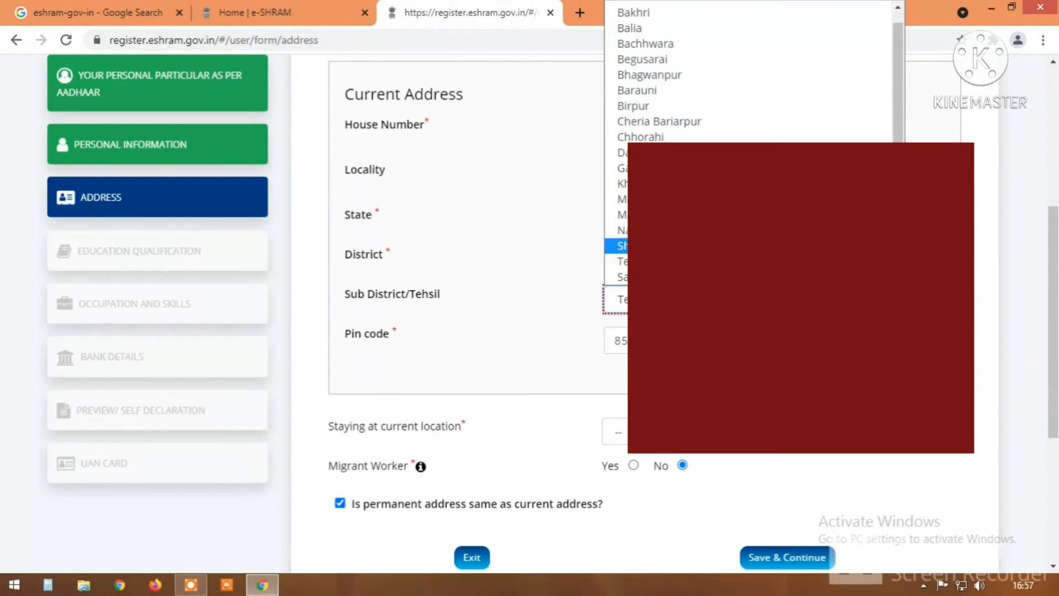
{"action": "left_click", "coordinate": [739, 262]}
Step: Set the length of stay at the current location to 20-25 years and save the address section
{"action": "scroll", "coordinate": [736, 395], "scroll_direction": "down", "scroll_amount": 2}
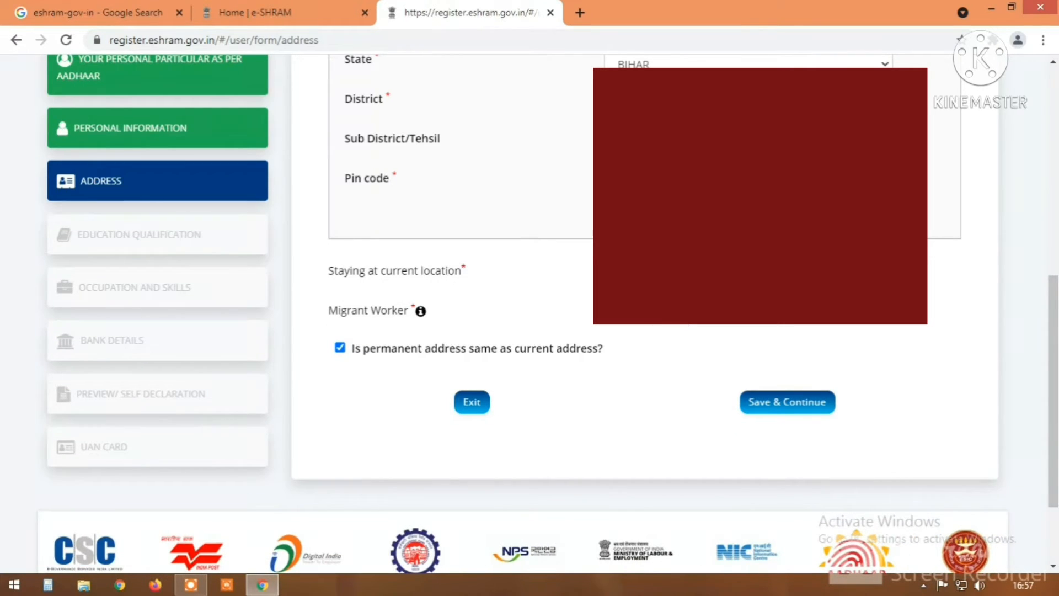
{"action": "left_click", "coordinate": [657, 280]}
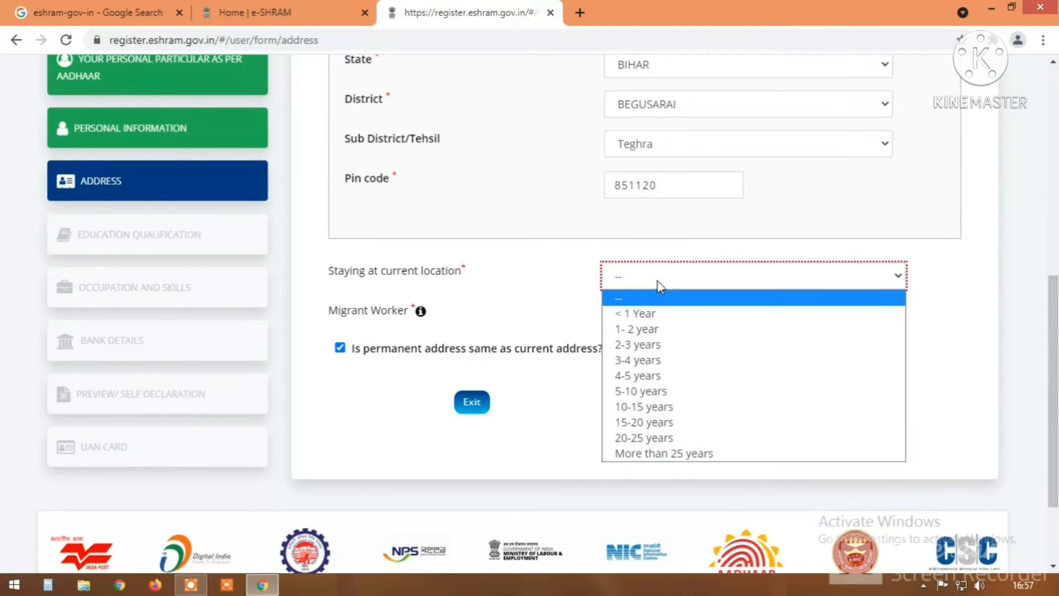
{"action": "left_click", "coordinate": [656, 280]}
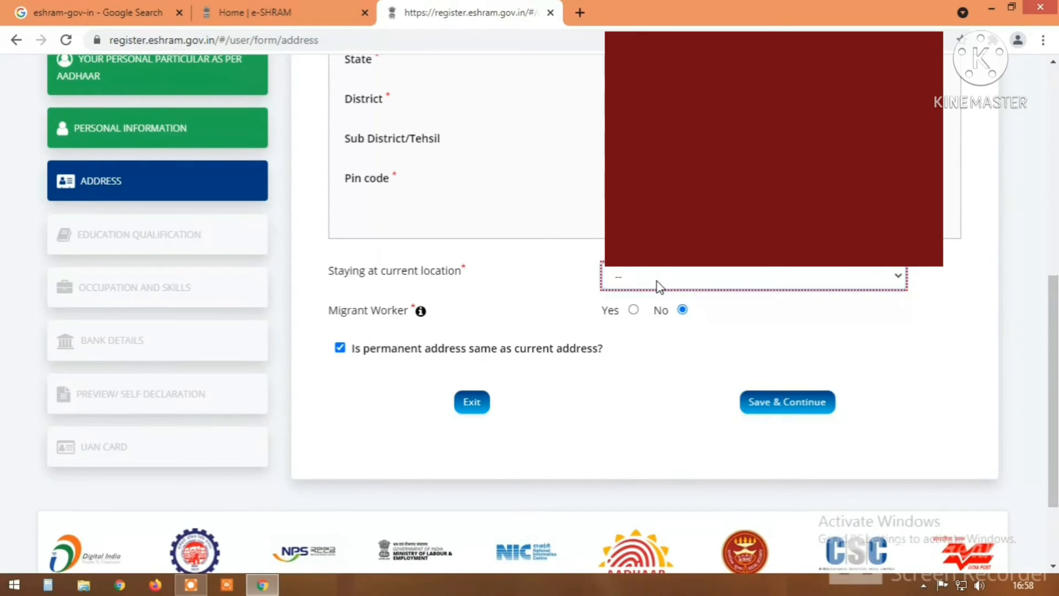
{"action": "left_click", "coordinate": [657, 281]}
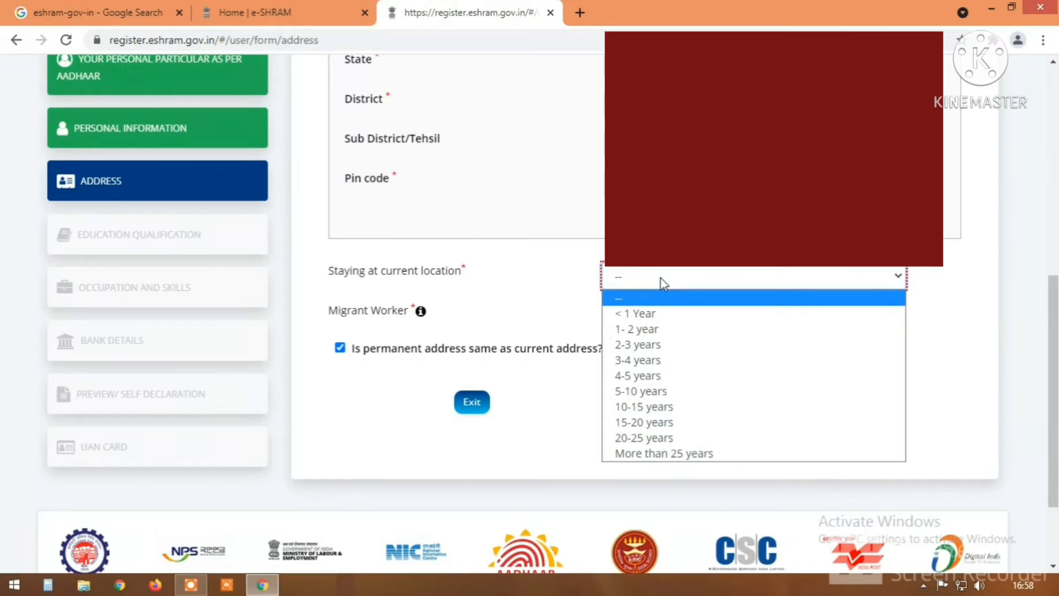
{"action": "left_click", "coordinate": [663, 439]}
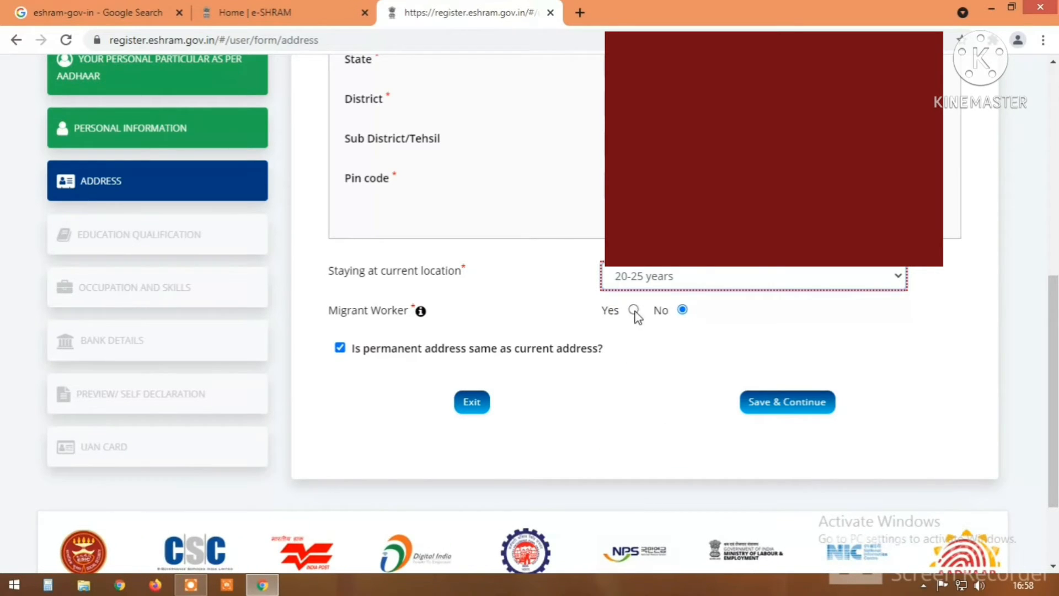
{"action": "left_click", "coordinate": [783, 414]}
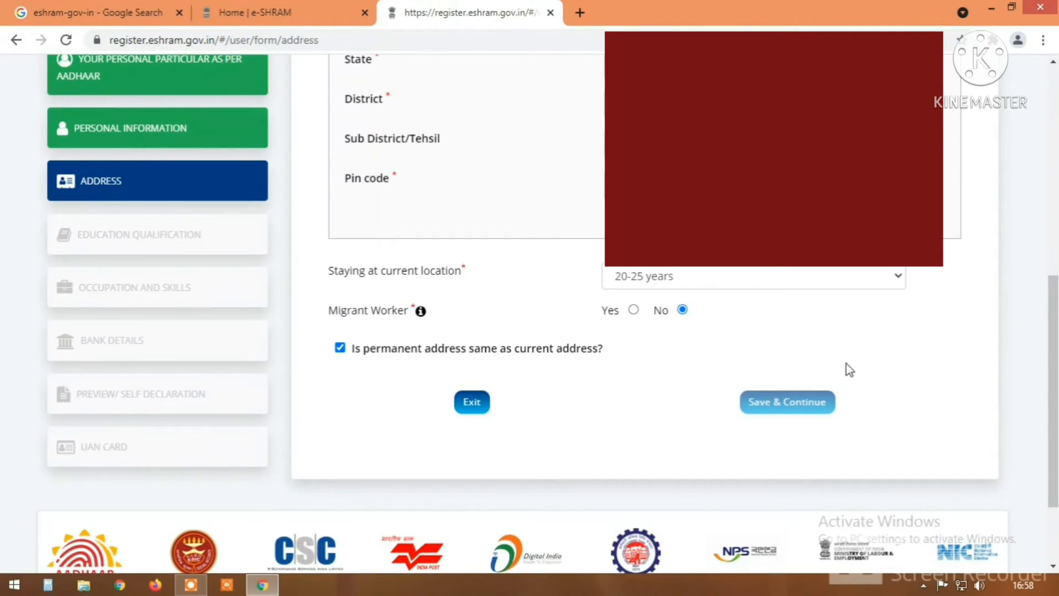
{"action": "scroll", "coordinate": [883, 426], "scroll_direction": "up", "scroll_amount": 4}
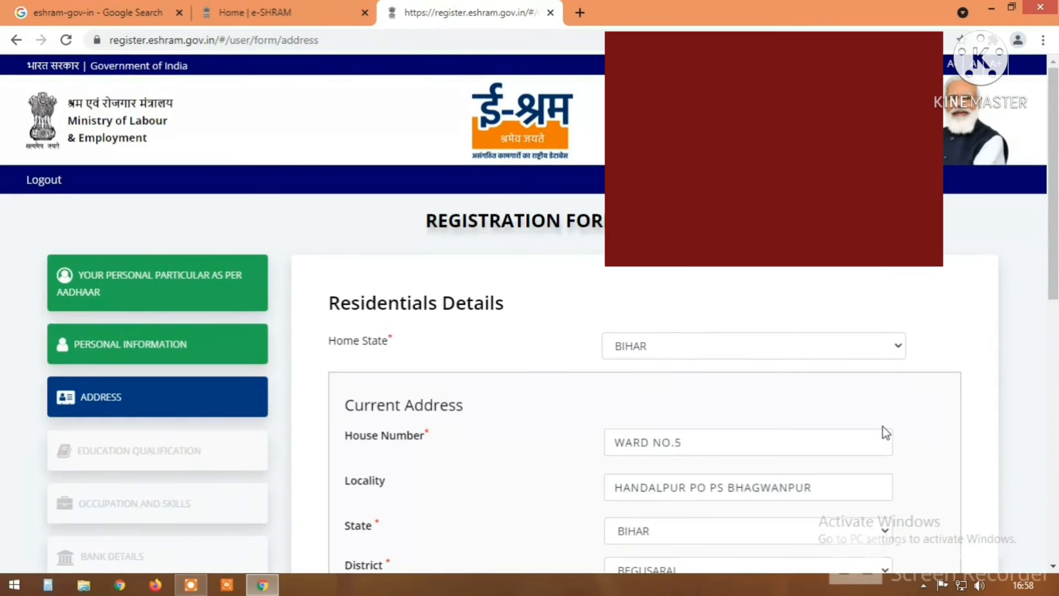
{"action": "scroll", "coordinate": [883, 426], "scroll_direction": "down", "scroll_amount": 4}
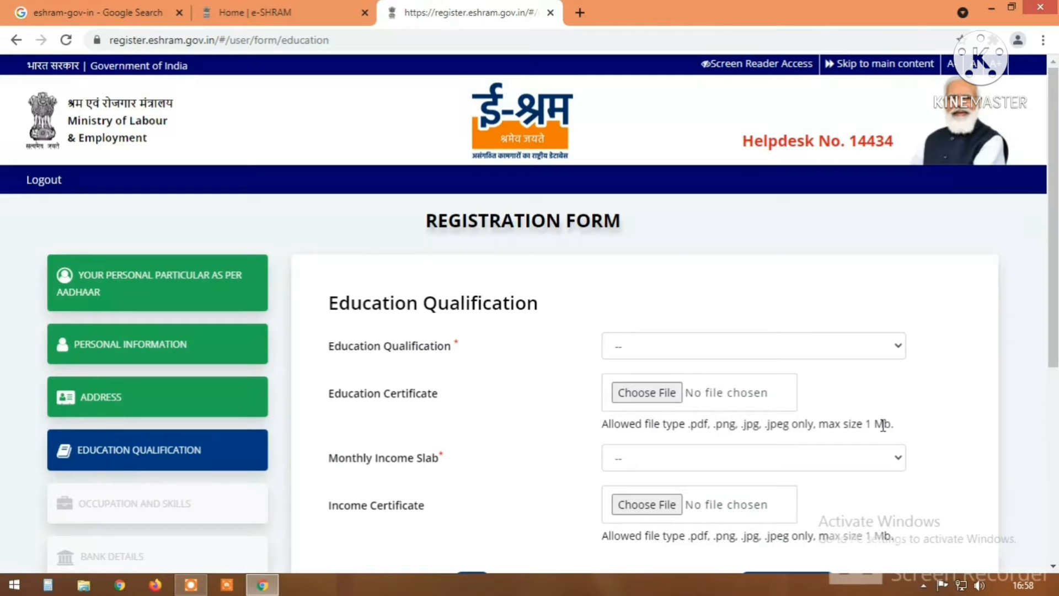
Step: Set the education qualification to Graduate
{"action": "scroll", "coordinate": [883, 426], "scroll_direction": "down", "scroll_amount": 4}
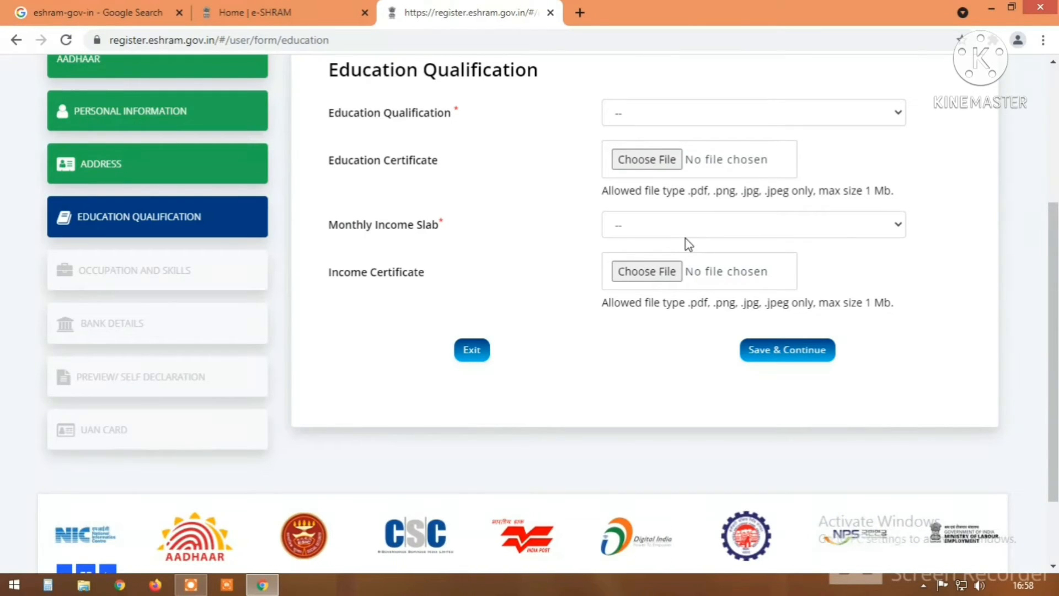
{"action": "scroll", "coordinate": [684, 226], "scroll_direction": "up", "scroll_amount": 3}
{"action": "left_click", "coordinate": [674, 269]}
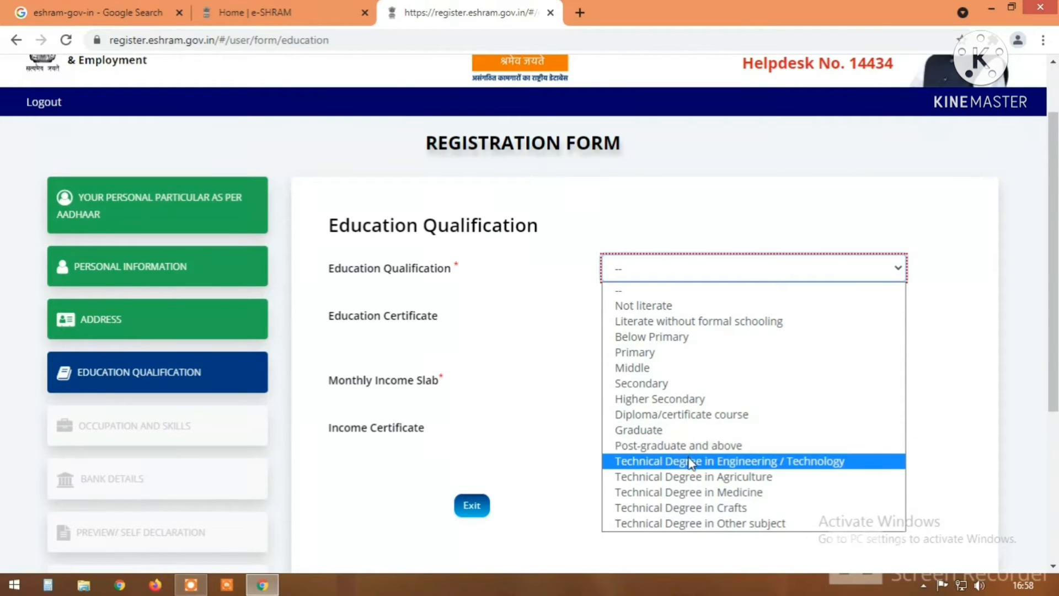
{"action": "left_click", "coordinate": [672, 435]}
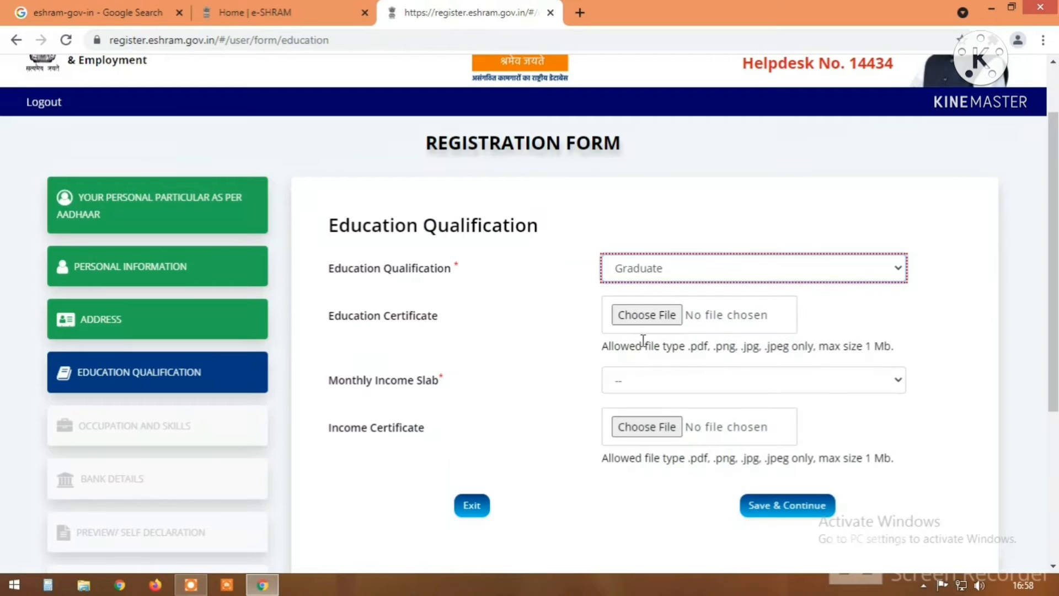
{"action": "left_click", "coordinate": [558, 328]}
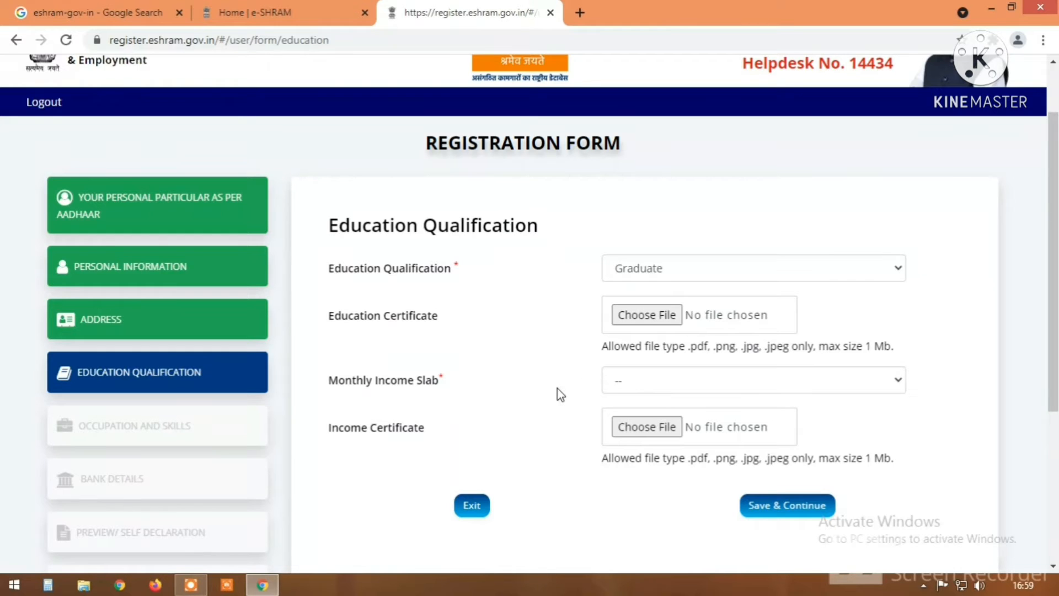
Step: Try Not literate as the education qualification and switch it back to Graduate
{"action": "left_click", "coordinate": [656, 276]}
{"action": "left_click", "coordinate": [654, 309]}
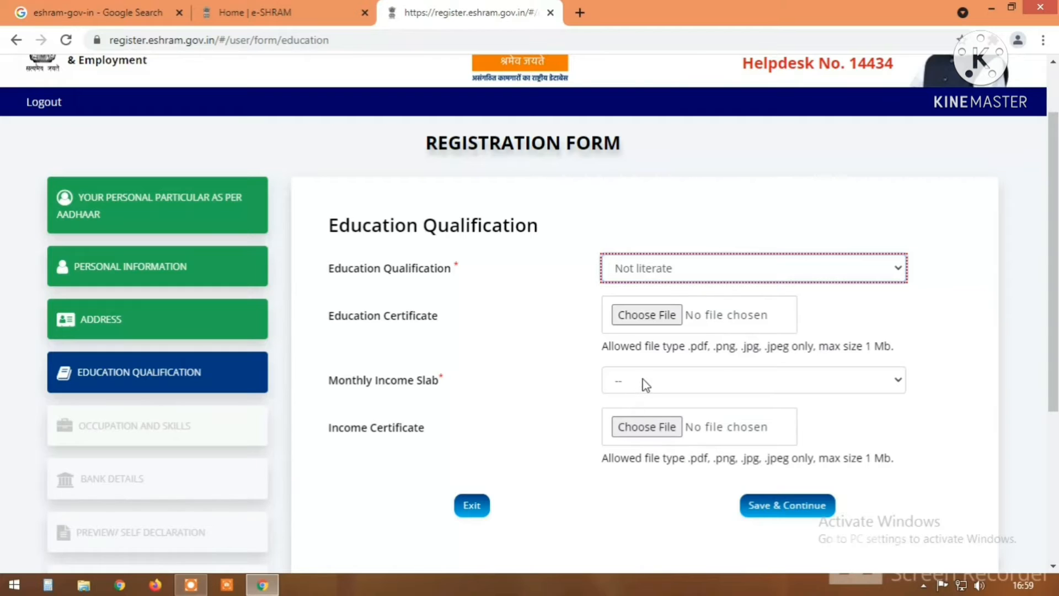
{"action": "left_click", "coordinate": [648, 270]}
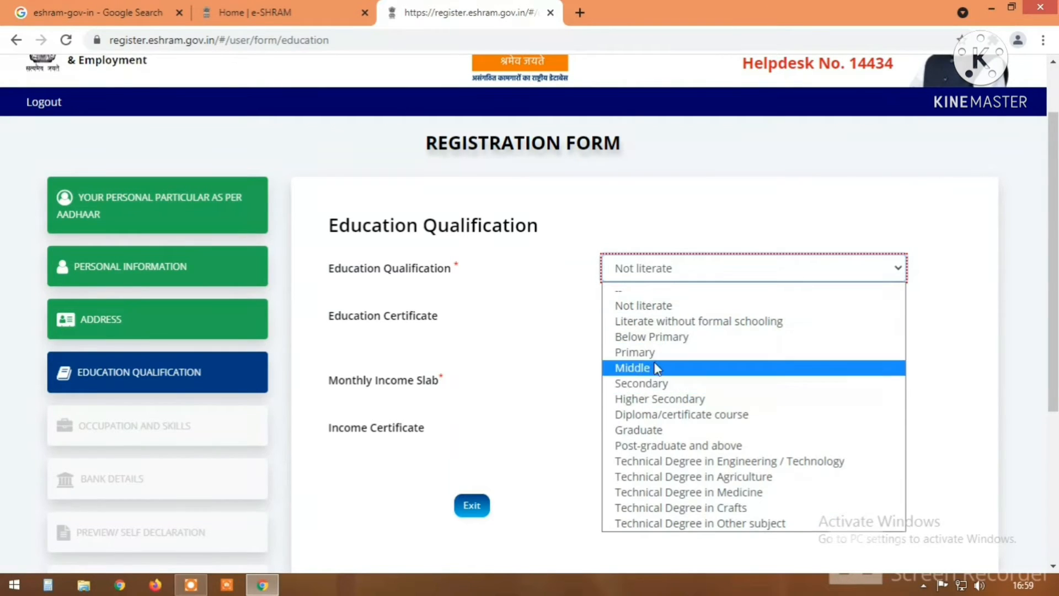
{"action": "left_click", "coordinate": [648, 431]}
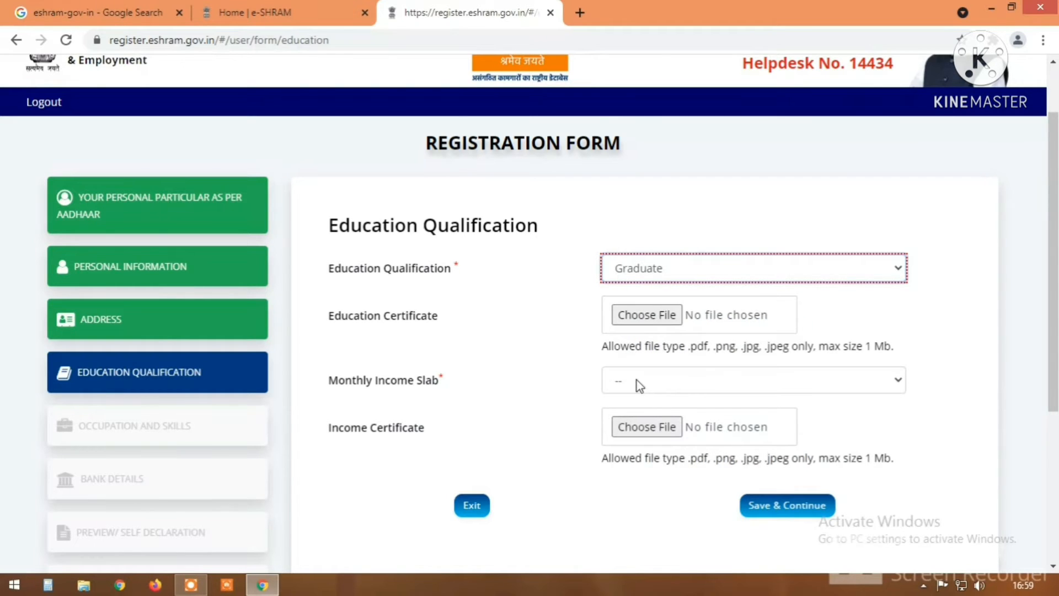
{"action": "left_click", "coordinate": [656, 275]}
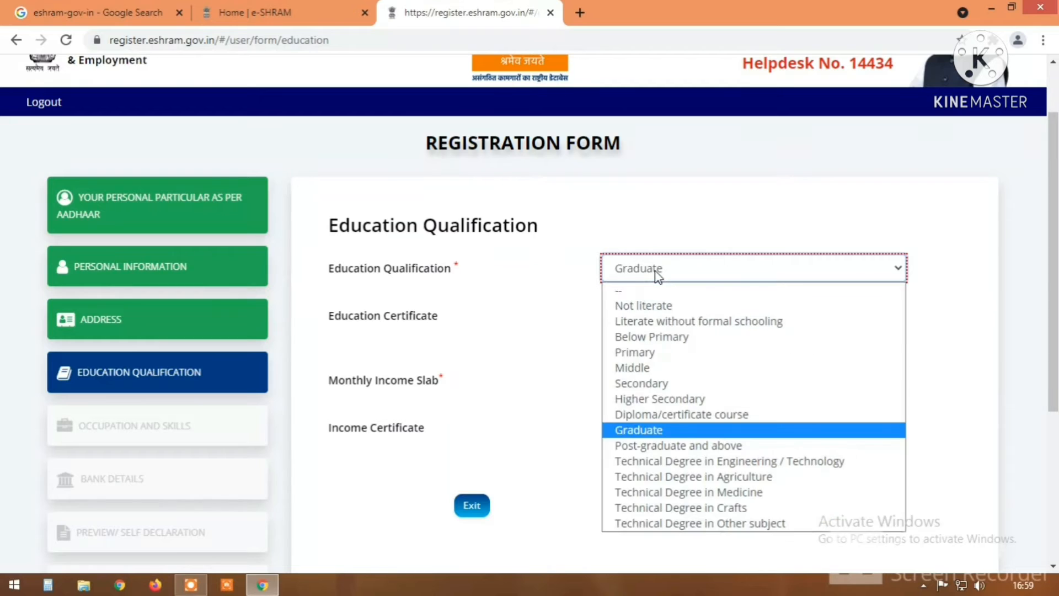
{"action": "left_click", "coordinate": [656, 274]}
Step: Set the monthly income slab to 10000 & Below and save the education section to continue
{"action": "left_click", "coordinate": [658, 386]}
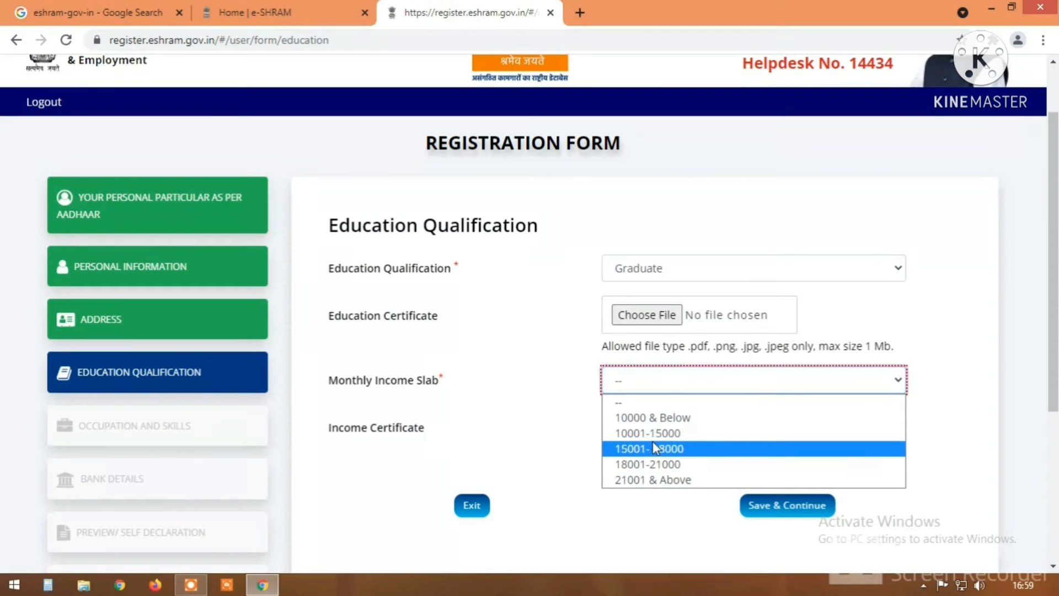
{"action": "left_click", "coordinate": [663, 417]}
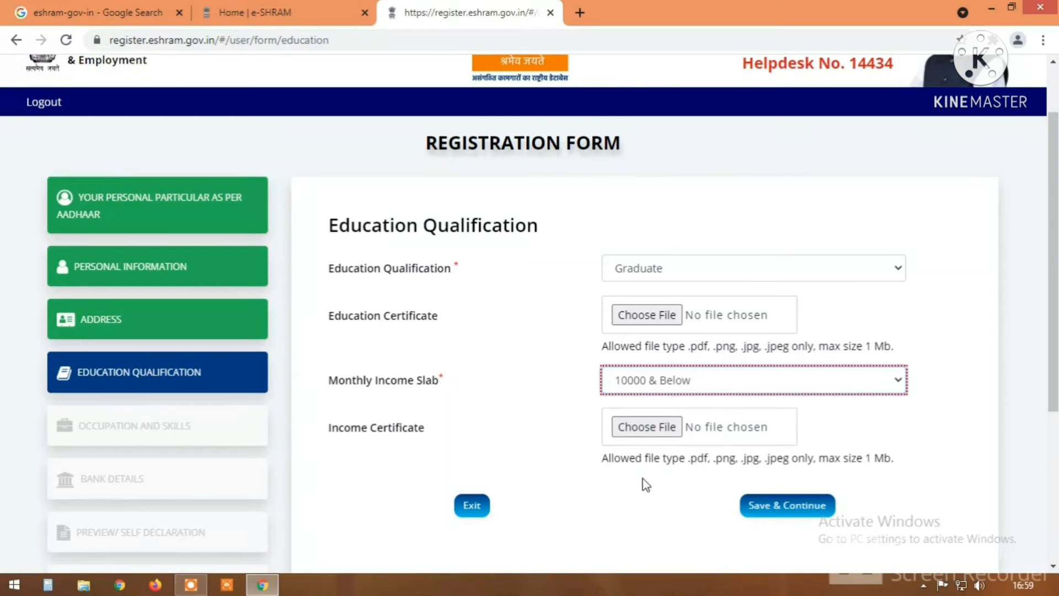
{"action": "left_click", "coordinate": [764, 508]}
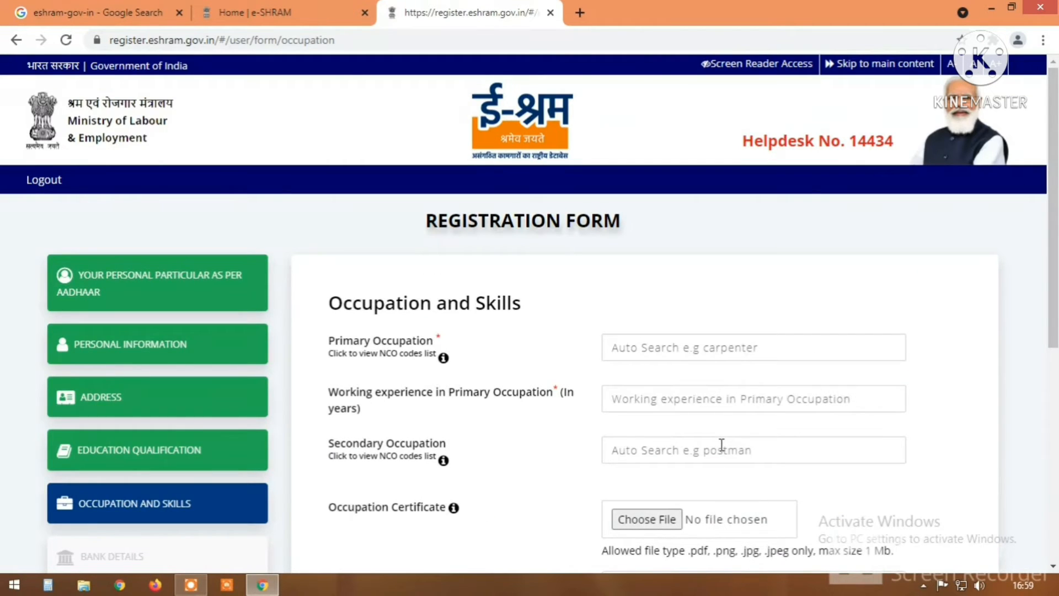
Step: Open the NCO codes list for the primary occupation, decline Acrobat as default viewer, and return to the registration form
{"action": "scroll", "coordinate": [723, 445], "scroll_direction": "down", "scroll_amount": 3}
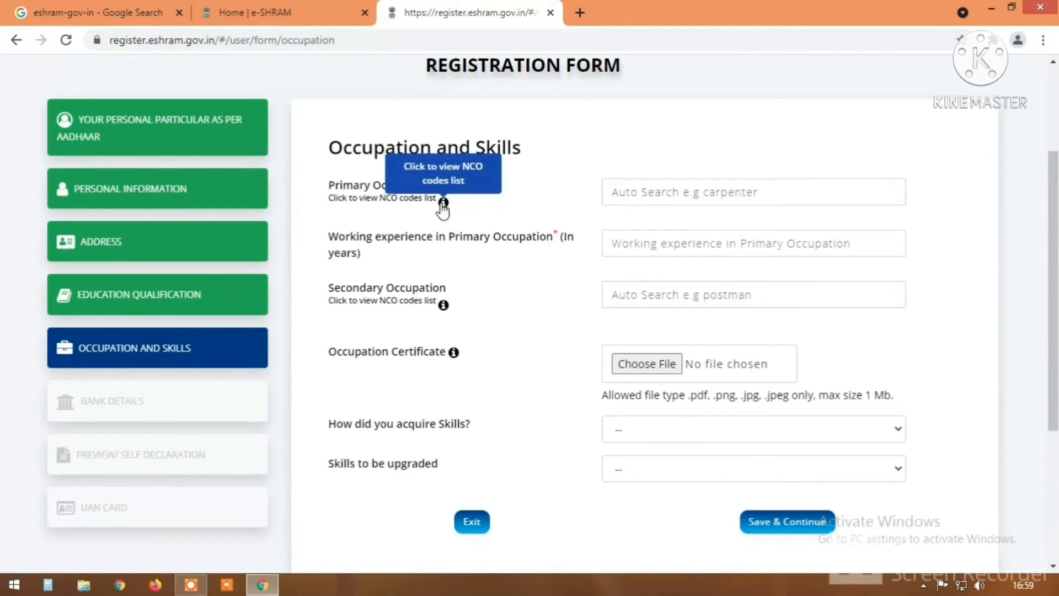
{"action": "left_click", "coordinate": [645, 193]}
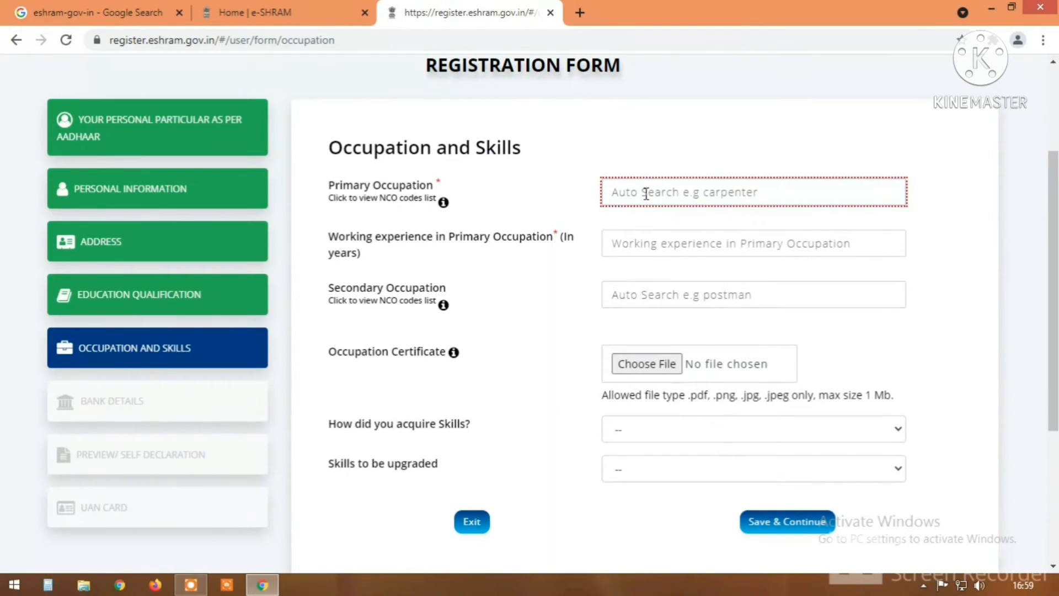
{"action": "left_click", "coordinate": [444, 205]}
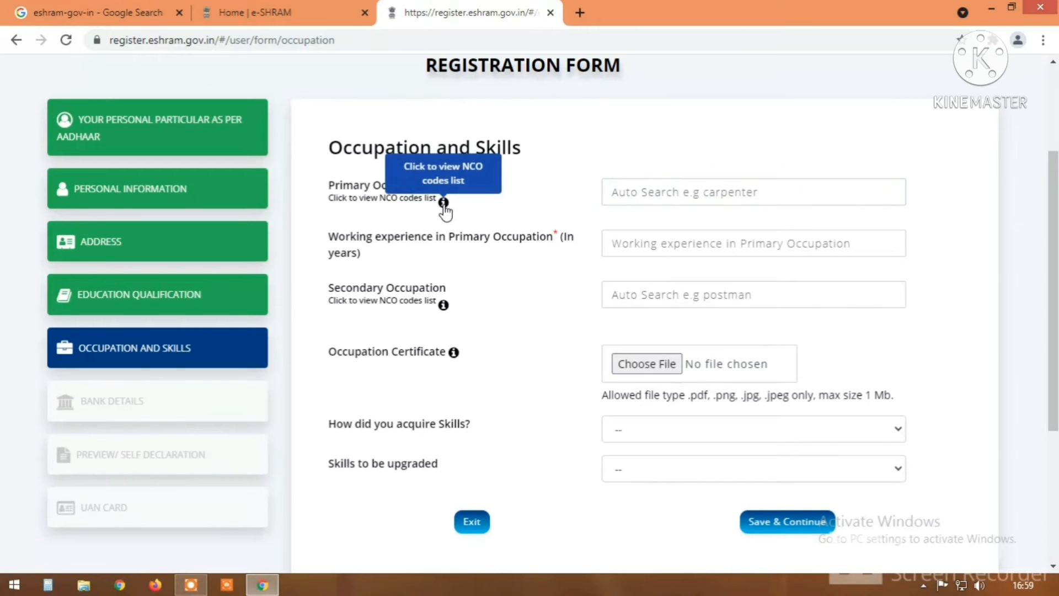
{"action": "left_click", "coordinate": [444, 203]}
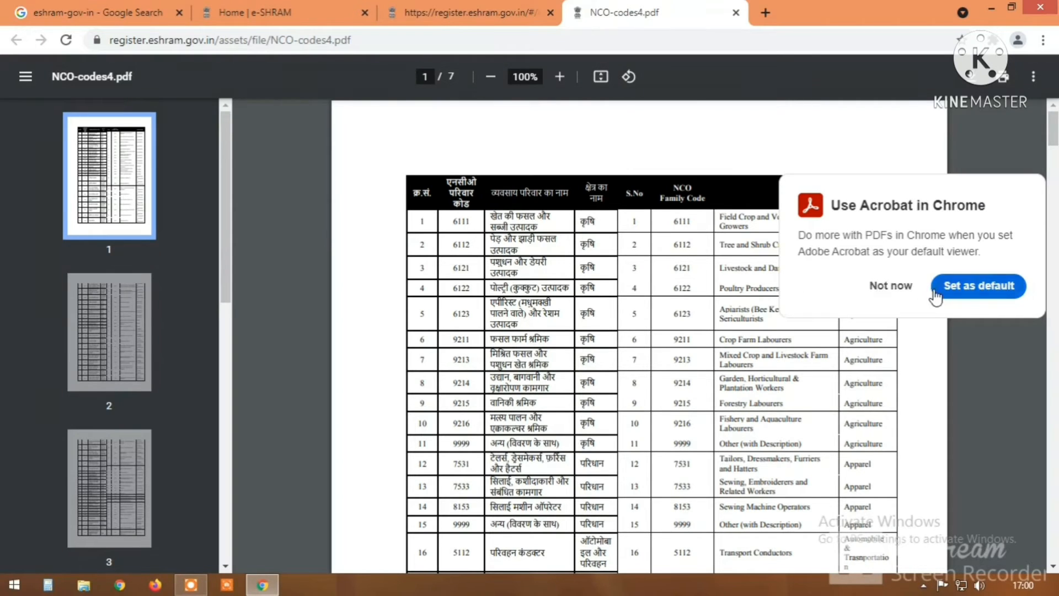
{"action": "left_click", "coordinate": [889, 285]}
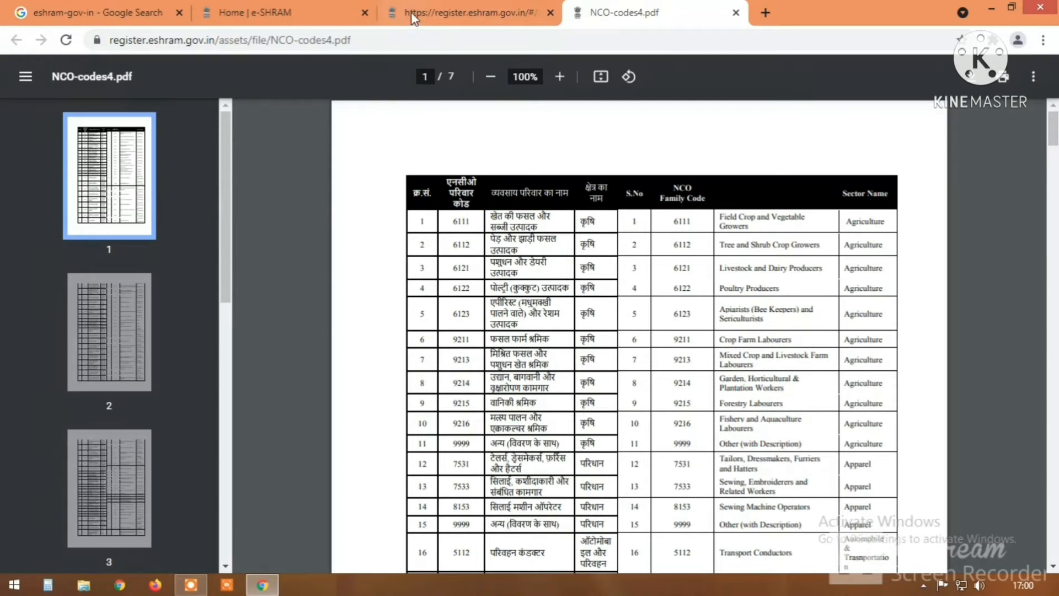
{"action": "left_click", "coordinate": [514, 9]}
Step: Try NCO code 6111 as the primary occupation, and clear the entry
{"action": "left_click", "coordinate": [624, 190]}
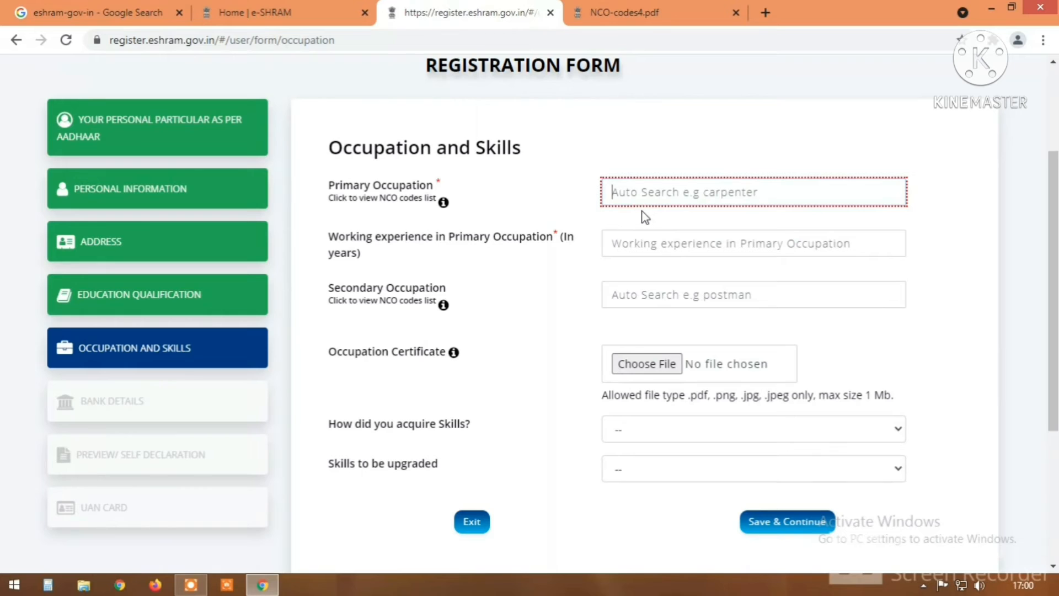
{"action": "type", "text": "6111"}
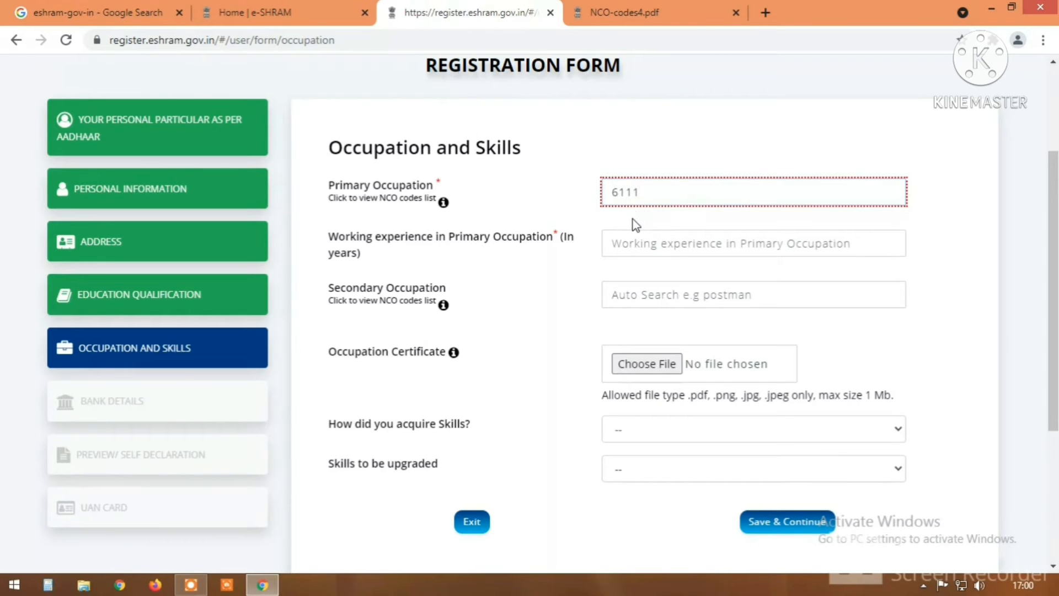
{"action": "double_click", "coordinate": [632, 215]}
{"action": "left_click", "coordinate": [634, 221]}
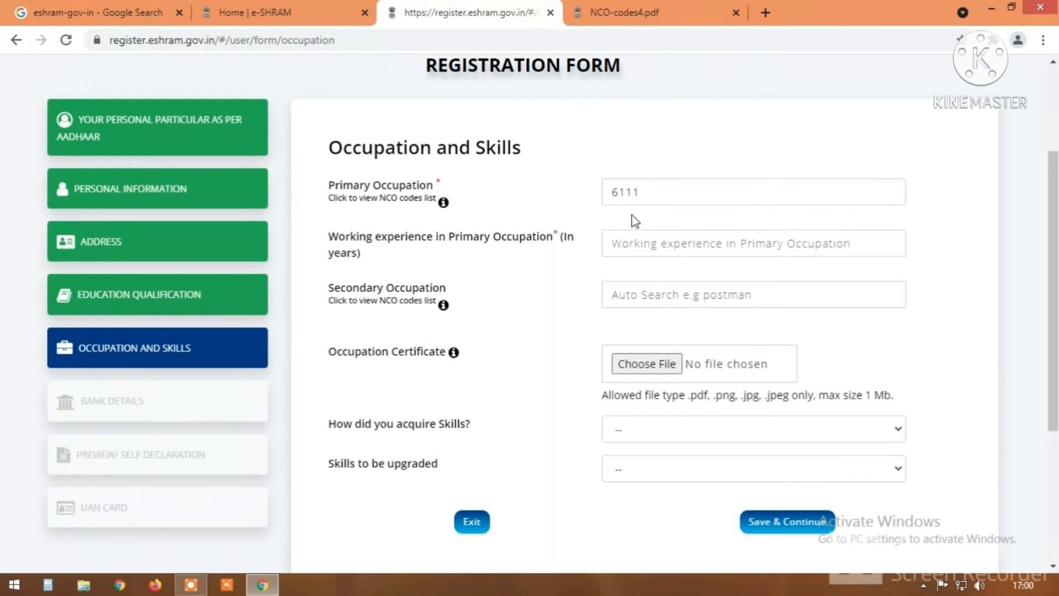
{"action": "left_click", "coordinate": [653, 193]}
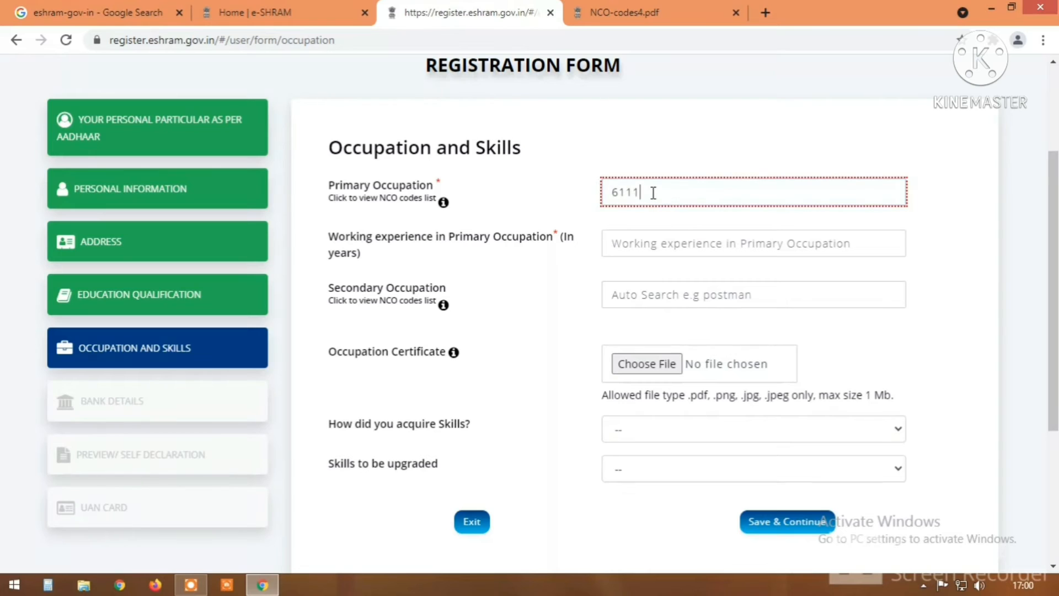
{"action": "key", "text": "BackSpace"}
{"action": "key", "text": "BackSpace"}
{"action": "key", "text": "BackSpace"}
{"action": "key", "text": "BackSpace"}
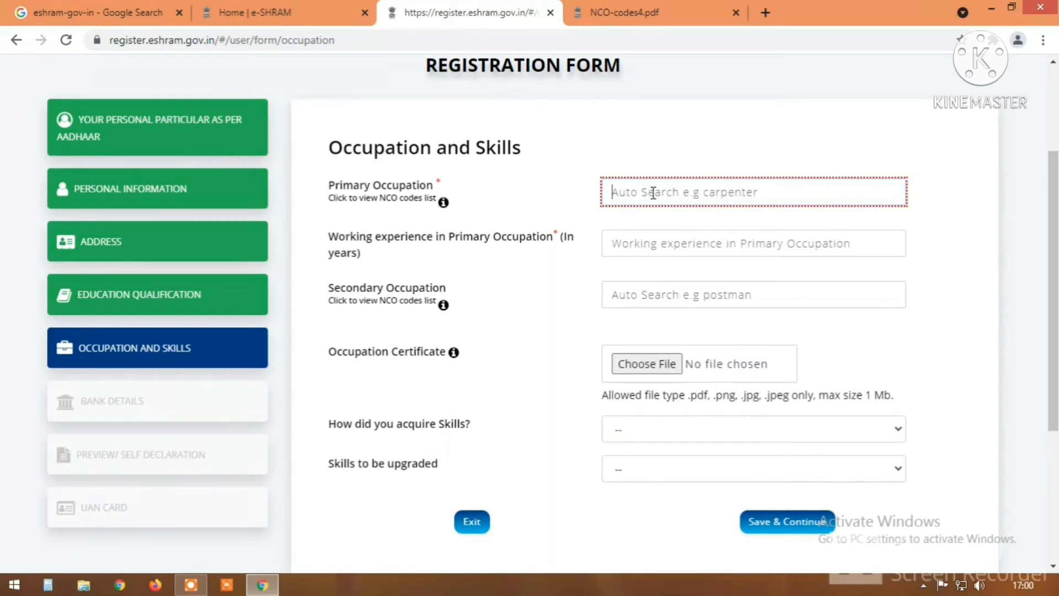
Step: Set the primary occupation to Field Crop and Vegetable Growers by searching for "AGRICU", with 10 years of working experience
{"action": "type", "text": "AGR"}
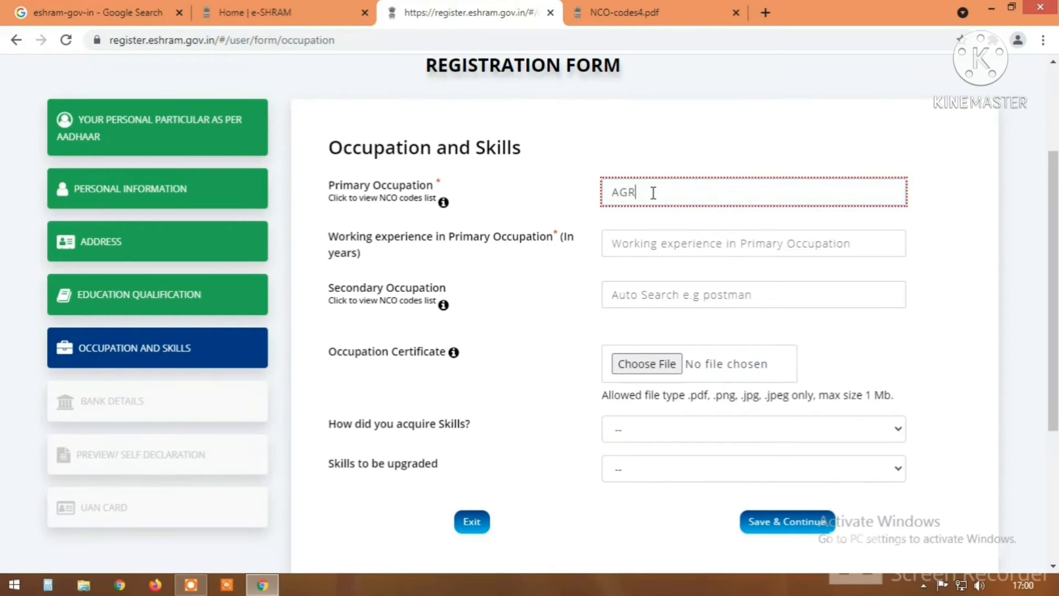
{"action": "type", "text": "ICU"}
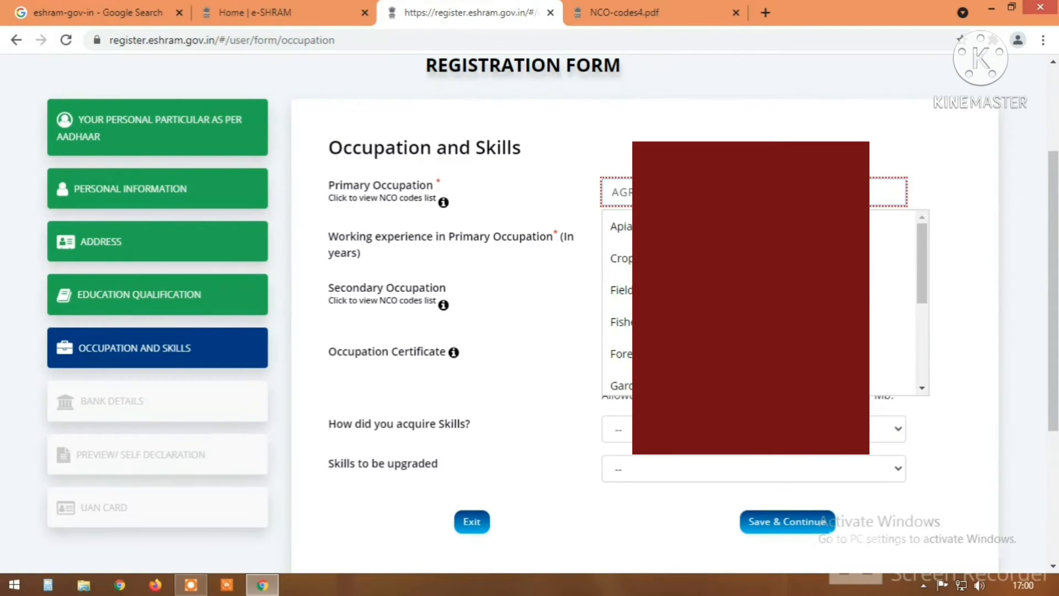
{"action": "key", "text": "Down"}
{"action": "key", "text": "Down"}
{"action": "key", "text": "Down"}
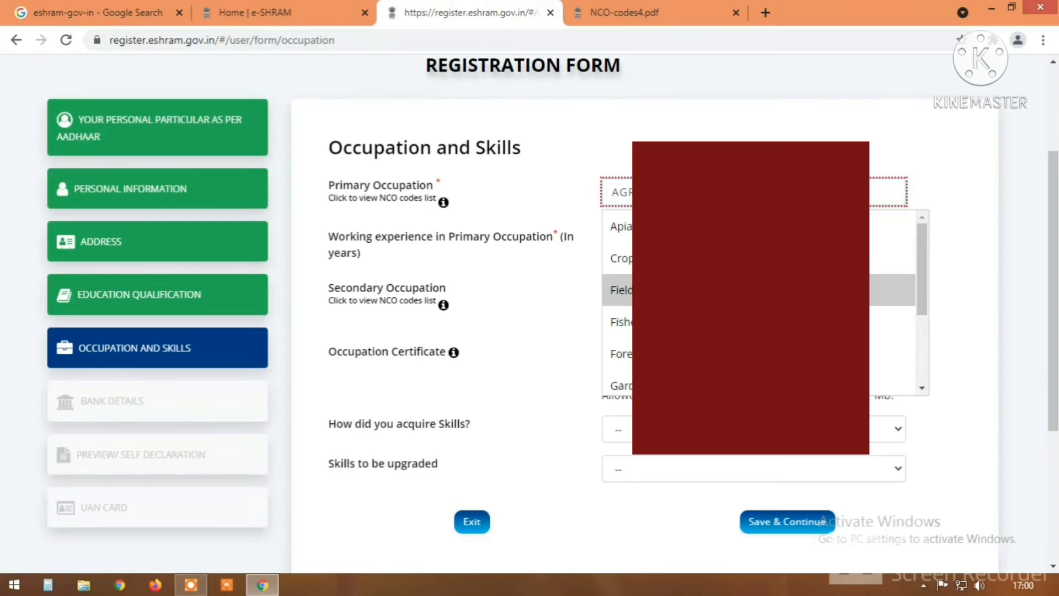
{"action": "key", "text": "Return"}
{"action": "left_click", "coordinate": [751, 192]}
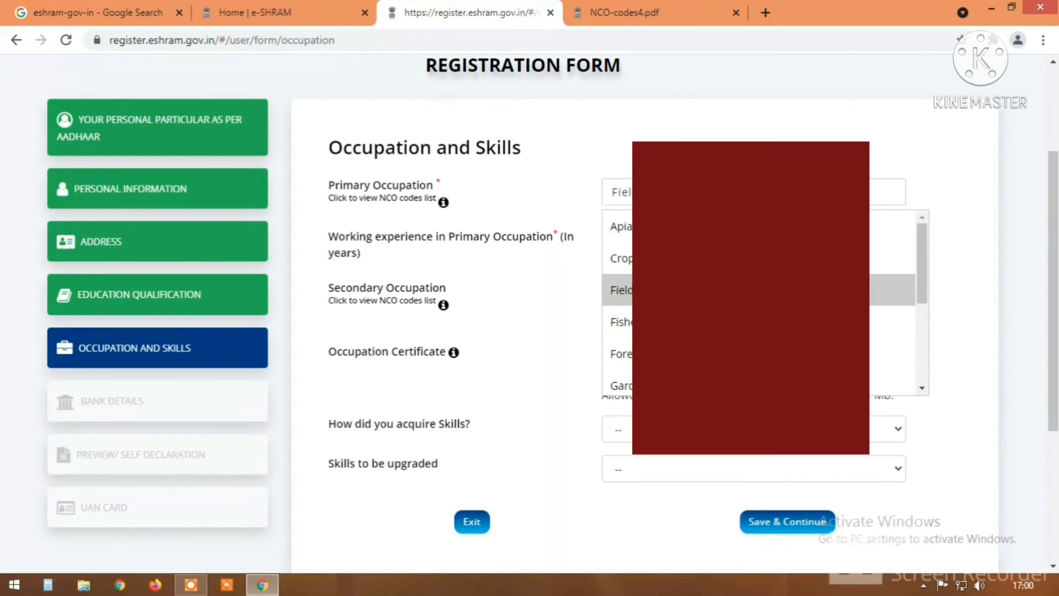
{"action": "left_click", "coordinate": [718, 290]}
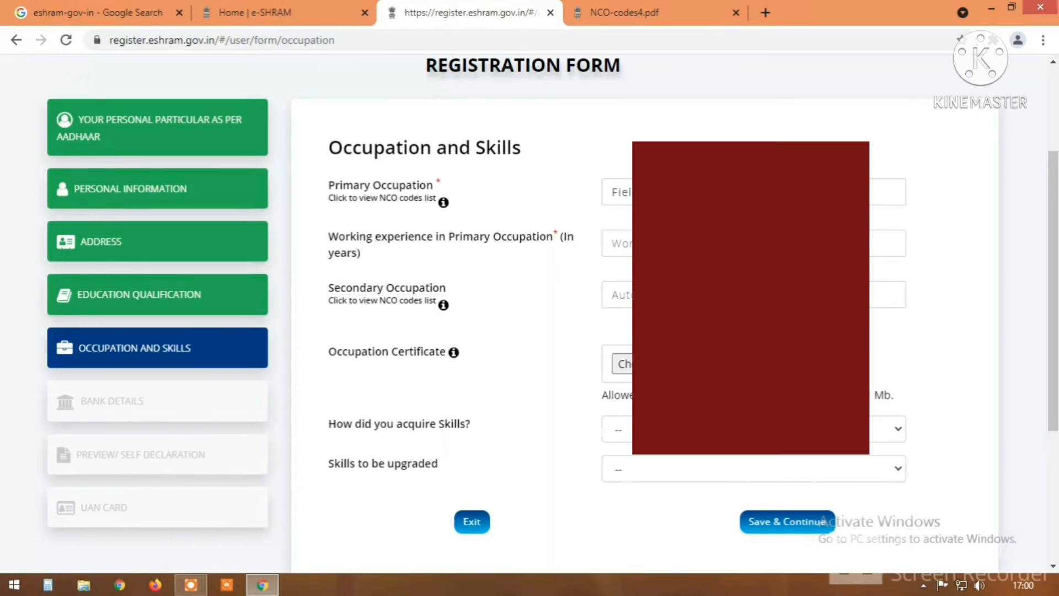
{"action": "left_click", "coordinate": [718, 192]}
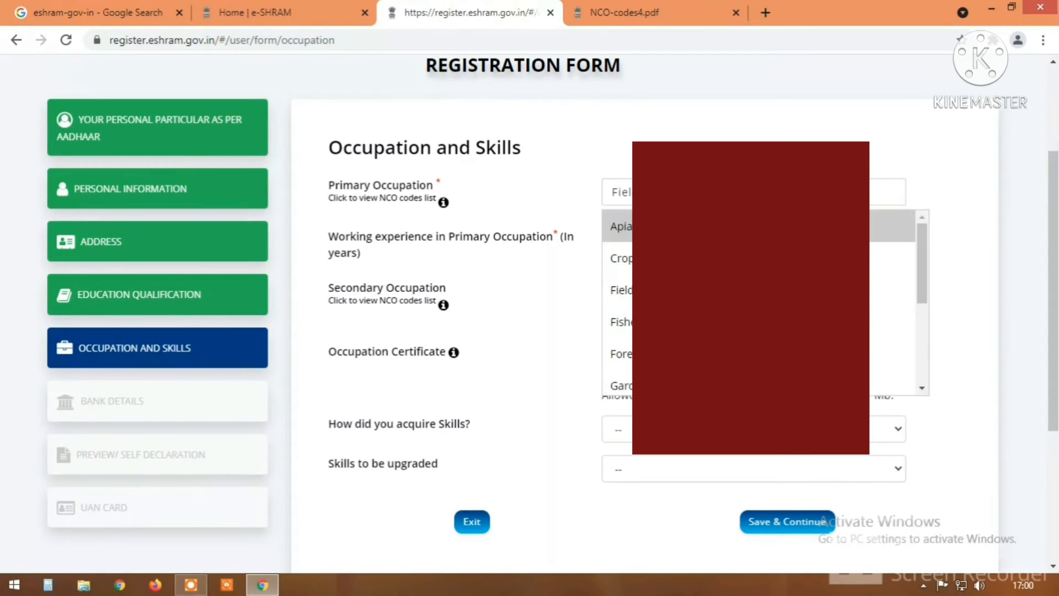
{"action": "left_click", "coordinate": [717, 289]}
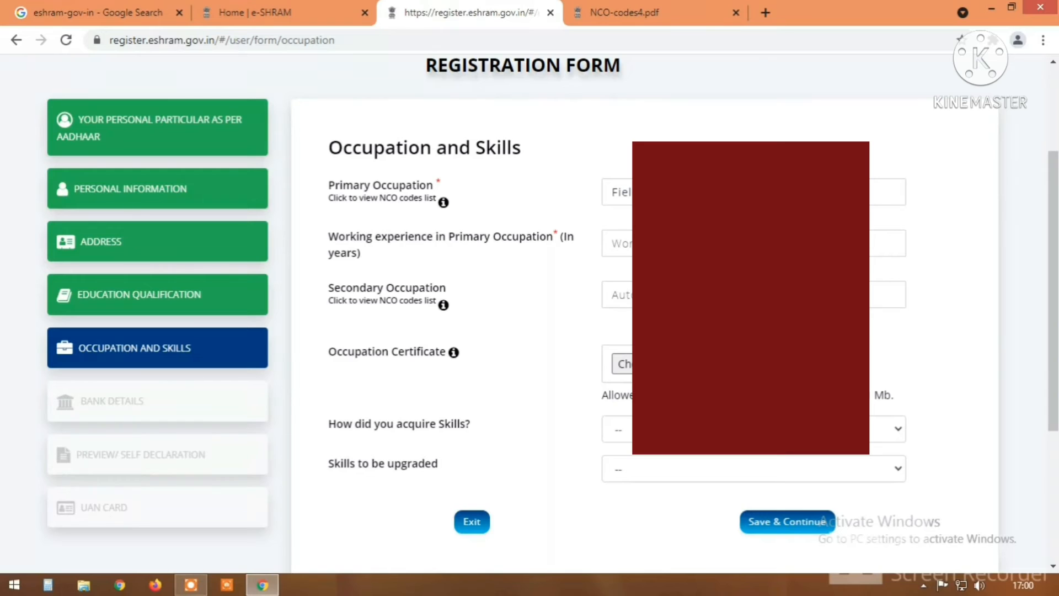
{"action": "left_click", "coordinate": [717, 243]}
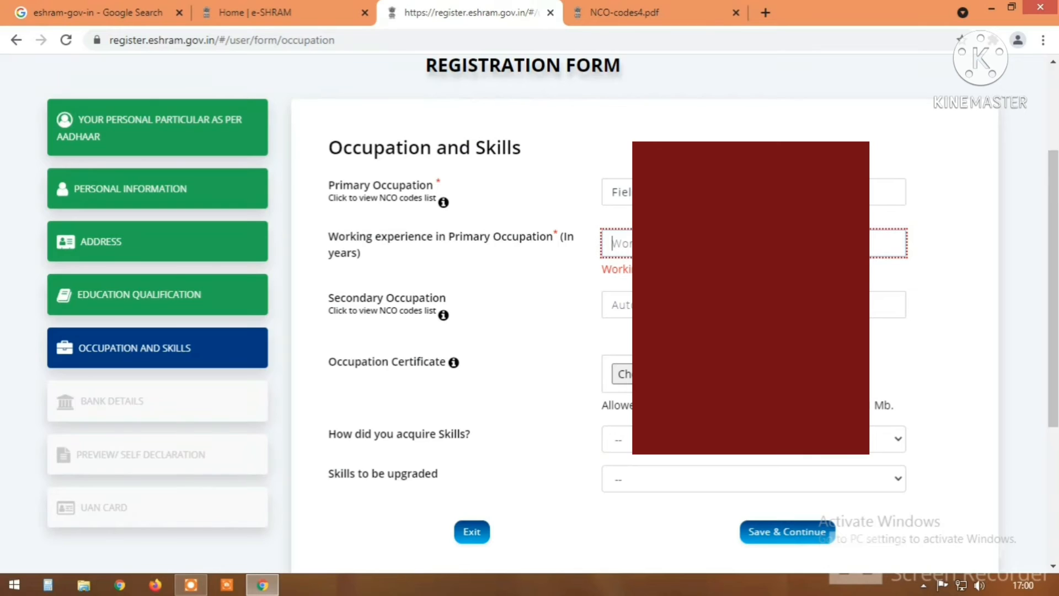
{"action": "type", "text": "10"}
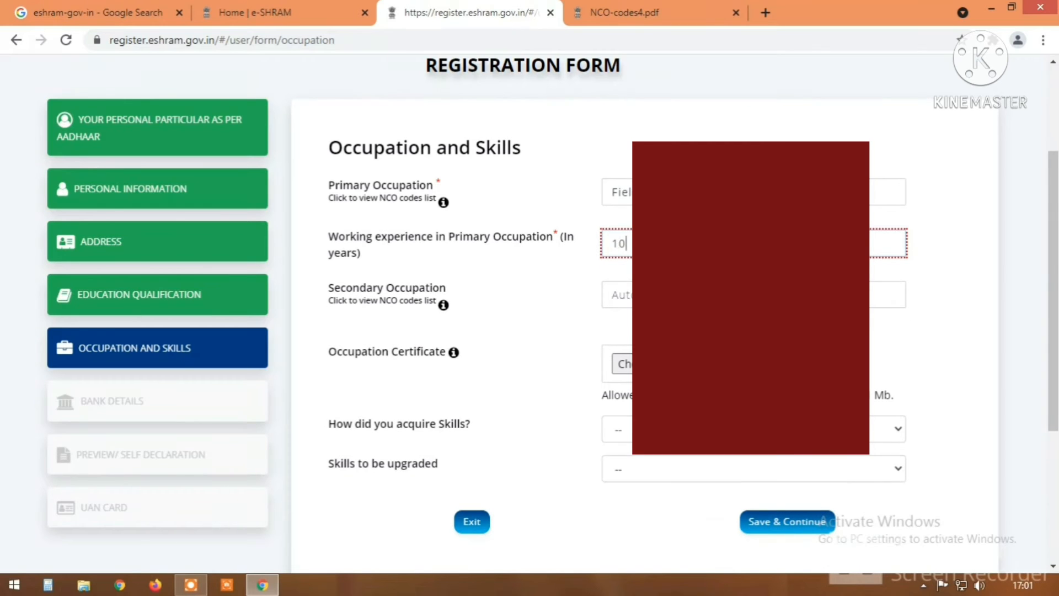
Step: Try searching for "anim" as the secondary occupation
{"action": "left_click", "coordinate": [750, 295]}
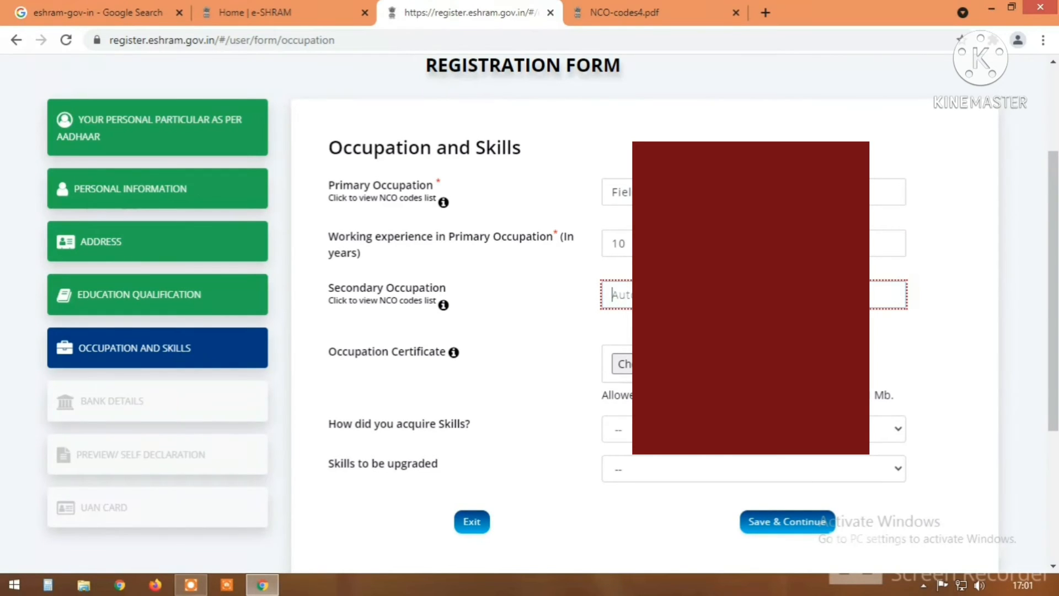
{"action": "type", "text": "anim"}
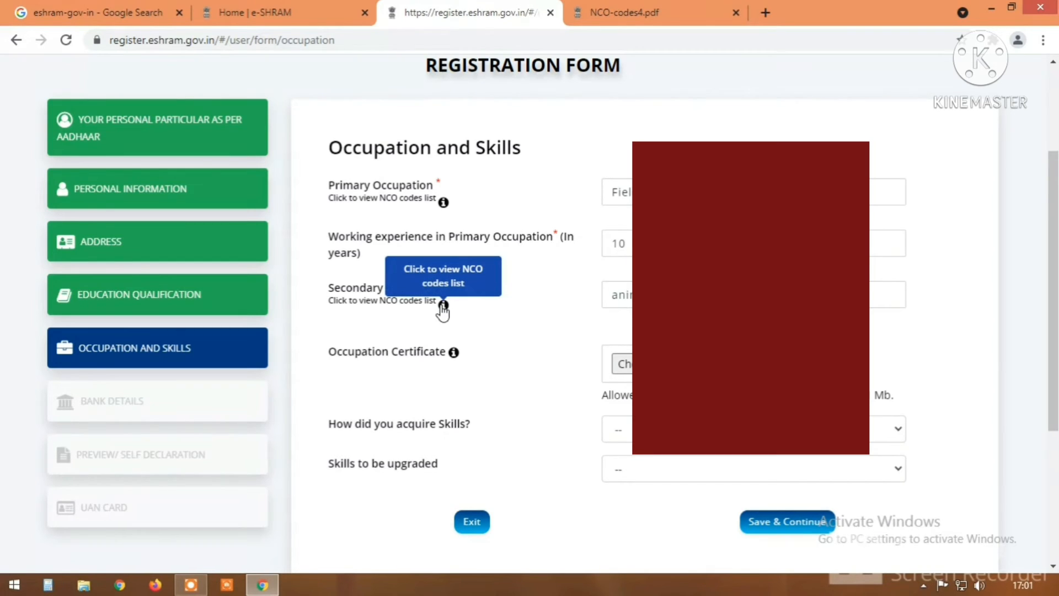
Step: Consult the NCO codes list for the secondary occupation, decline the Acrobat prompt, and return to the registration form
{"action": "triple_click", "coordinate": [443, 310]}
{"action": "left_click", "coordinate": [442, 305]}
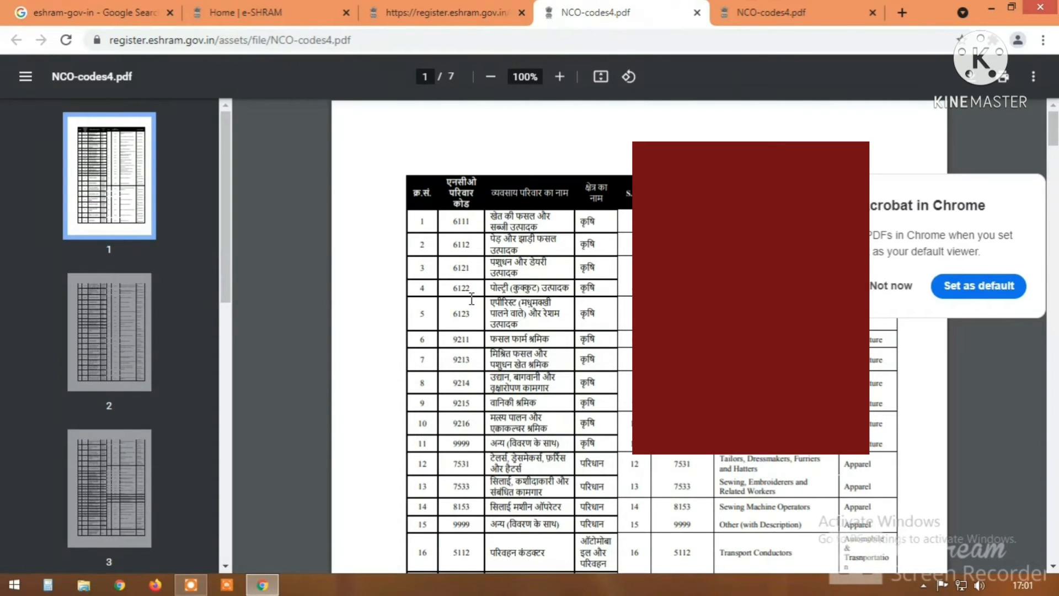
{"action": "left_click", "coordinate": [891, 286]}
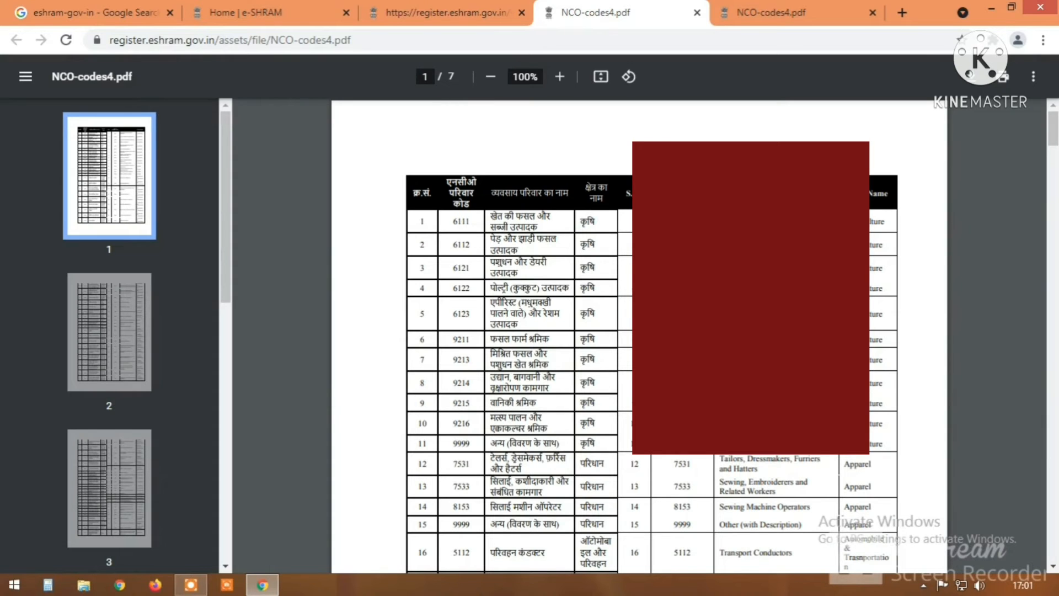
{"action": "left_click", "coordinate": [467, 9]}
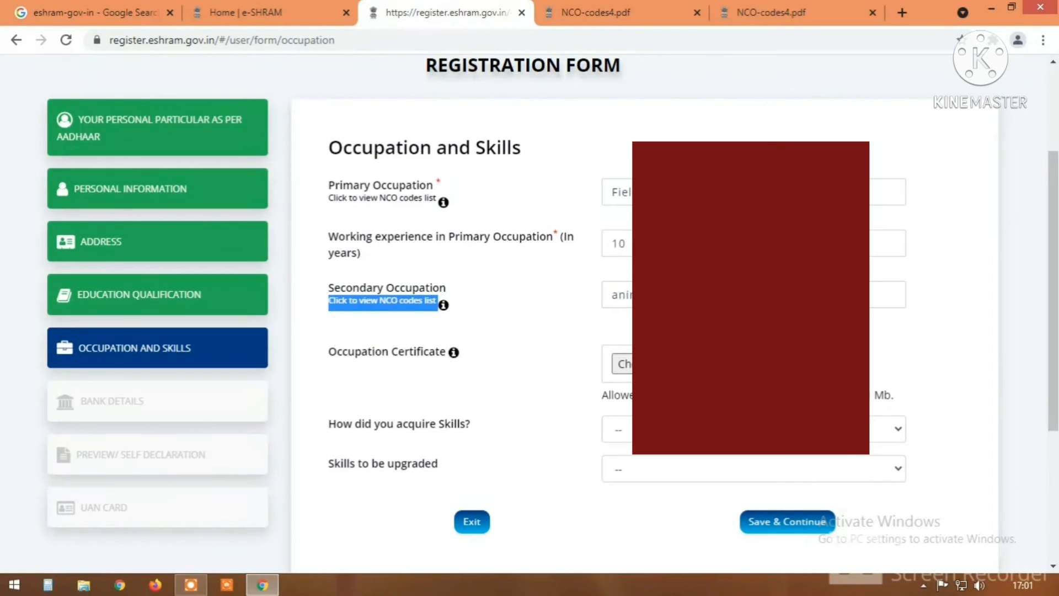
Step: Replace the secondary occupation search with "live" and choose the livestock and dairy producers entry
{"action": "left_click", "coordinate": [753, 295]}
{"action": "key", "text": "ctrl+a"}
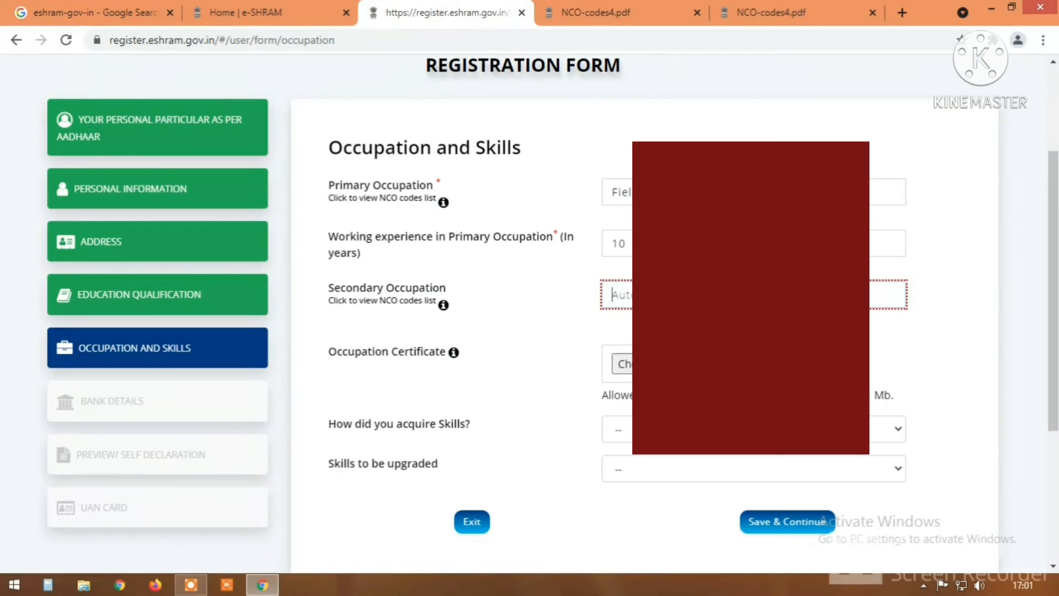
{"action": "key", "text": "BackSpace"}
{"action": "type", "text": "live"}
{"action": "left_click", "coordinate": [750, 326]}
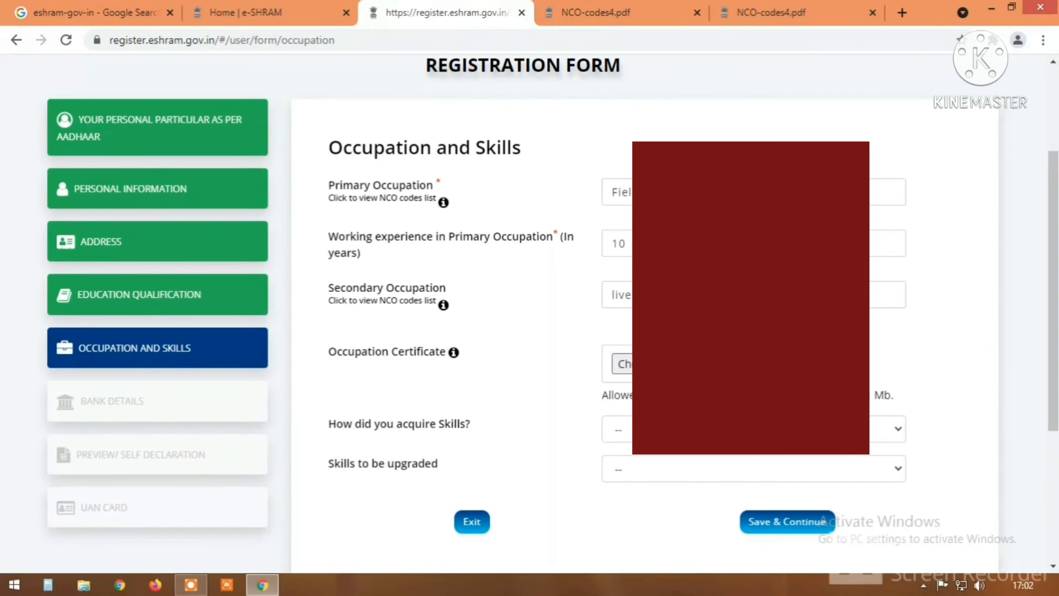
Step: Set skill acquisition to Did not receive any vocational / Technical training, with Self-Learning as the sub skill
{"action": "left_click", "coordinate": [751, 429]}
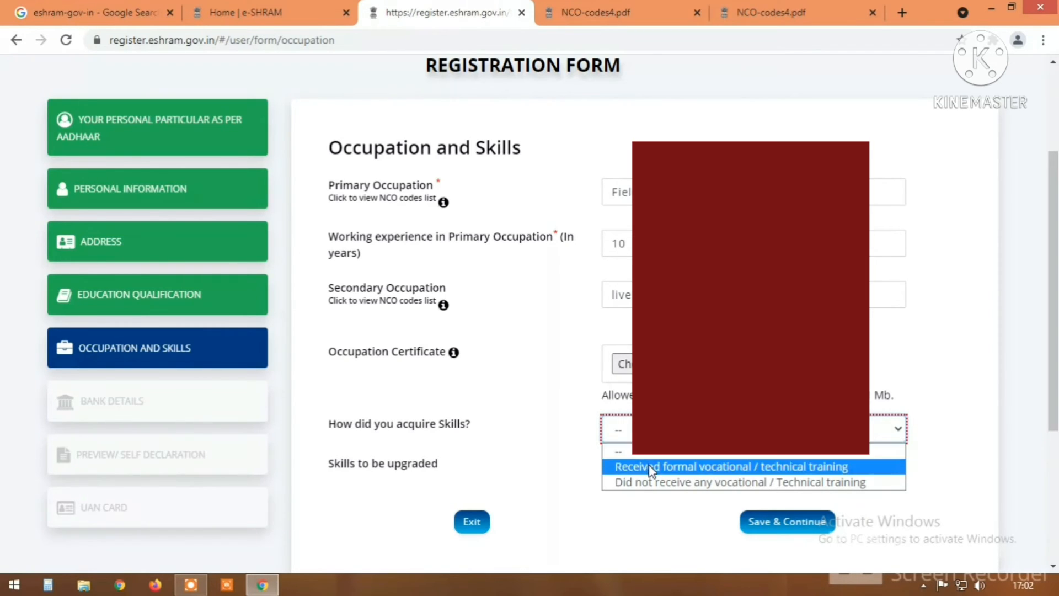
{"action": "left_click", "coordinate": [651, 481]}
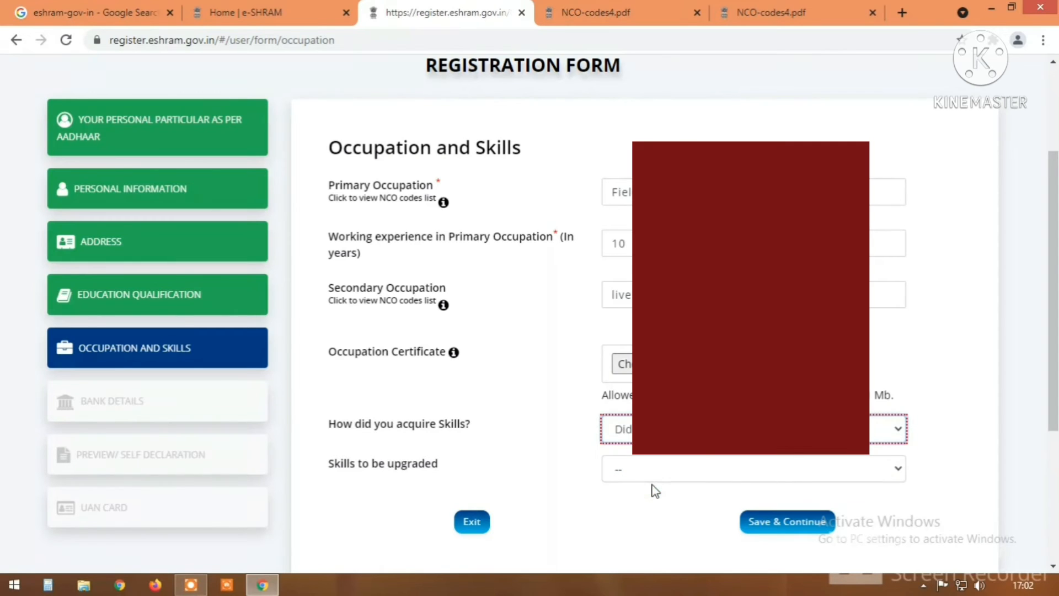
{"action": "left_click", "coordinate": [651, 471]}
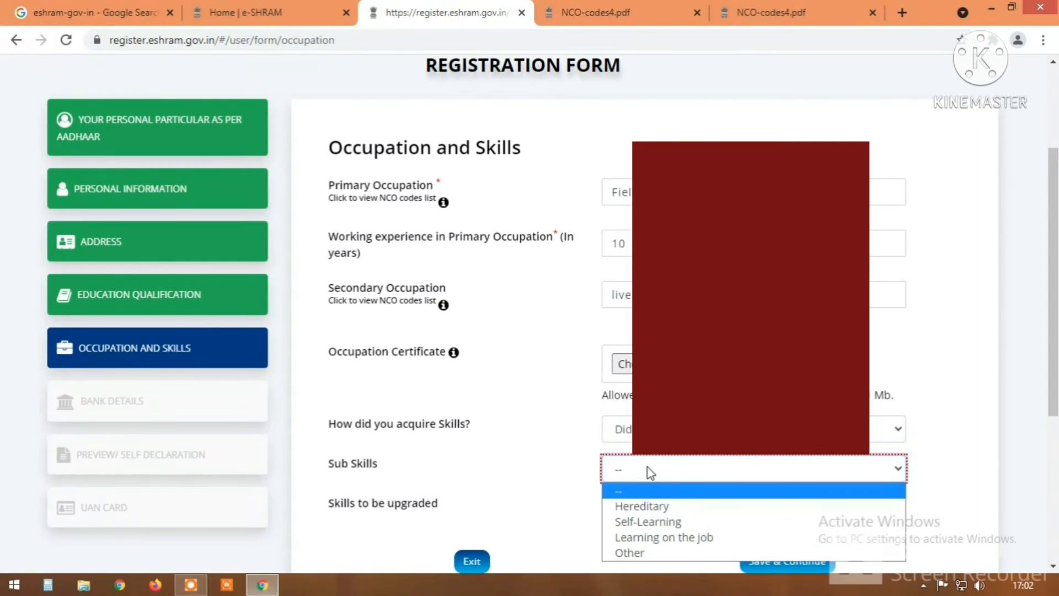
{"action": "left_click", "coordinate": [652, 521]}
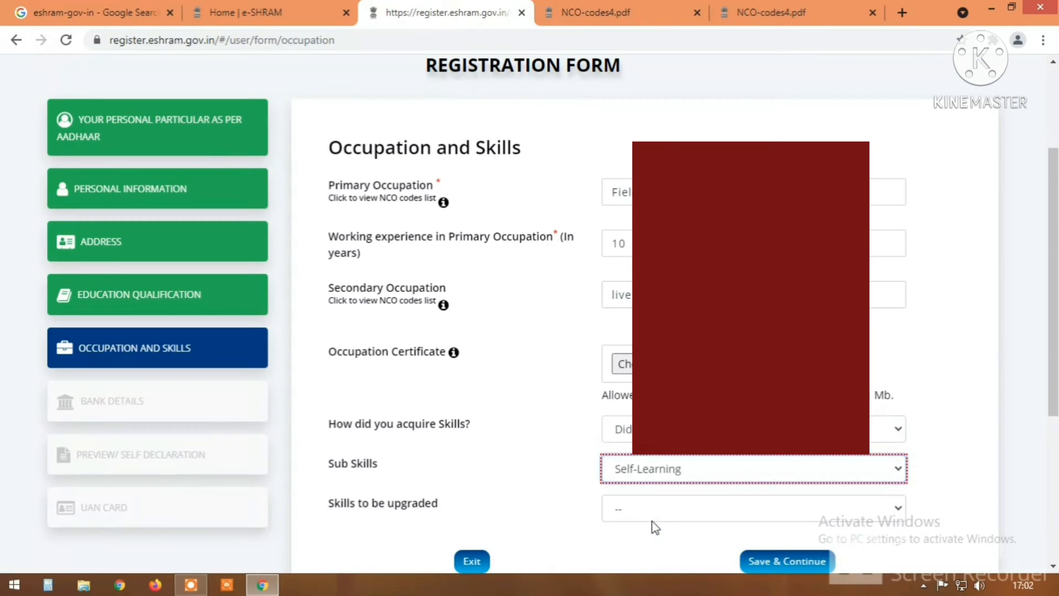
Step: Set the skills to be upgraded to To receive formal vocational training and save the occupation section
{"action": "left_click", "coordinate": [649, 507]}
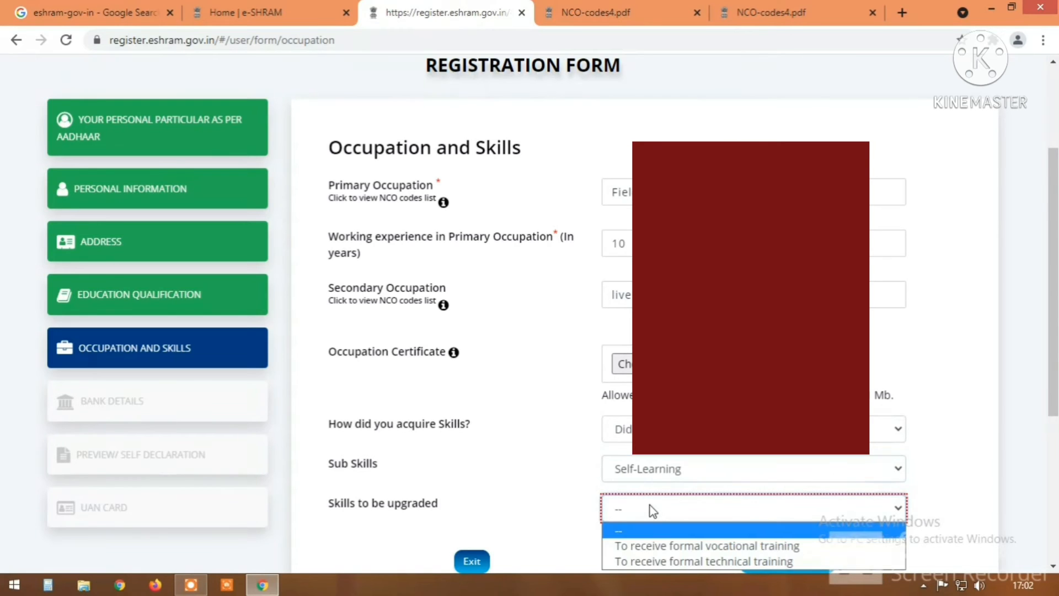
{"action": "scroll", "coordinate": [653, 510], "scroll_direction": "down", "scroll_amount": 2}
{"action": "left_click", "coordinate": [651, 433]}
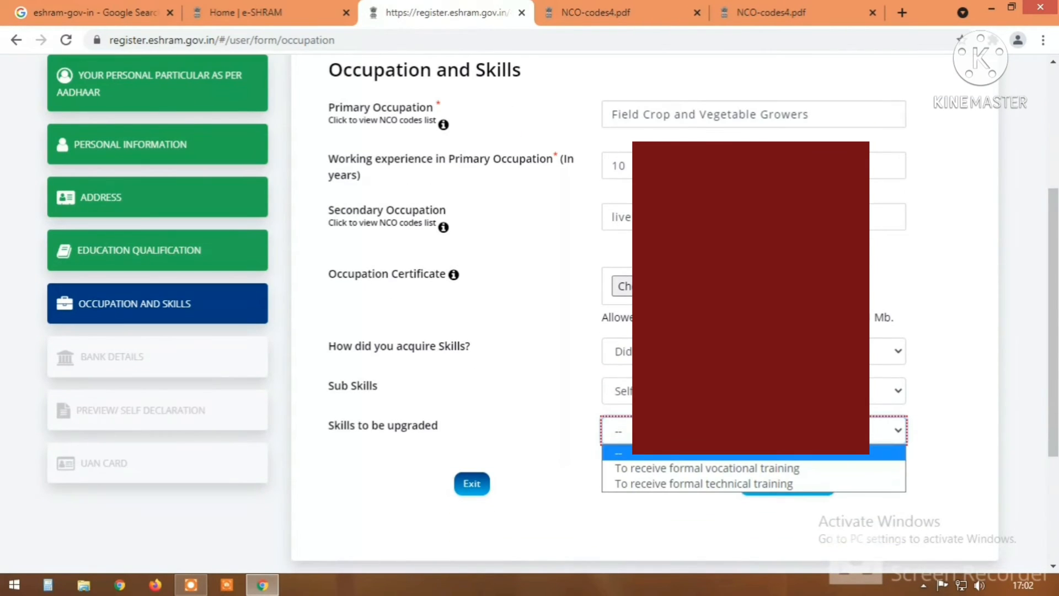
{"action": "left_click", "coordinate": [658, 469]}
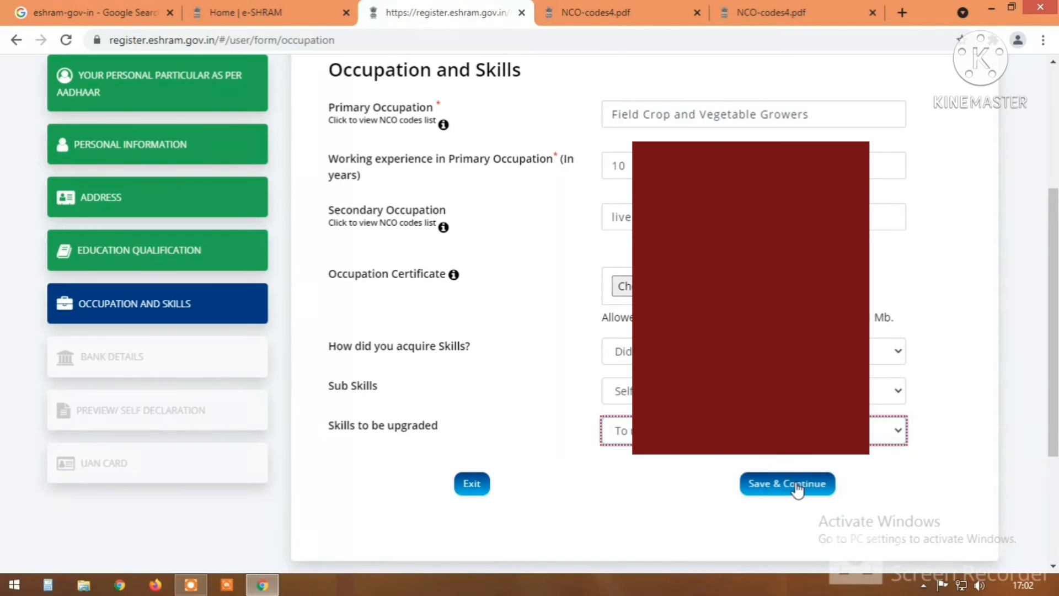
{"action": "left_click", "coordinate": [793, 486]}
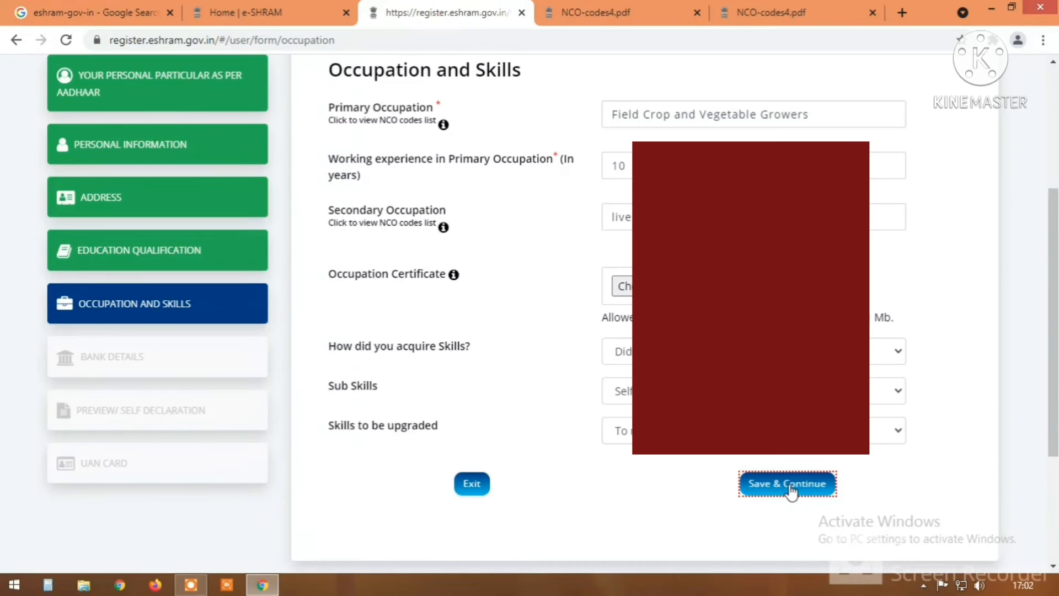
{"action": "scroll", "coordinate": [793, 491], "scroll_direction": "up", "scroll_amount": 3}
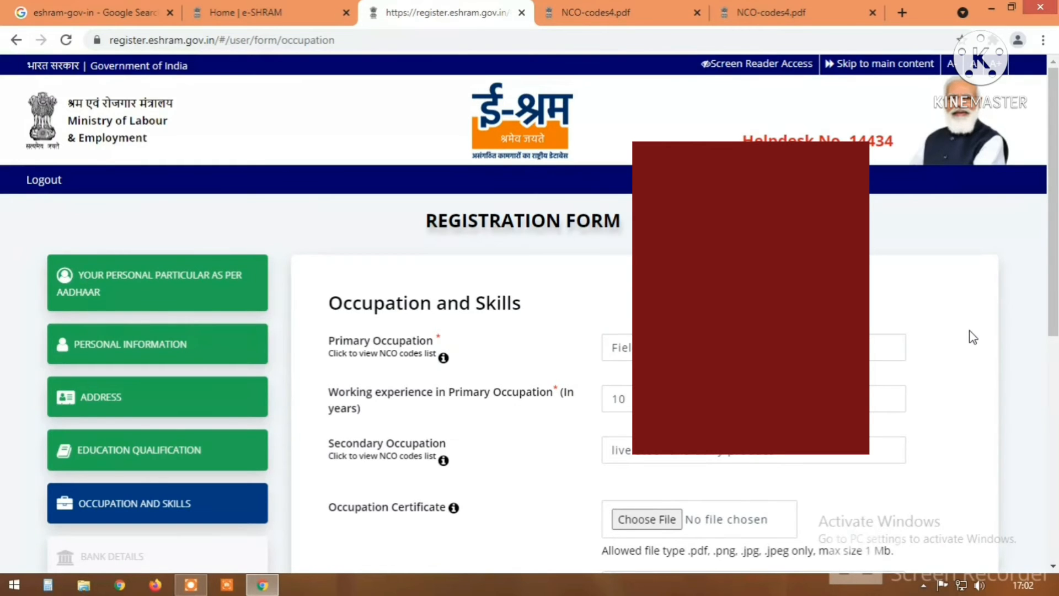
Step: Save the completed Occupation and Skills section and continue to the bank account details
{"action": "scroll", "coordinate": [972, 337], "scroll_direction": "down", "scroll_amount": 8}
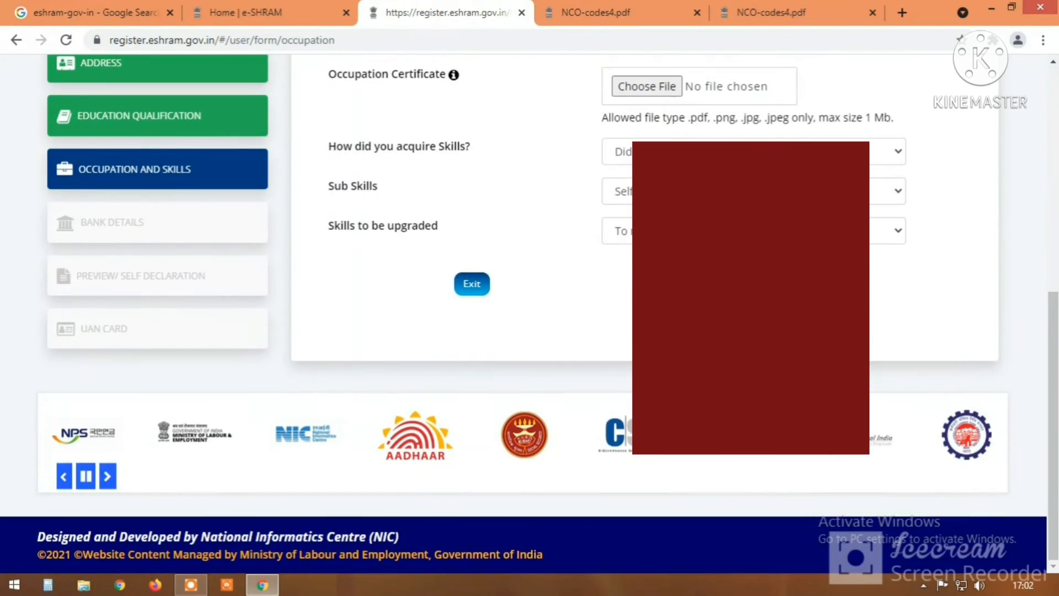
{"action": "left_click", "coordinate": [783, 284]}
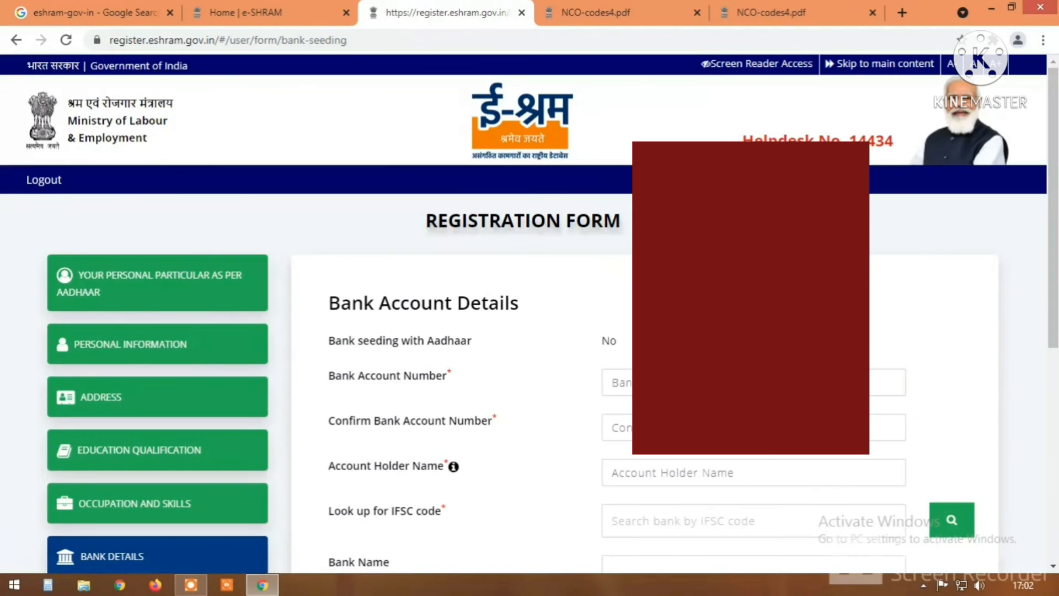
{"action": "scroll", "coordinate": [783, 284], "scroll_direction": "down", "scroll_amount": 2}
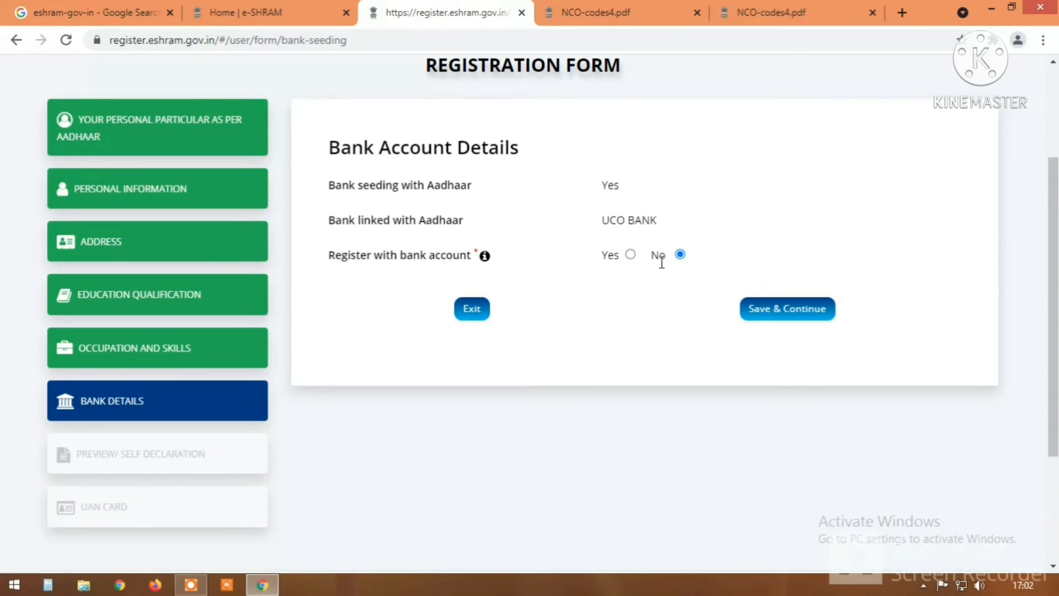
Step: Compare both choices for registering with a bank account, settle on No and save the bank details
{"action": "left_click", "coordinate": [631, 256]}
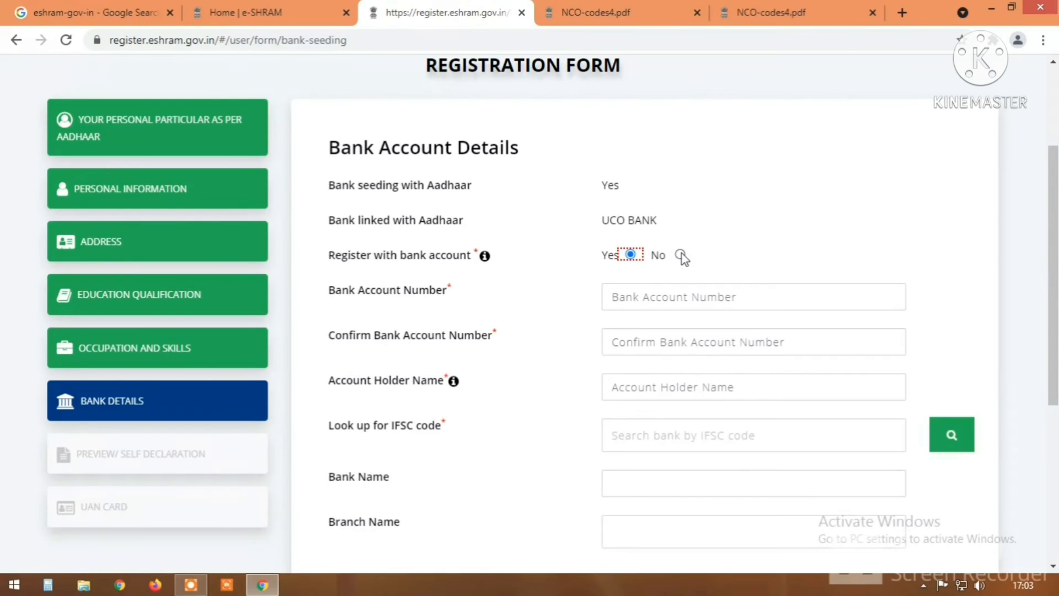
{"action": "scroll", "coordinate": [682, 253], "scroll_direction": "down", "scroll_amount": 2}
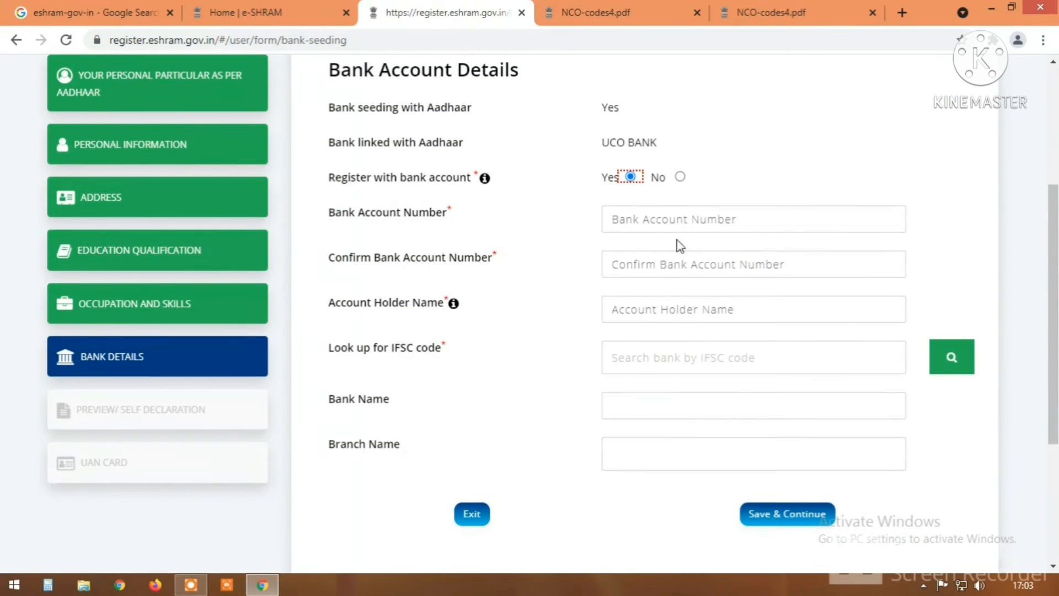
{"action": "left_click", "coordinate": [681, 178]}
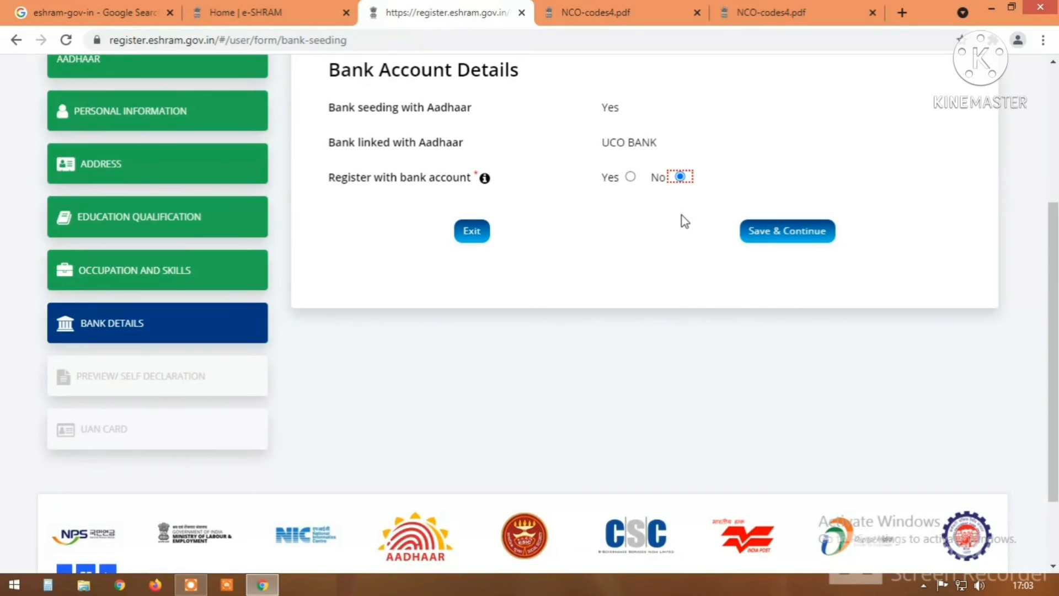
{"action": "left_click", "coordinate": [630, 177]}
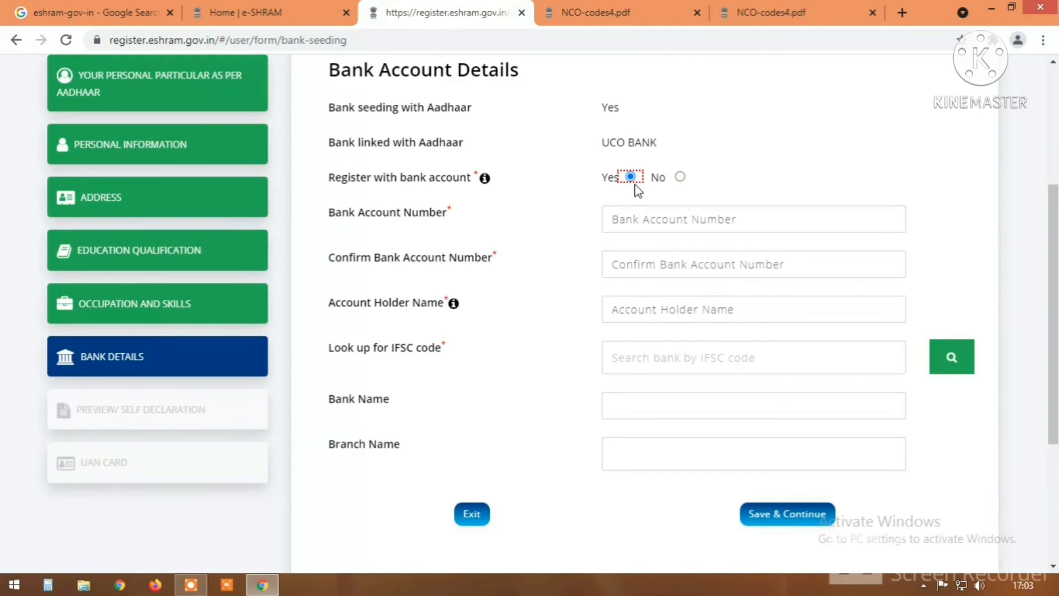
{"action": "left_click", "coordinate": [681, 176]}
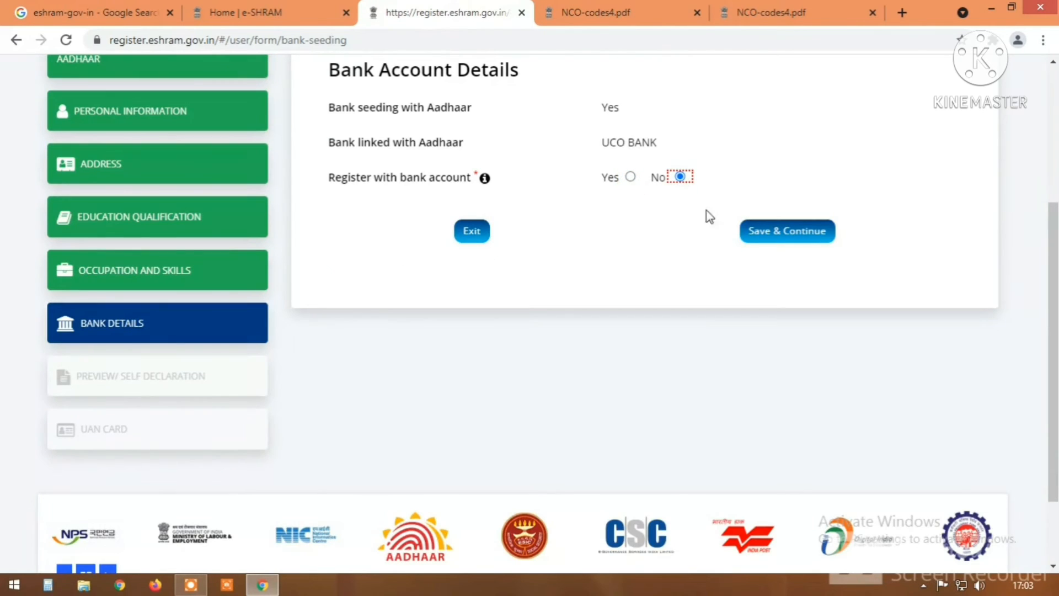
{"action": "left_click", "coordinate": [768, 235]}
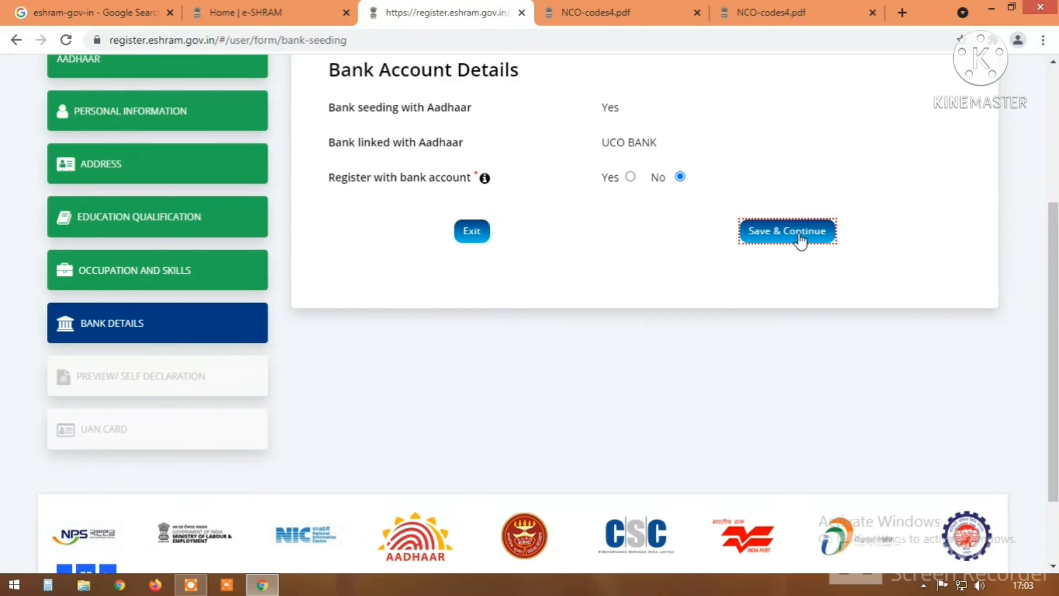
{"action": "left_click_drag", "start_coordinate": [1054, 380], "coordinate": [1056, 235]}
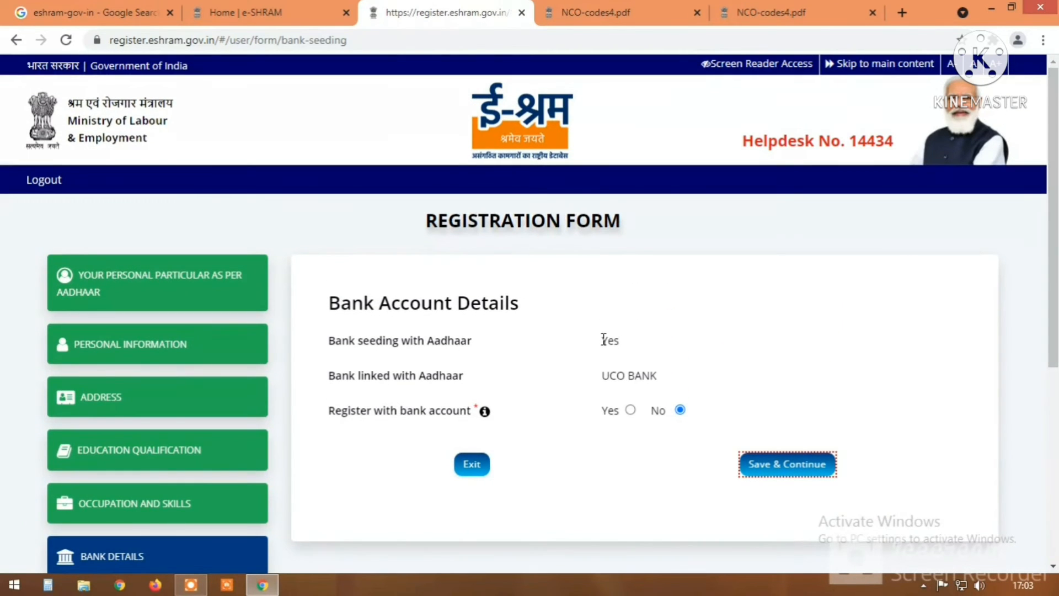
{"action": "scroll", "coordinate": [604, 339], "scroll_direction": "down", "scroll_amount": 6}
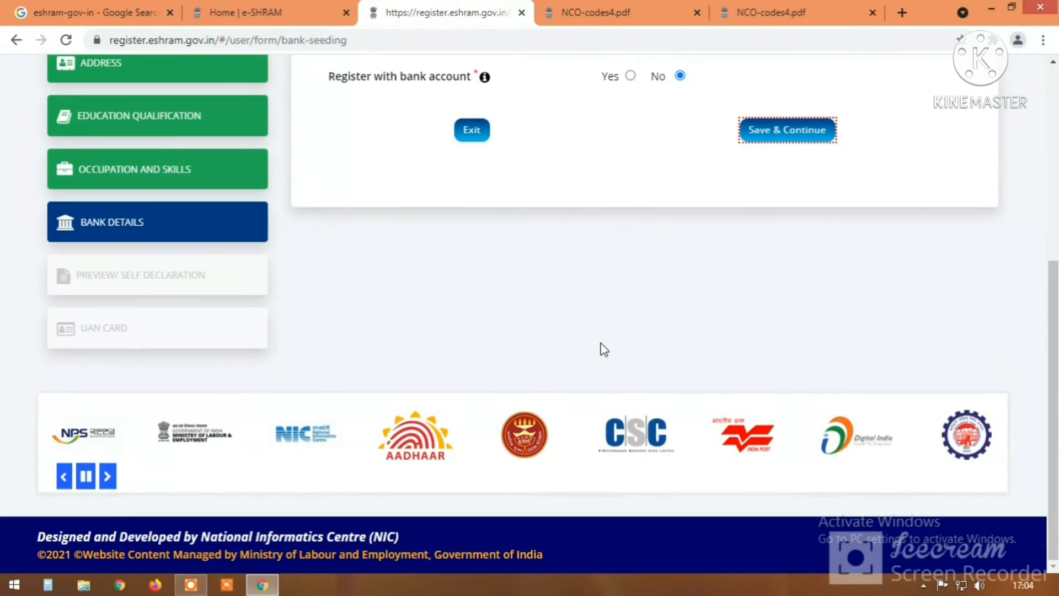
{"action": "scroll", "coordinate": [604, 350], "scroll_direction": "up", "scroll_amount": 6}
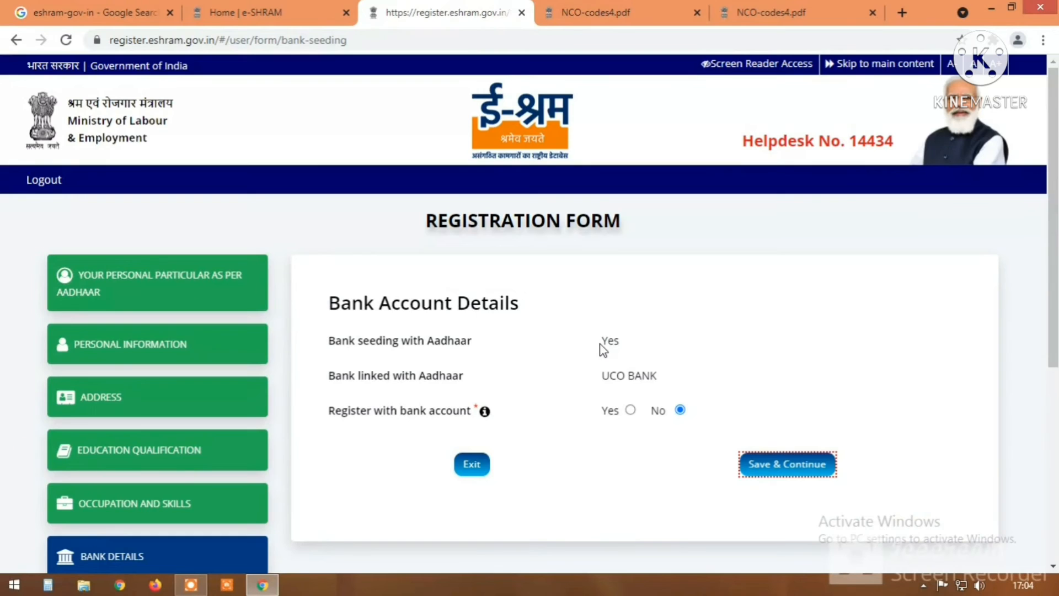
{"action": "scroll", "coordinate": [603, 350], "scroll_direction": "down", "scroll_amount": 4}
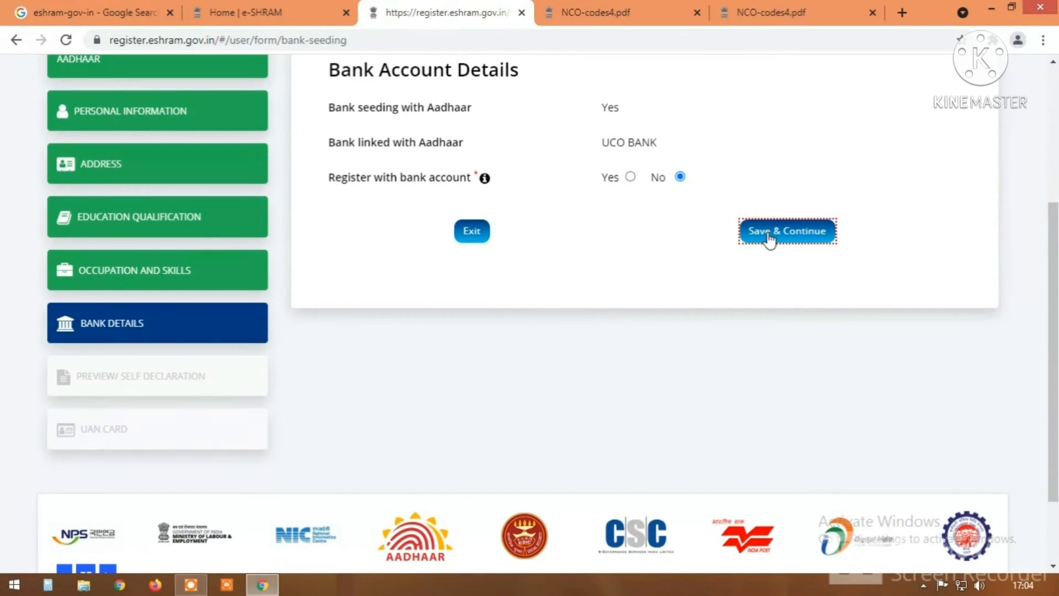
{"action": "scroll", "coordinate": [580, 374], "scroll_direction": "up", "scroll_amount": 4}
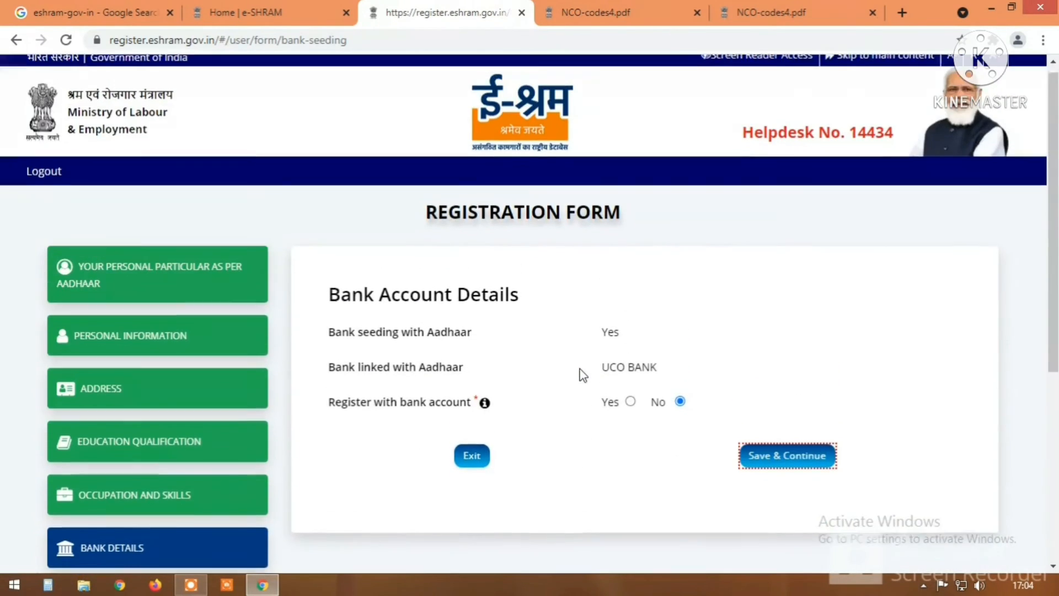
{"action": "scroll", "coordinate": [580, 374], "scroll_direction": "down", "scroll_amount": 3}
{"action": "scroll", "coordinate": [583, 375], "scroll_direction": "up", "scroll_amount": 3}
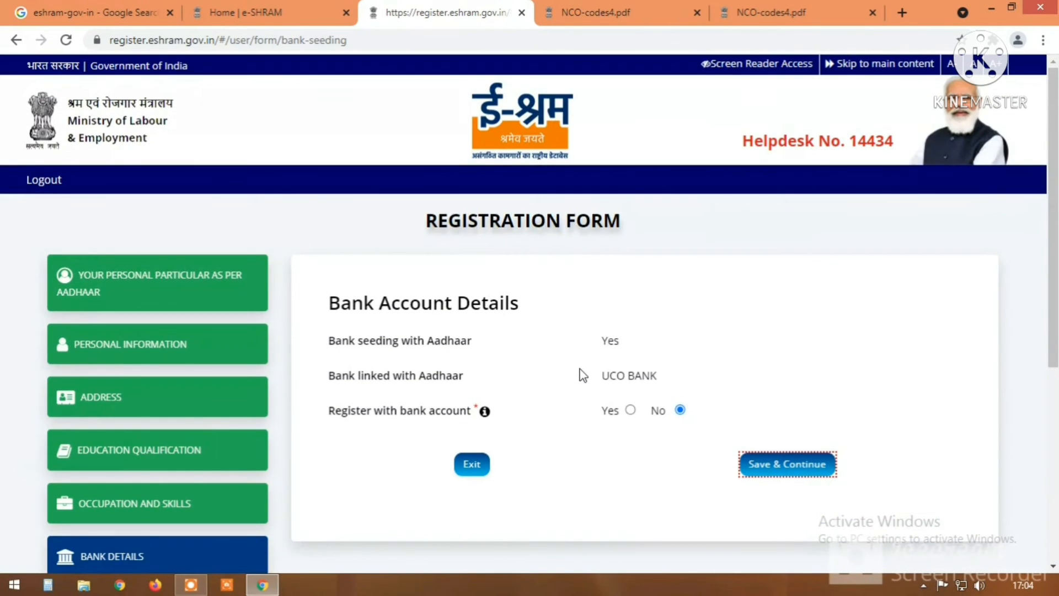
Step: Set Register with bank account to Yes and look over the account number, holder name and IFSC code fields
{"action": "left_click", "coordinate": [632, 411]}
{"action": "scroll", "coordinate": [633, 415], "scroll_direction": "down", "scroll_amount": 3}
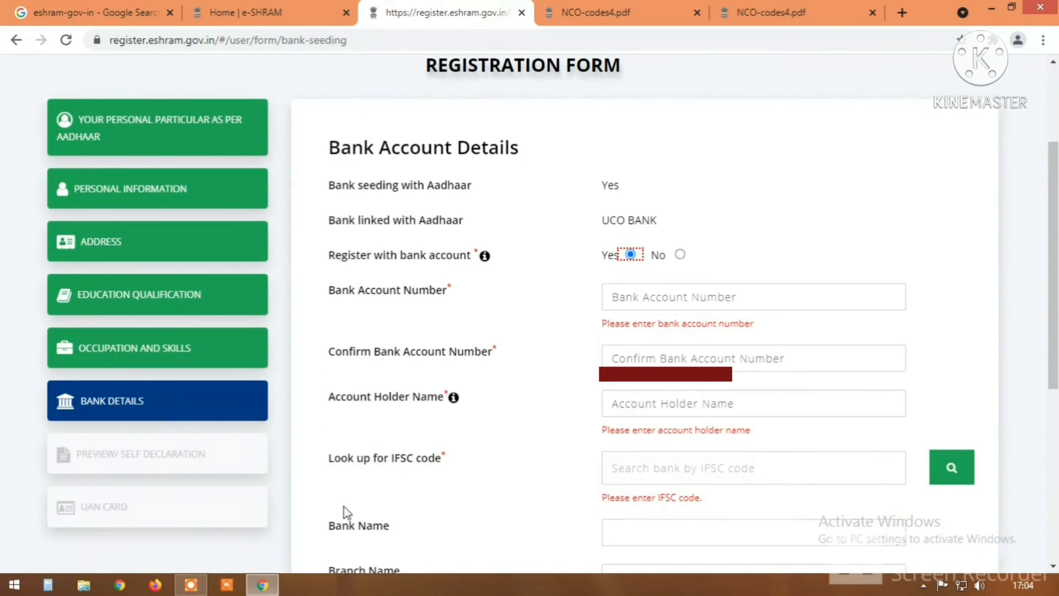
{"action": "left_click", "coordinate": [191, 585]}
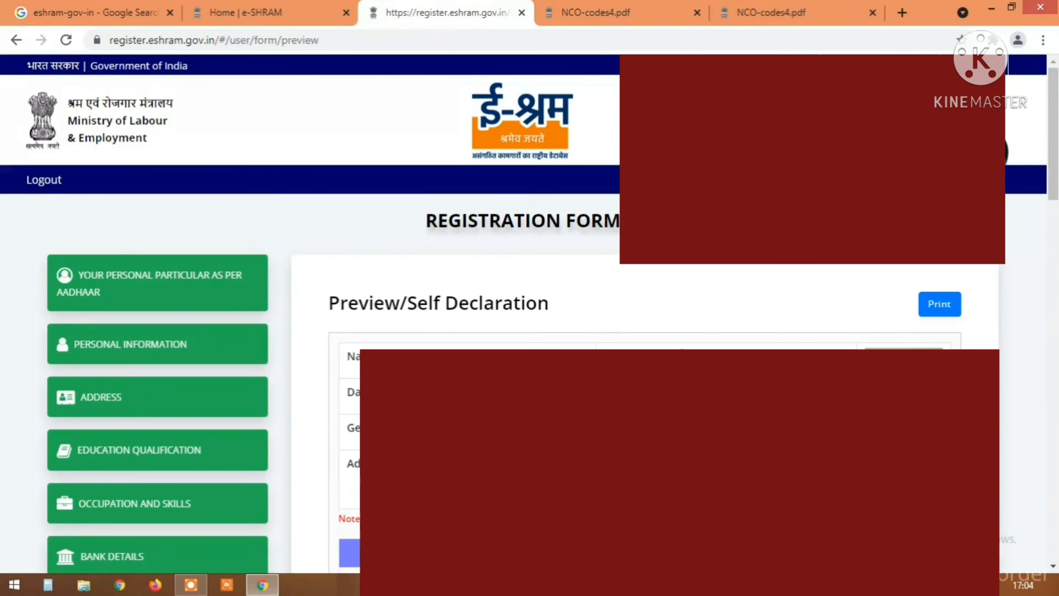
Step: Accept the self-declaration undertaking below the registration preview and submit the form
{"action": "scroll", "coordinate": [529, 331], "scroll_direction": "down", "scroll_amount": 5}
{"action": "scroll", "coordinate": [529, 315], "scroll_direction": "up", "scroll_amount": 6}
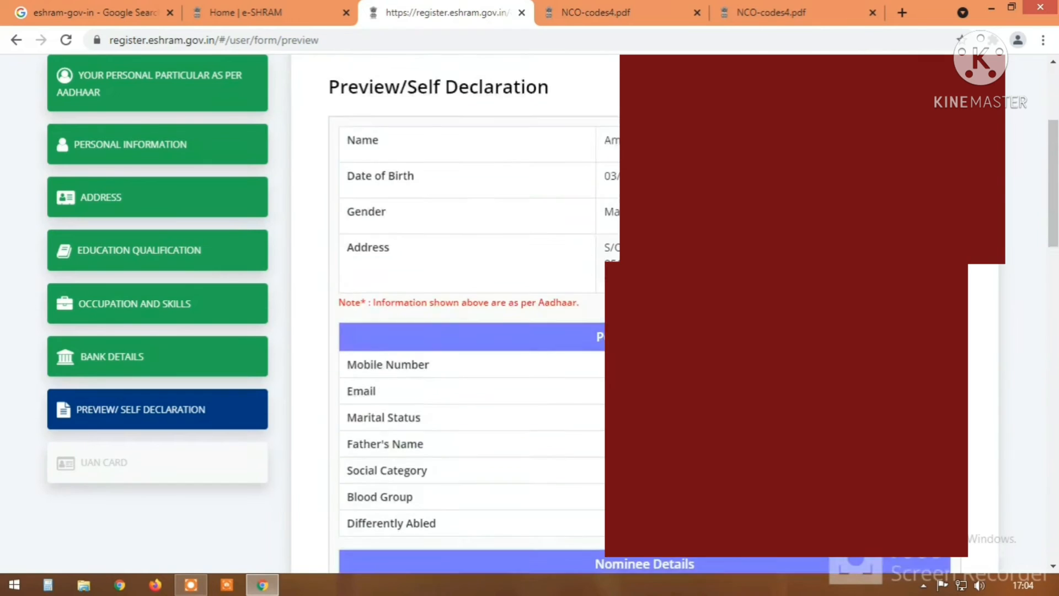
{"action": "scroll", "coordinate": [530, 314], "scroll_direction": "down", "scroll_amount": 18}
{"action": "scroll", "coordinate": [792, 335], "scroll_direction": "down", "scroll_amount": 11}
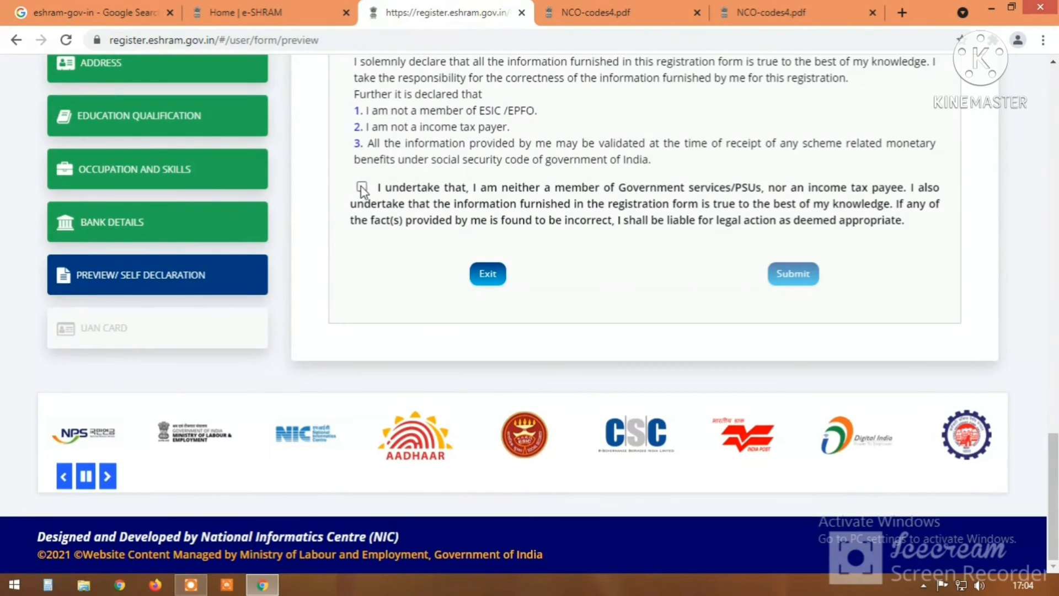
{"action": "left_click", "coordinate": [361, 186]}
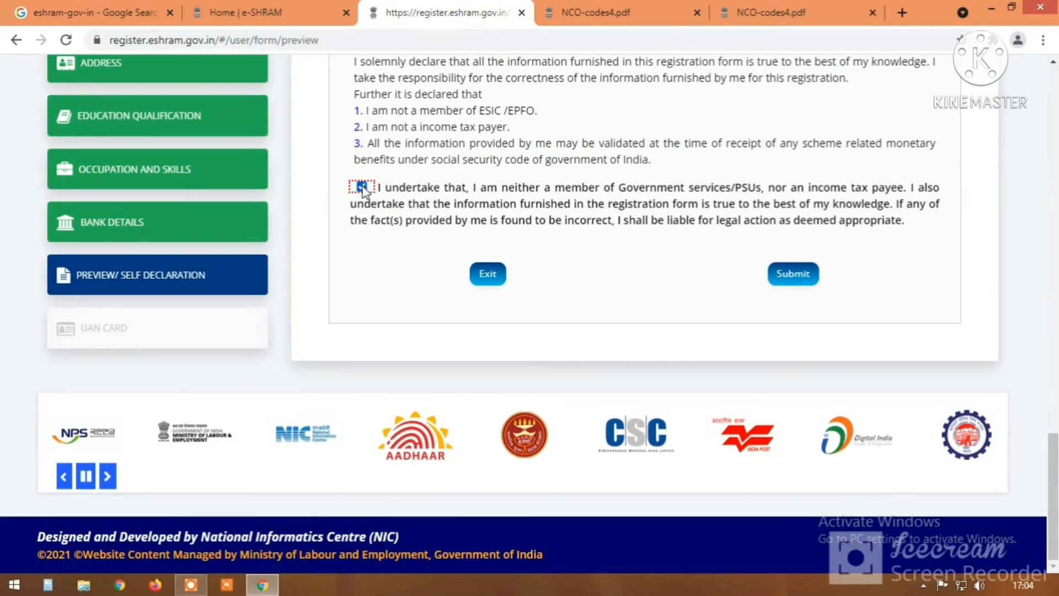
{"action": "left_click", "coordinate": [800, 283]}
Step: Review the personal, nominee, address, qualification, occupation and bank details in the preview, and submit the form again
{"action": "scroll", "coordinate": [777, 329], "scroll_direction": "up", "scroll_amount": 15}
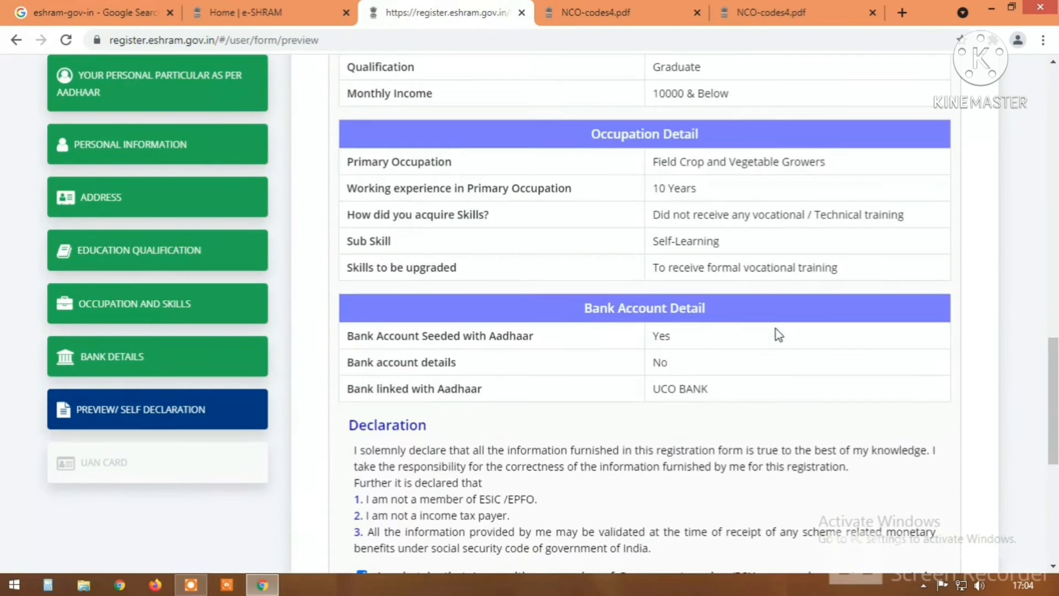
{"action": "scroll", "coordinate": [698, 313], "scroll_direction": "up", "scroll_amount": 10}
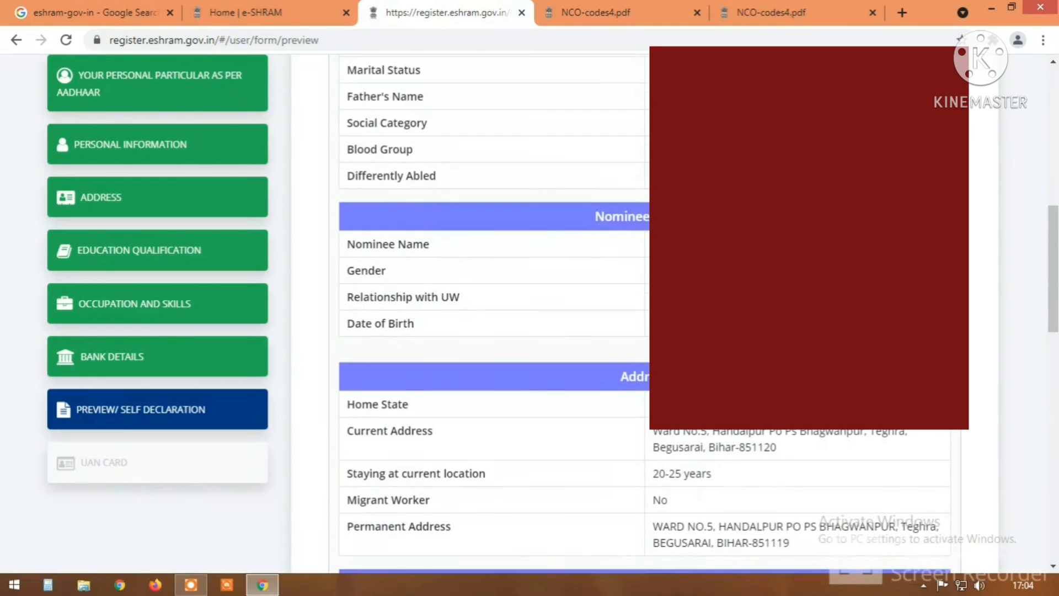
{"action": "scroll", "coordinate": [699, 313], "scroll_direction": "up", "scroll_amount": 5}
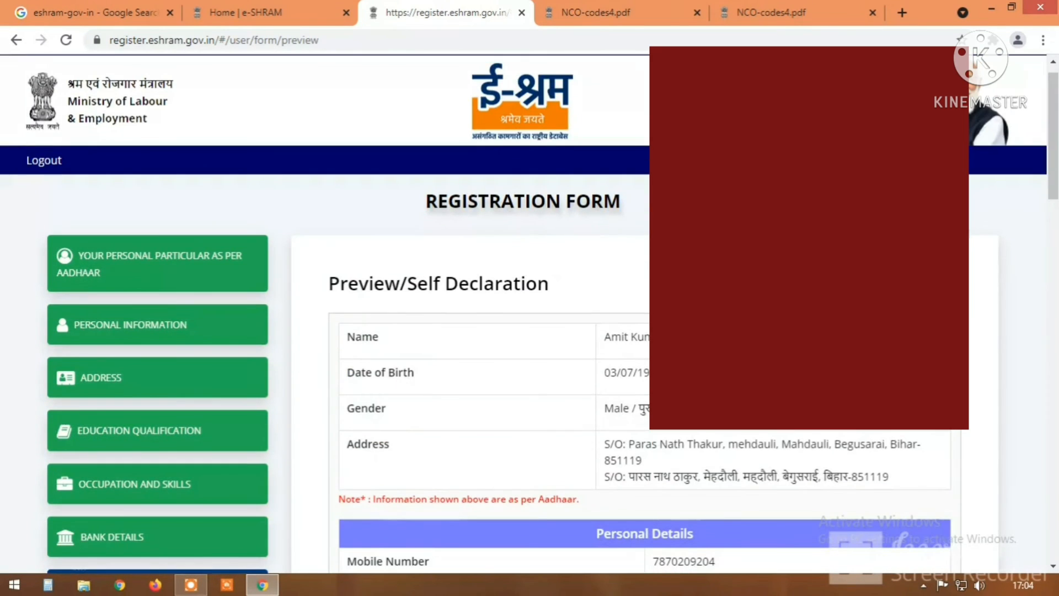
{"action": "scroll", "coordinate": [773, 331], "scroll_direction": "down", "scroll_amount": 15}
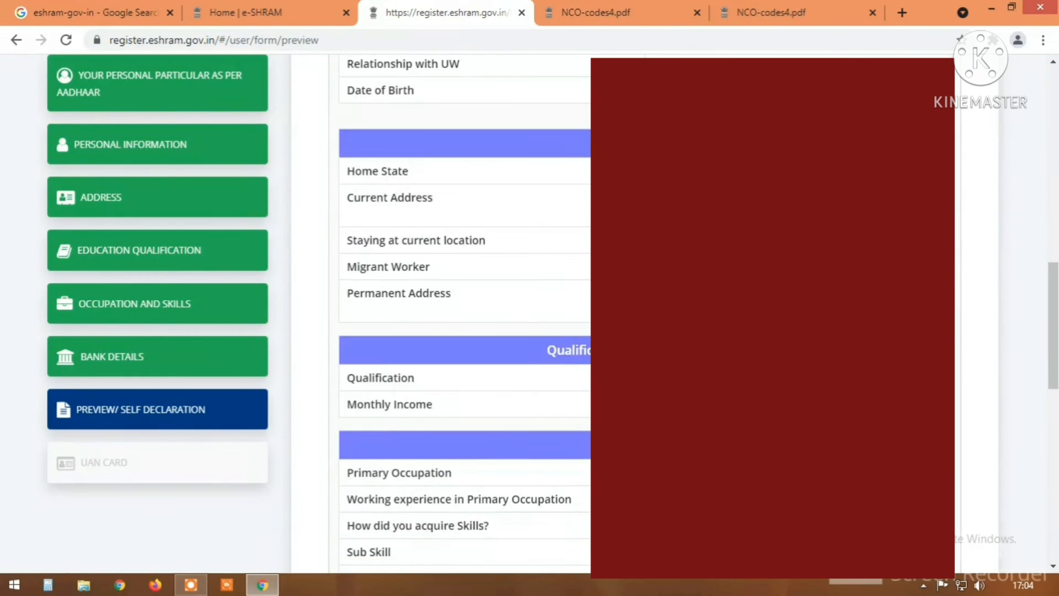
{"action": "scroll", "coordinate": [773, 331], "scroll_direction": "down", "scroll_amount": 10}
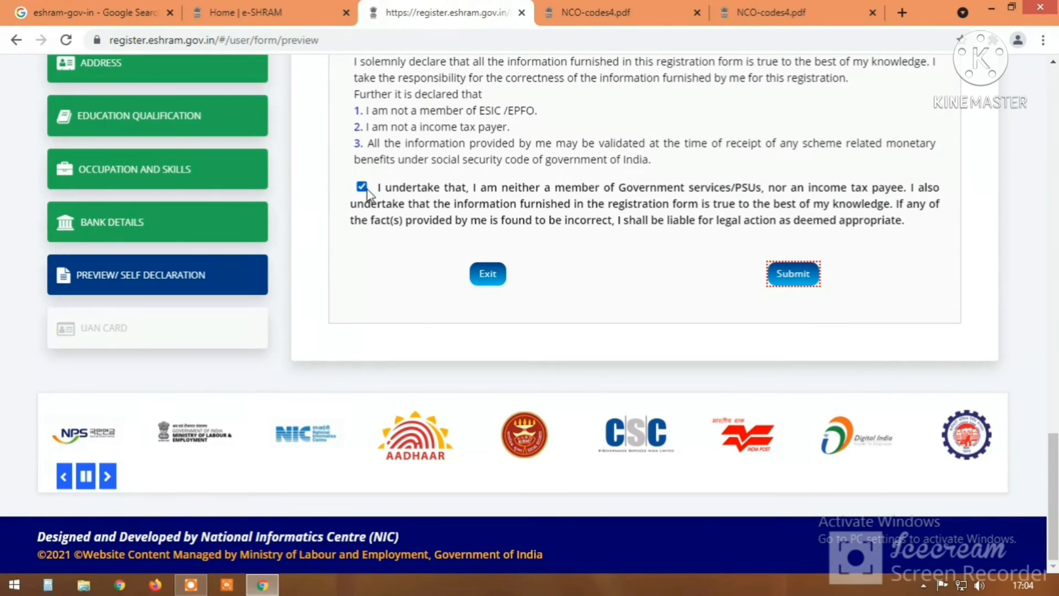
{"action": "left_click", "coordinate": [797, 274]}
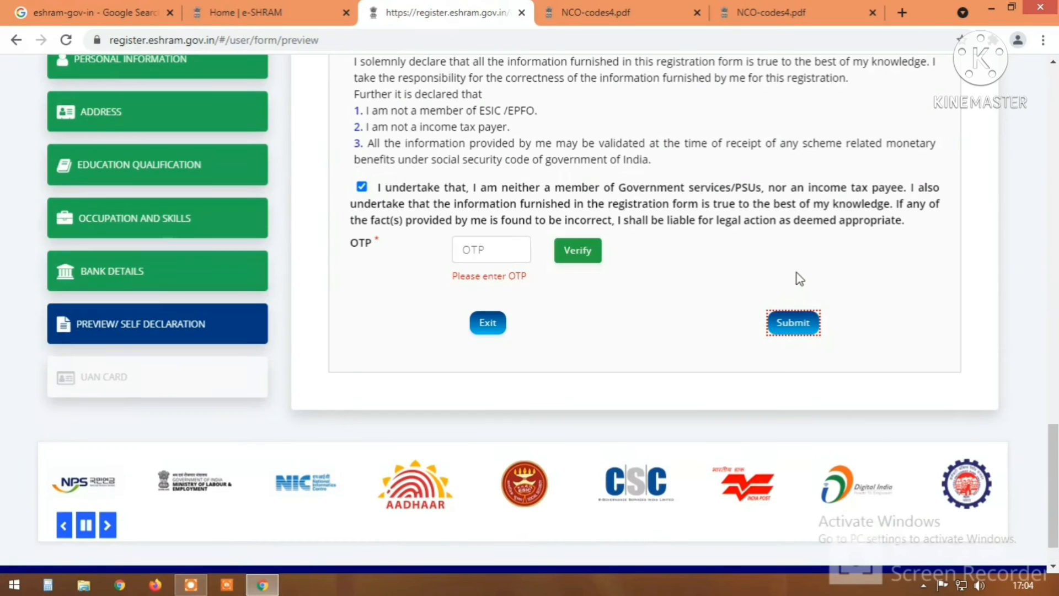
{"action": "left_click", "coordinate": [501, 252]}
{"action": "left_click", "coordinate": [466, 250]}
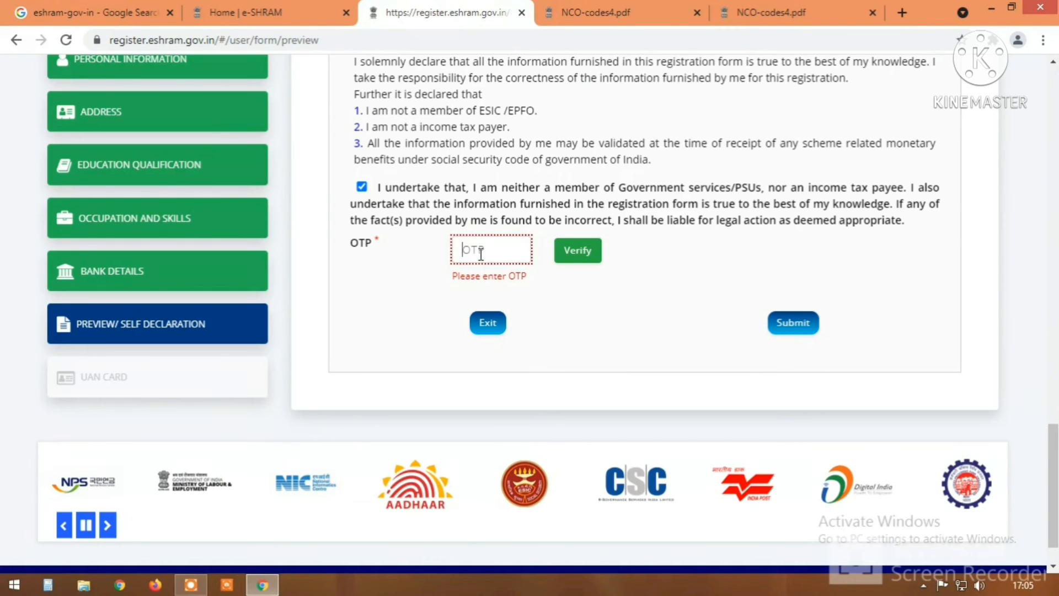
{"action": "left_click", "coordinate": [190, 586]}
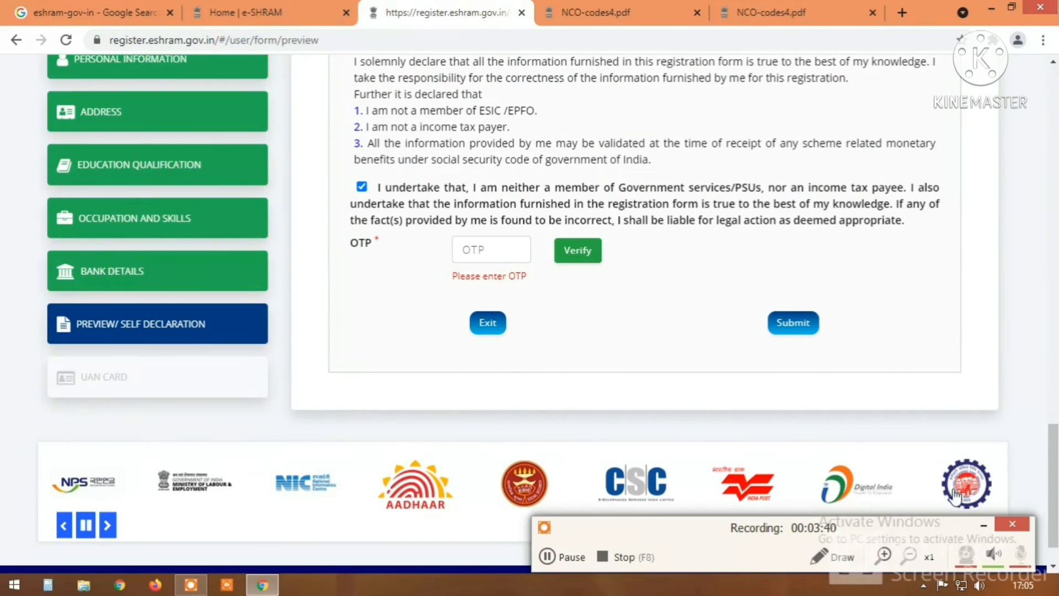
{"action": "left_click", "coordinate": [982, 524]}
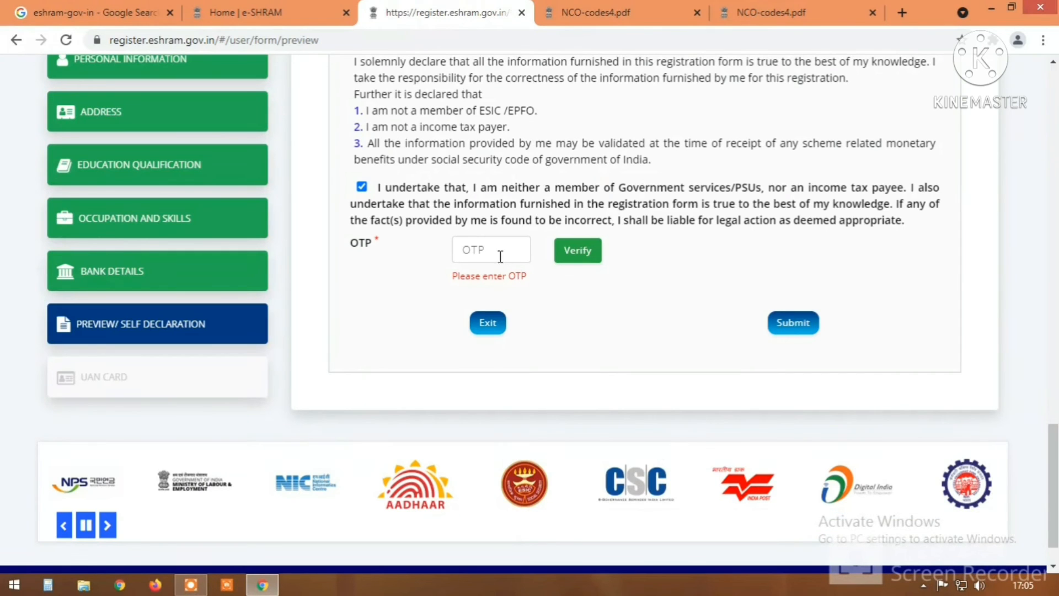
Step: Try to verify the mobile number by entering the OTP, and submit the registration
{"action": "left_click", "coordinate": [483, 246]}
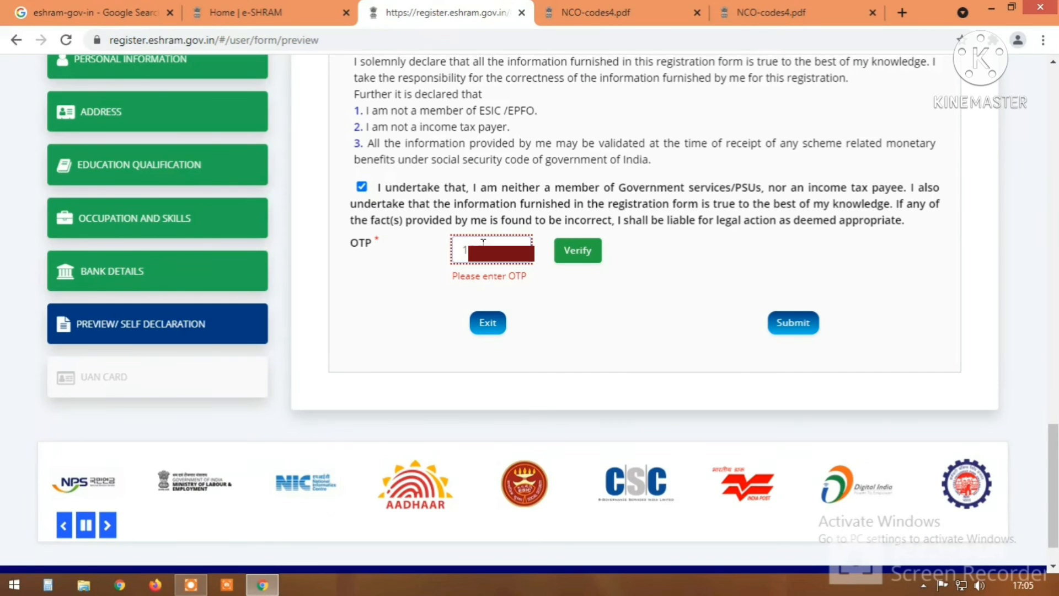
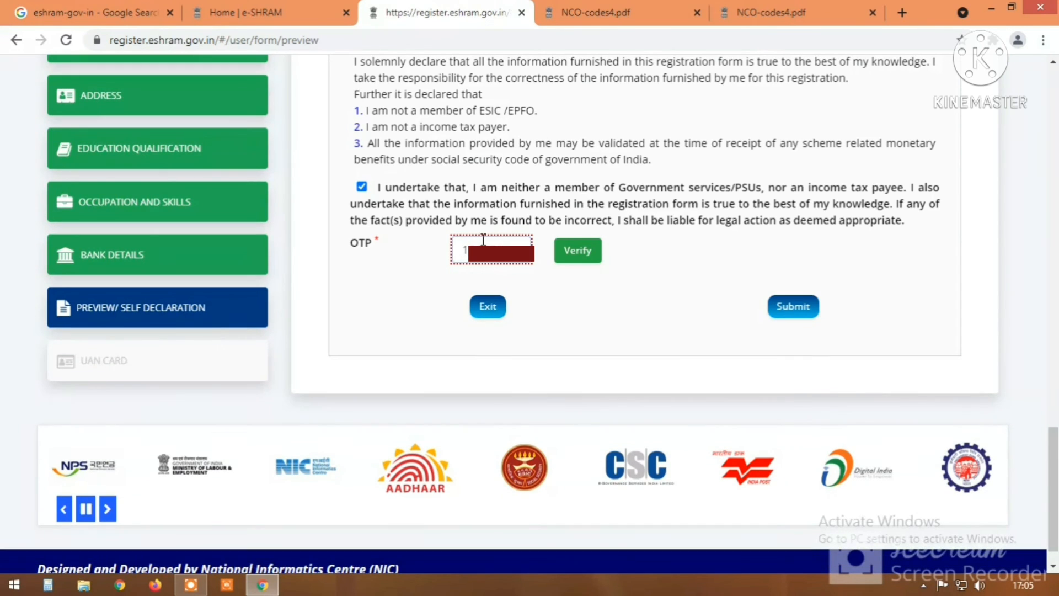
{"action": "left_click", "coordinate": [576, 258]}
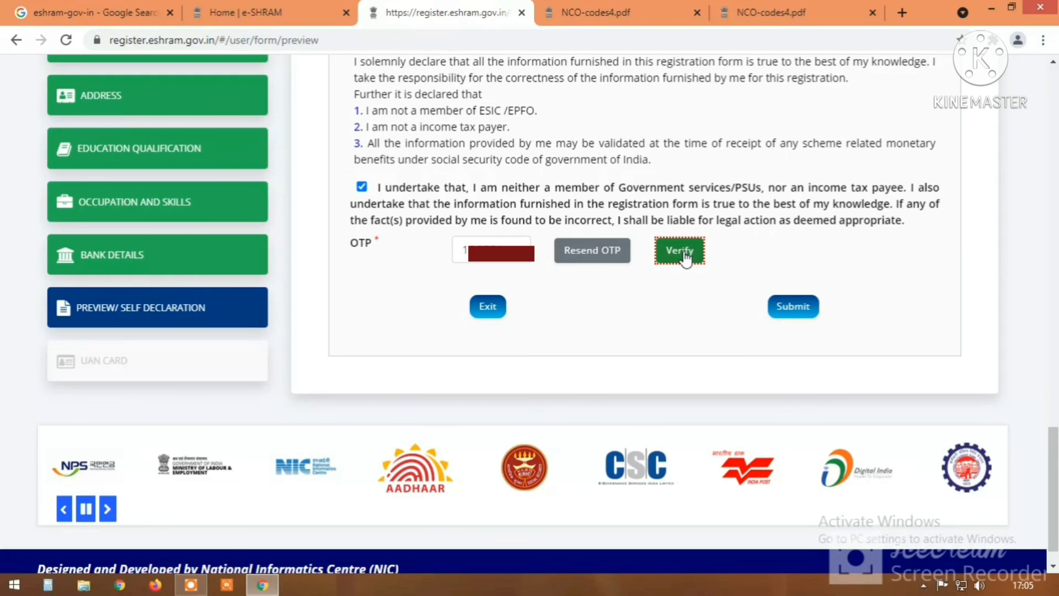
{"action": "left_click", "coordinate": [781, 305]}
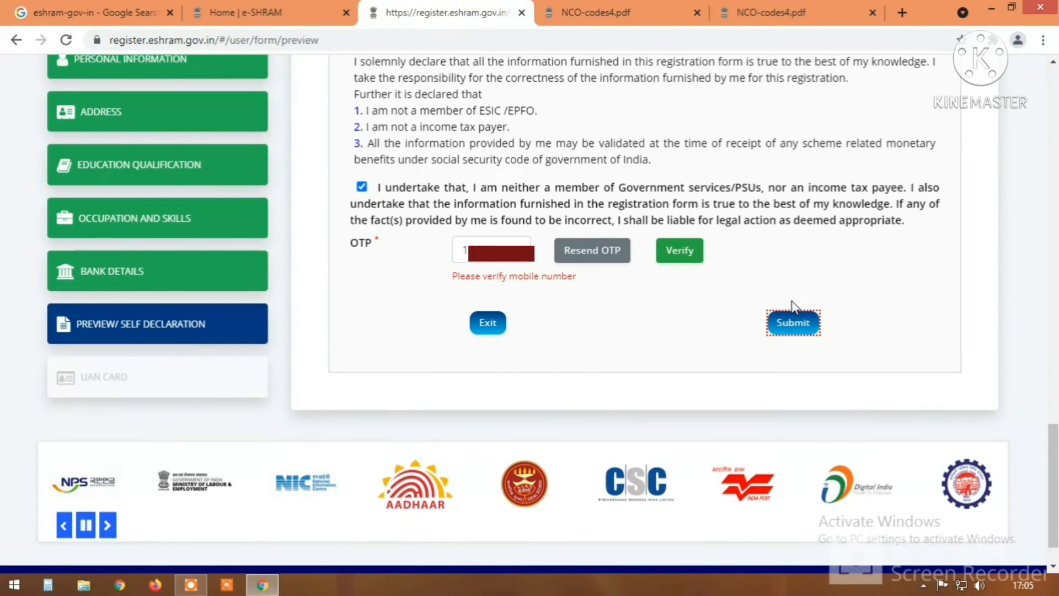
Step: Replace the entered OTP with the new verification code, verify it, and submit the registration
{"action": "left_click", "coordinate": [522, 243]}
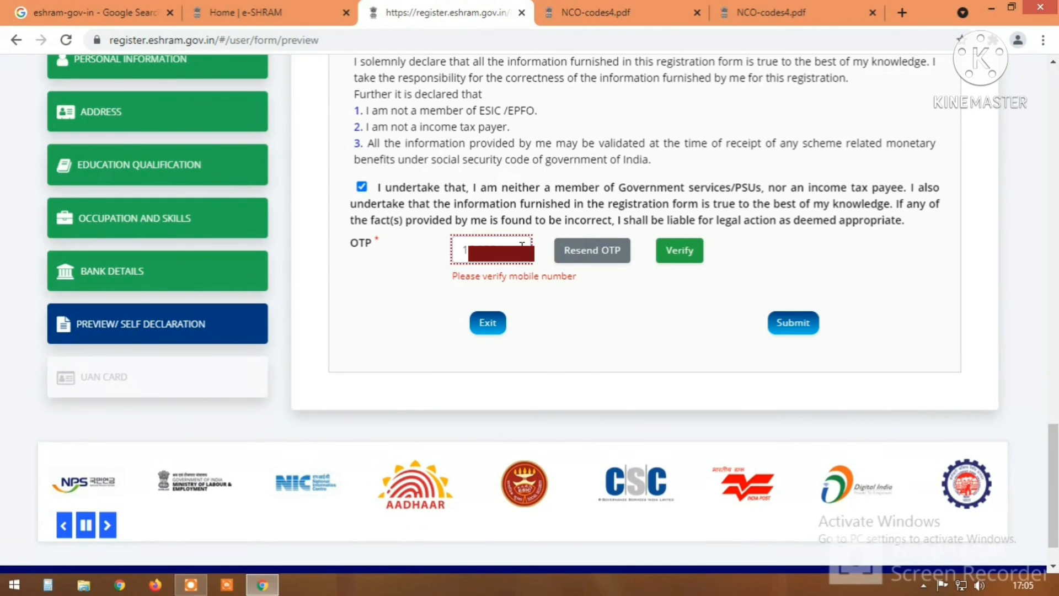
{"action": "key", "text": "BackSpace"}
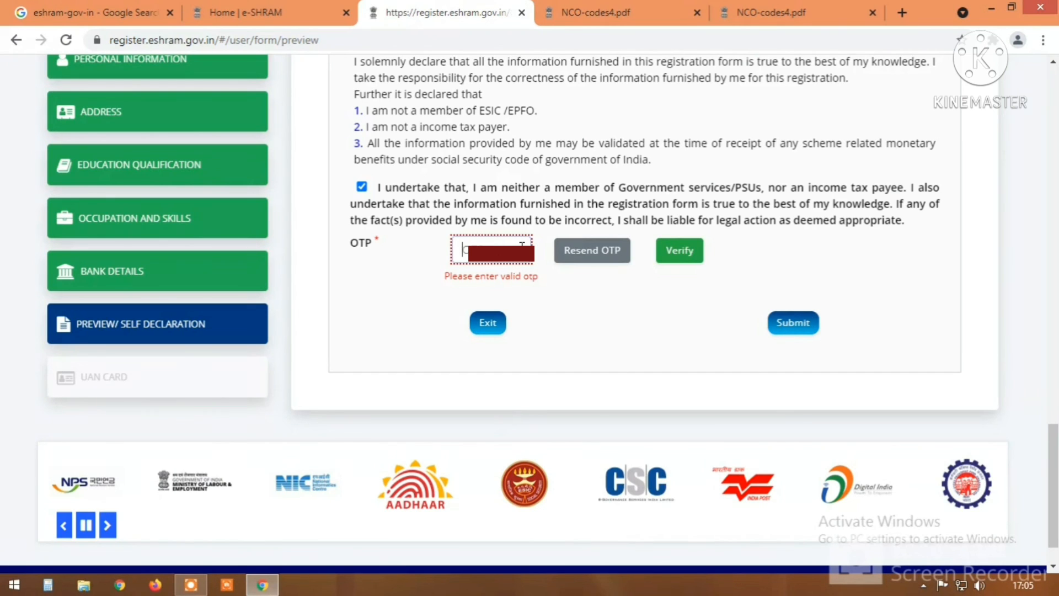
{"action": "type", "text": "5"}
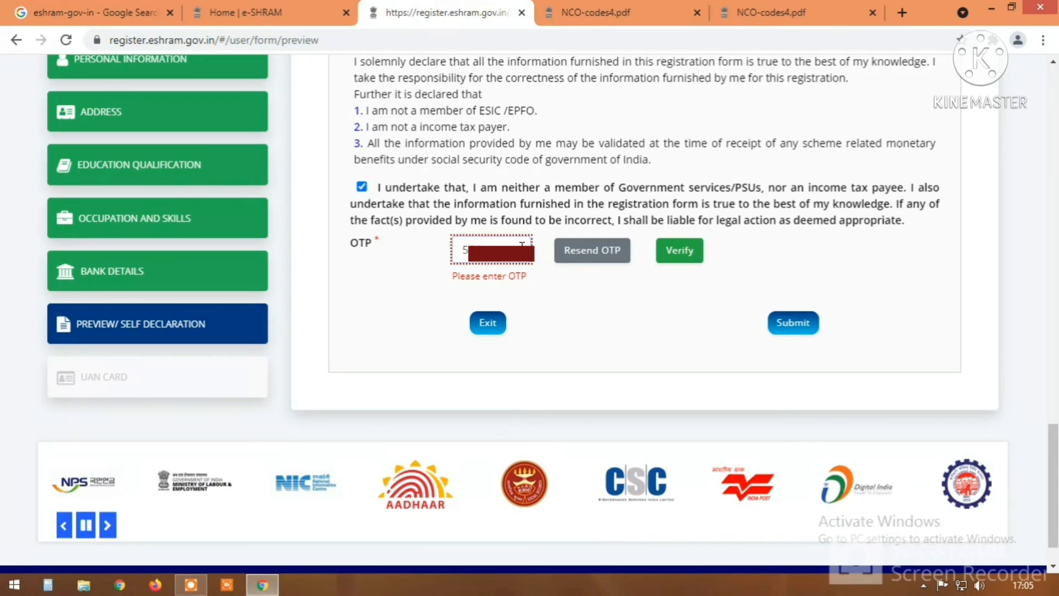
{"action": "type", "text": "***"}
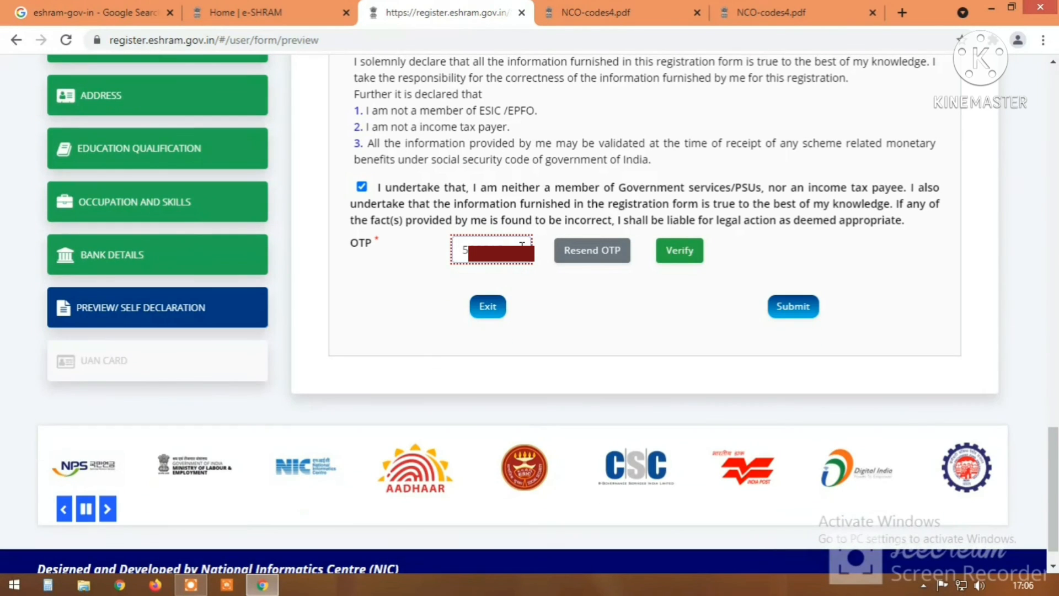
{"action": "left_click", "coordinate": [687, 255]}
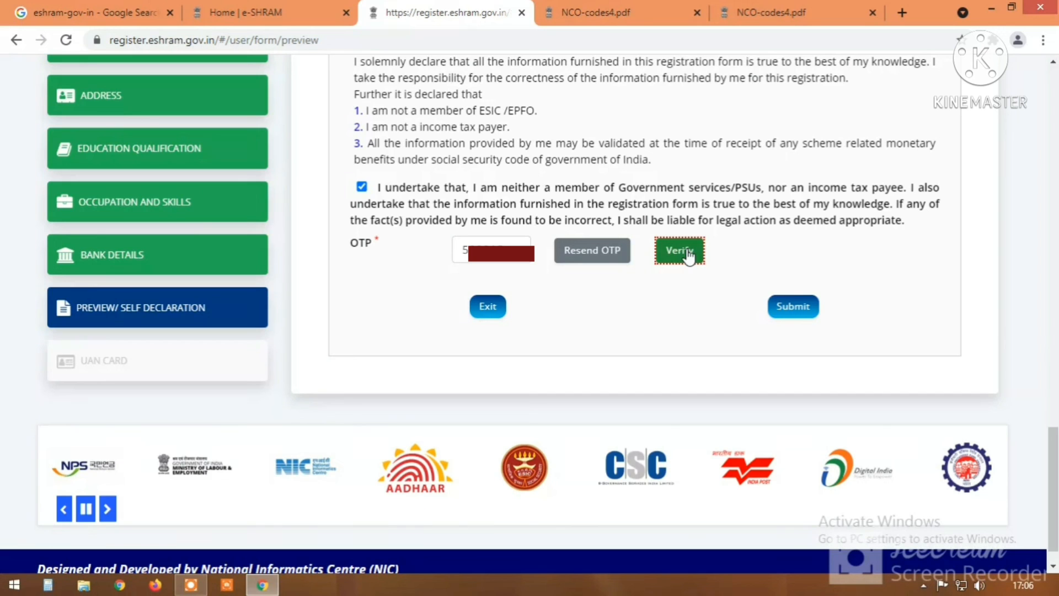
{"action": "scroll", "coordinate": [786, 319], "scroll_direction": "up", "scroll_amount": 5}
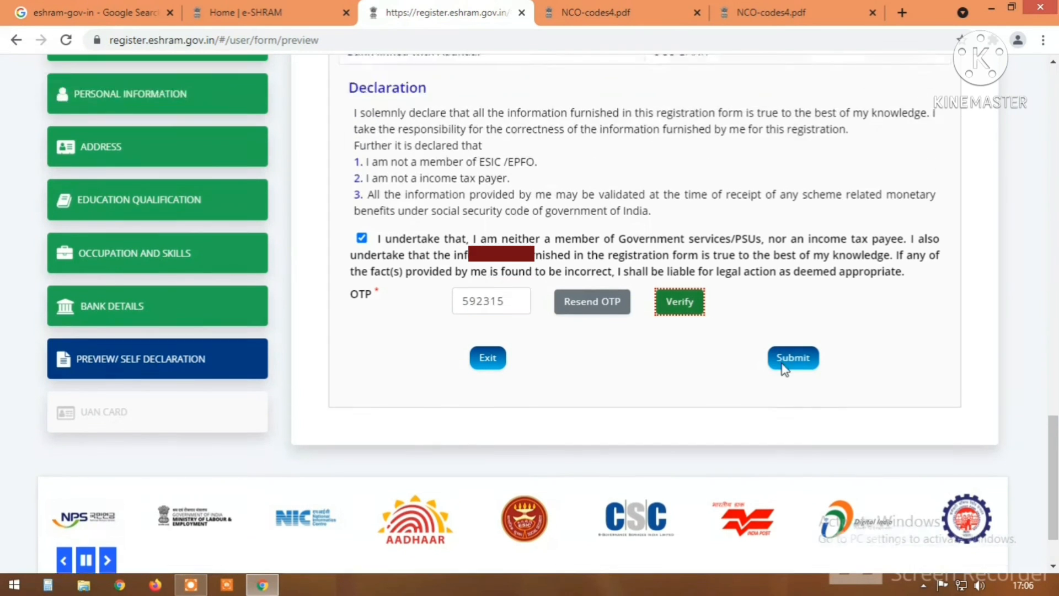
{"action": "scroll", "coordinate": [779, 367], "scroll_direction": "down", "scroll_amount": 6}
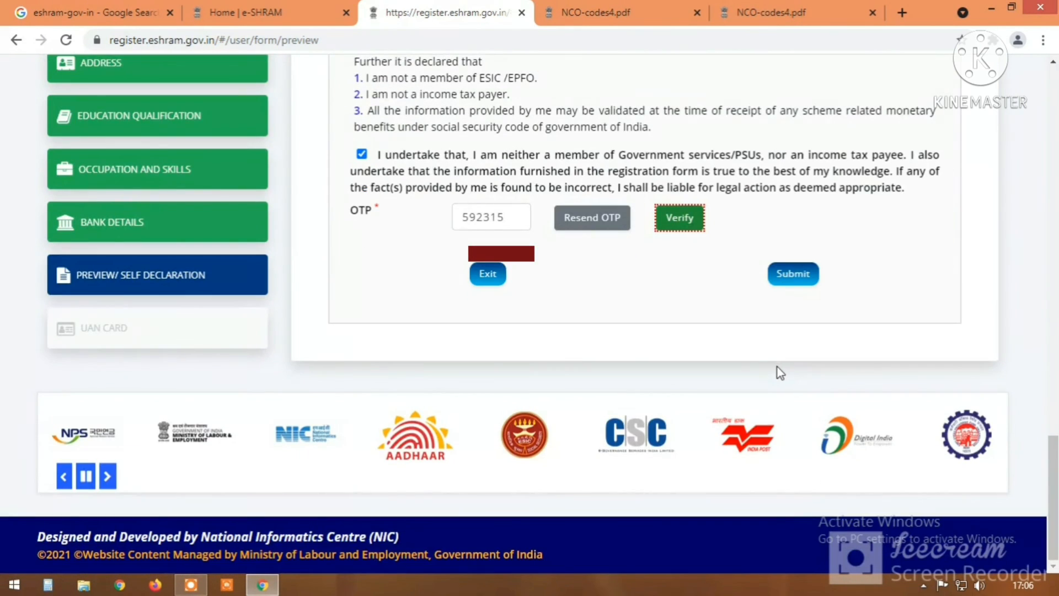
{"action": "left_click", "coordinate": [792, 272]}
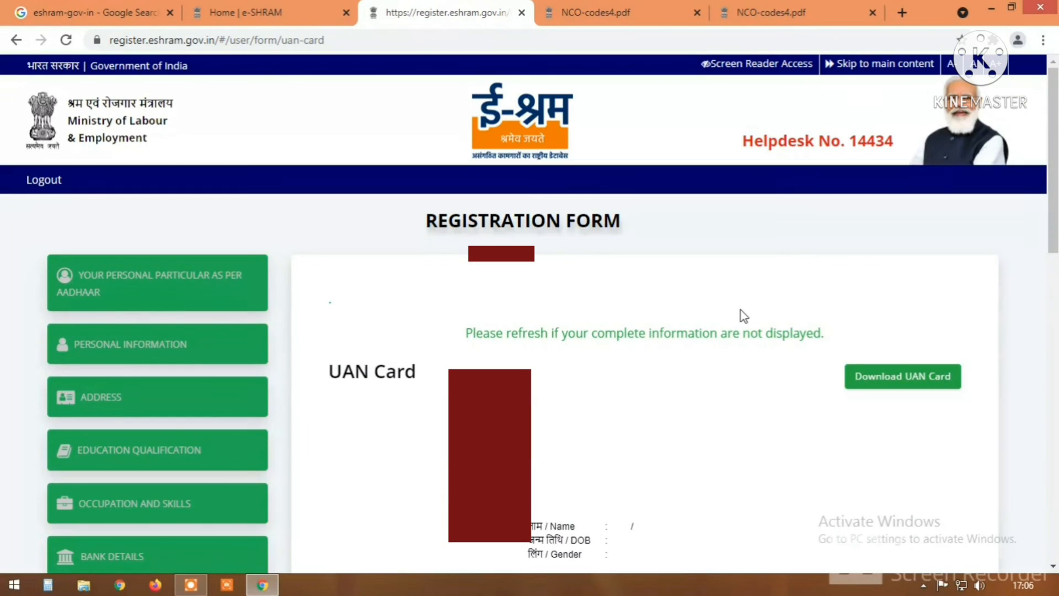
Step: Examine the front and back of the generated UAN card and the download and completion options on its page
{"action": "scroll", "coordinate": [740, 310], "scroll_direction": "down", "scroll_amount": 3}
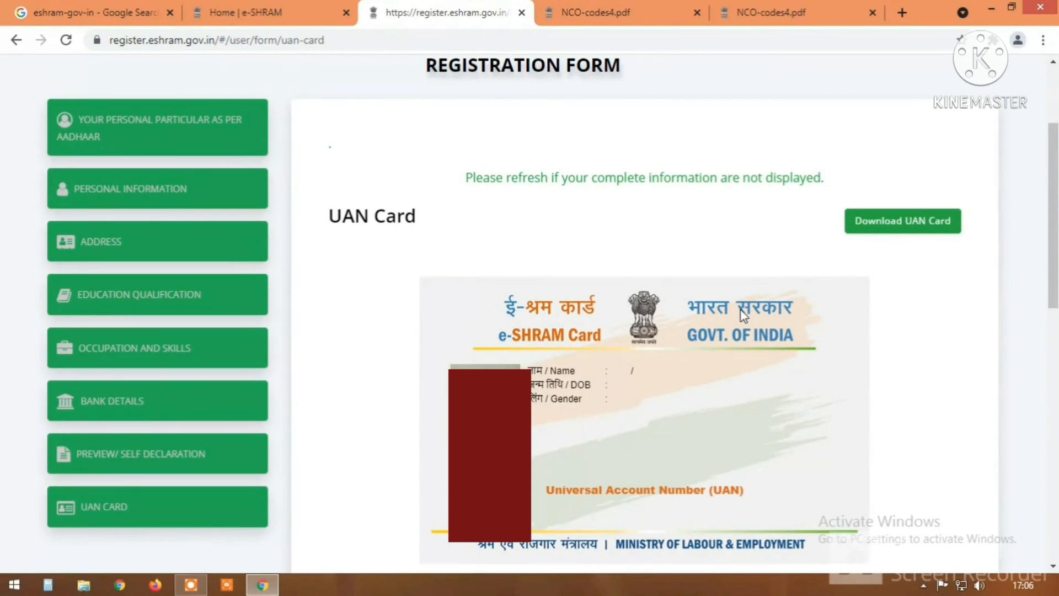
{"action": "scroll", "coordinate": [728, 320], "scroll_direction": "down", "scroll_amount": 1}
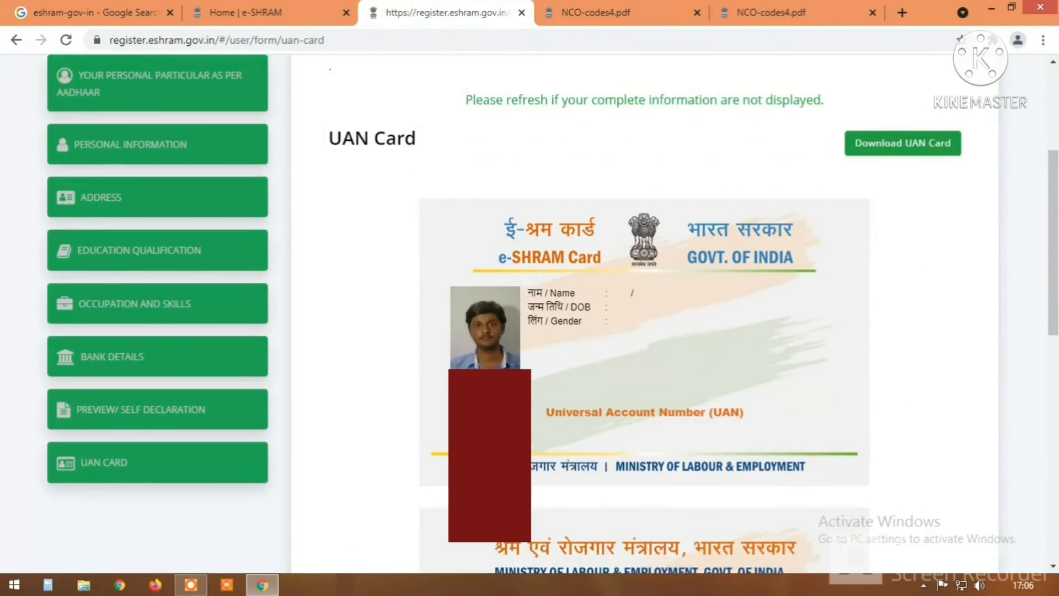
{"action": "scroll", "coordinate": [728, 319], "scroll_direction": "up", "scroll_amount": 3}
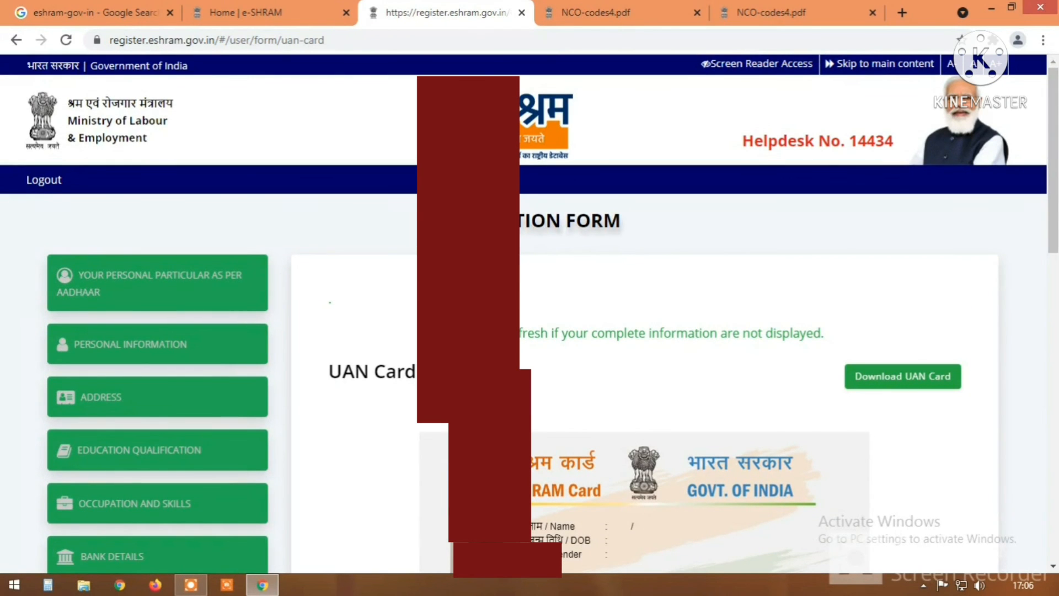
{"action": "scroll", "coordinate": [609, 417], "scroll_direction": "down", "scroll_amount": 3}
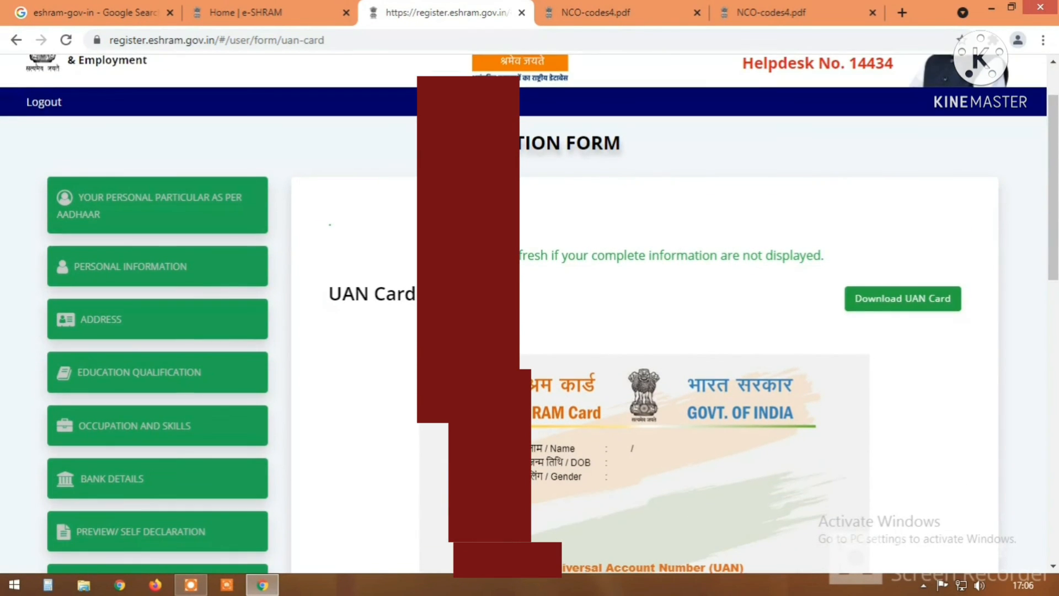
{"action": "scroll", "coordinate": [608, 417], "scroll_direction": "down", "scroll_amount": 4}
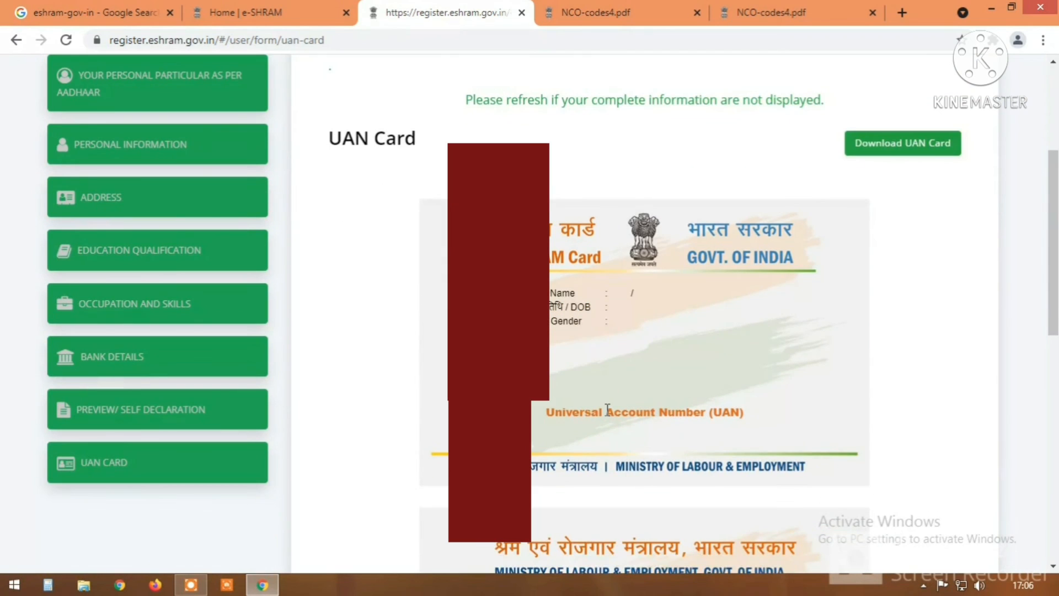
{"action": "scroll", "coordinate": [608, 416], "scroll_direction": "down", "scroll_amount": 5}
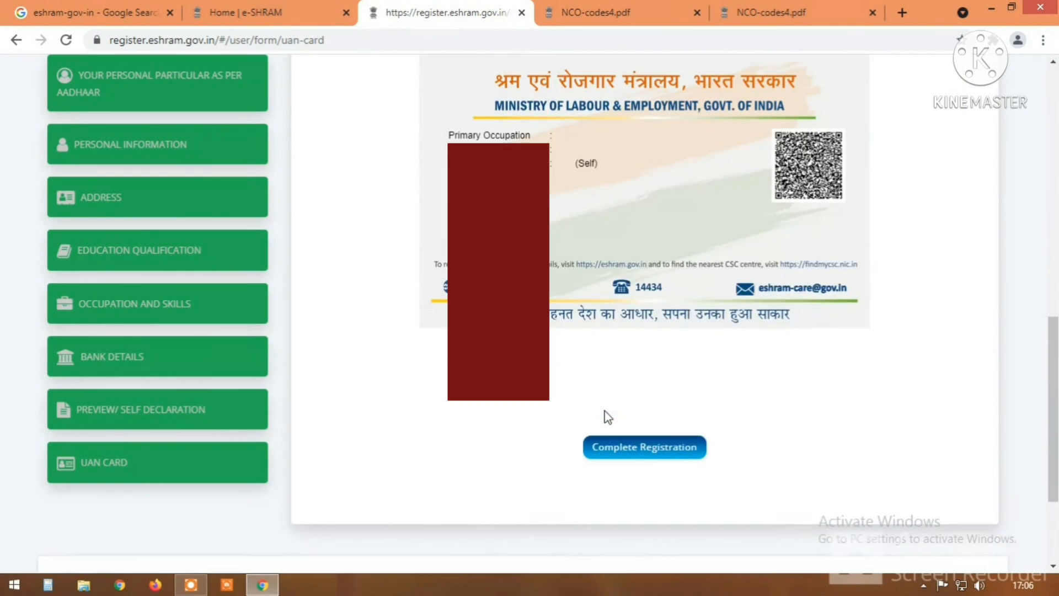
{"action": "scroll", "coordinate": [608, 416], "scroll_direction": "up", "scroll_amount": 3}
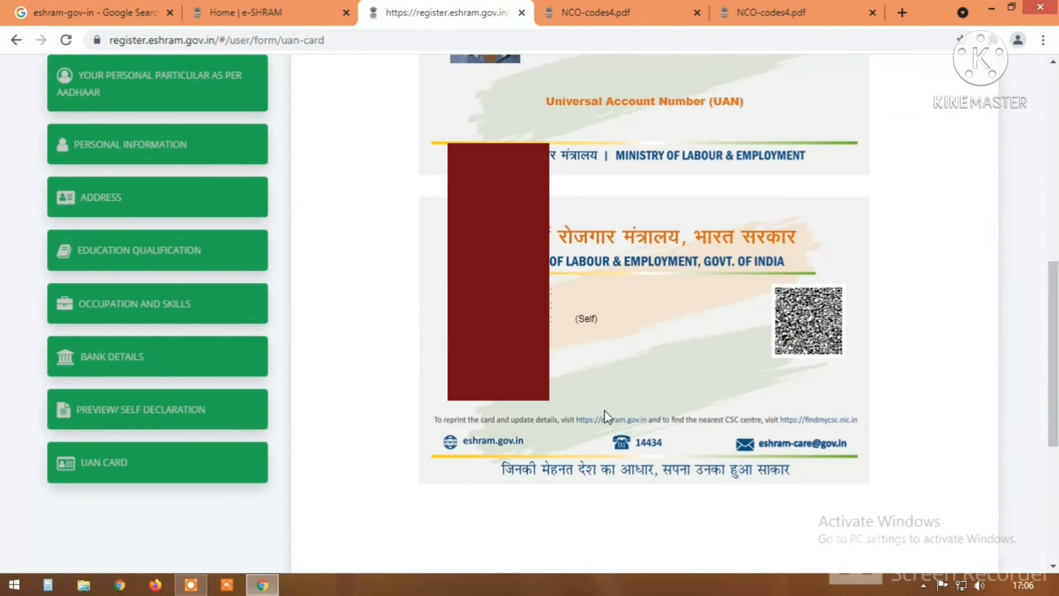
{"action": "scroll", "coordinate": [607, 417], "scroll_direction": "up", "scroll_amount": 8}
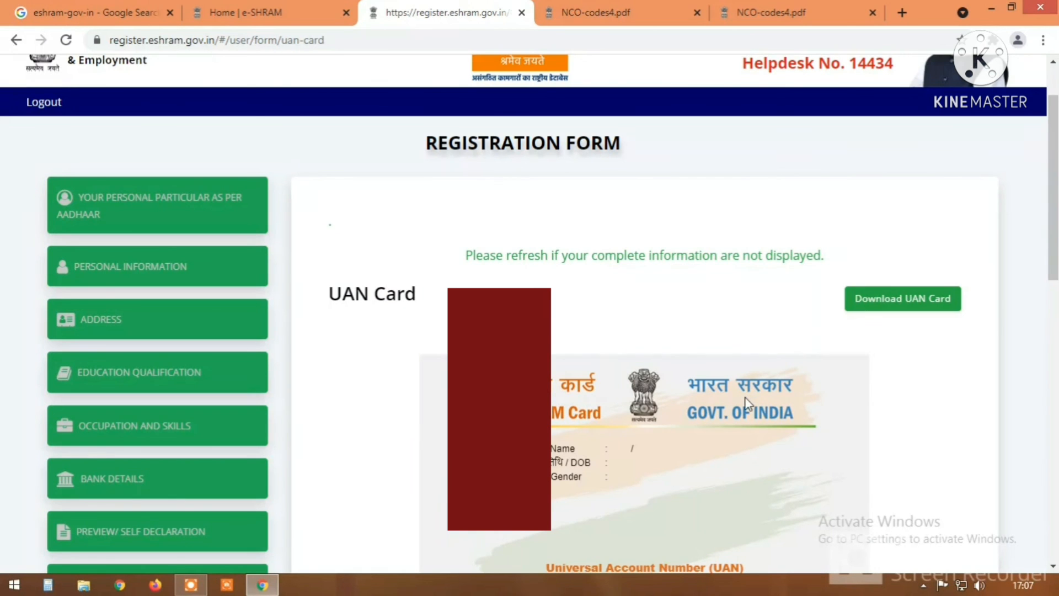
{"action": "scroll", "coordinate": [737, 412], "scroll_direction": "down", "scroll_amount": 5}
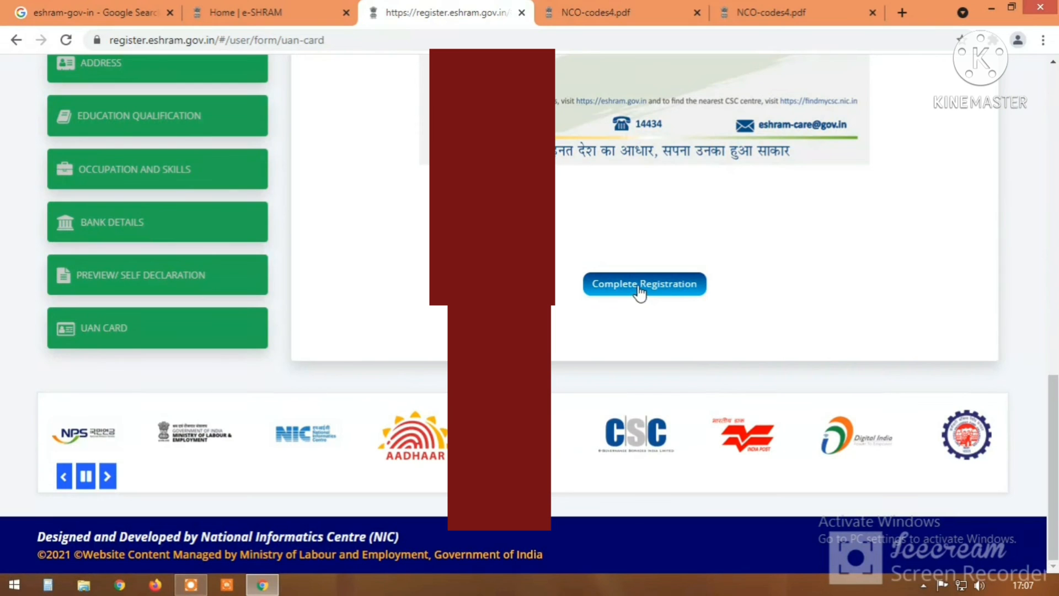
{"action": "scroll", "coordinate": [623, 345], "scroll_direction": "up", "scroll_amount": 6}
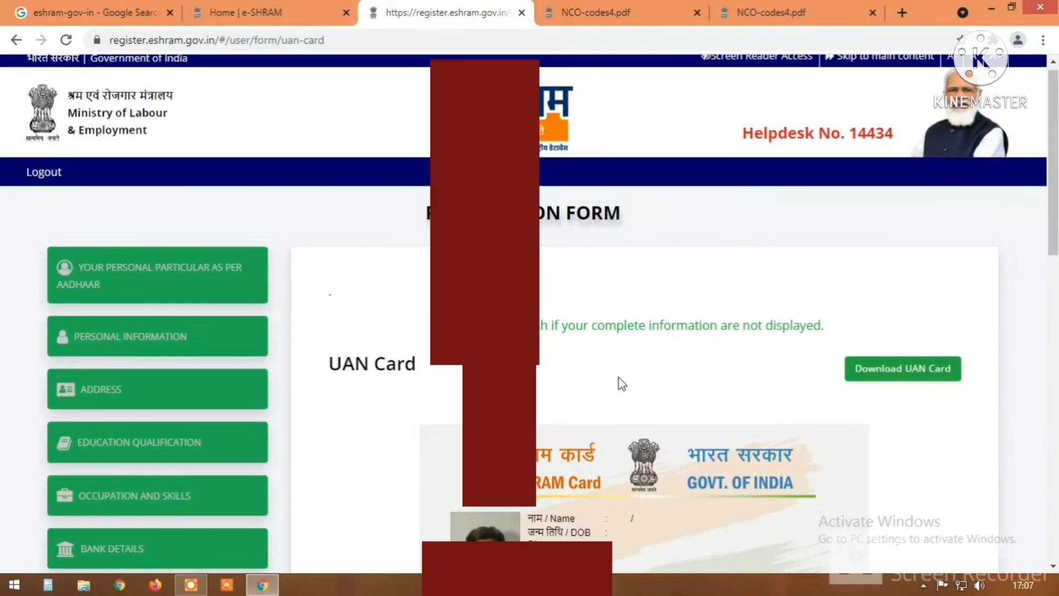
{"action": "scroll", "coordinate": [656, 391], "scroll_direction": "down", "scroll_amount": 4}
{"action": "scroll", "coordinate": [656, 395], "scroll_direction": "up", "scroll_amount": 10}
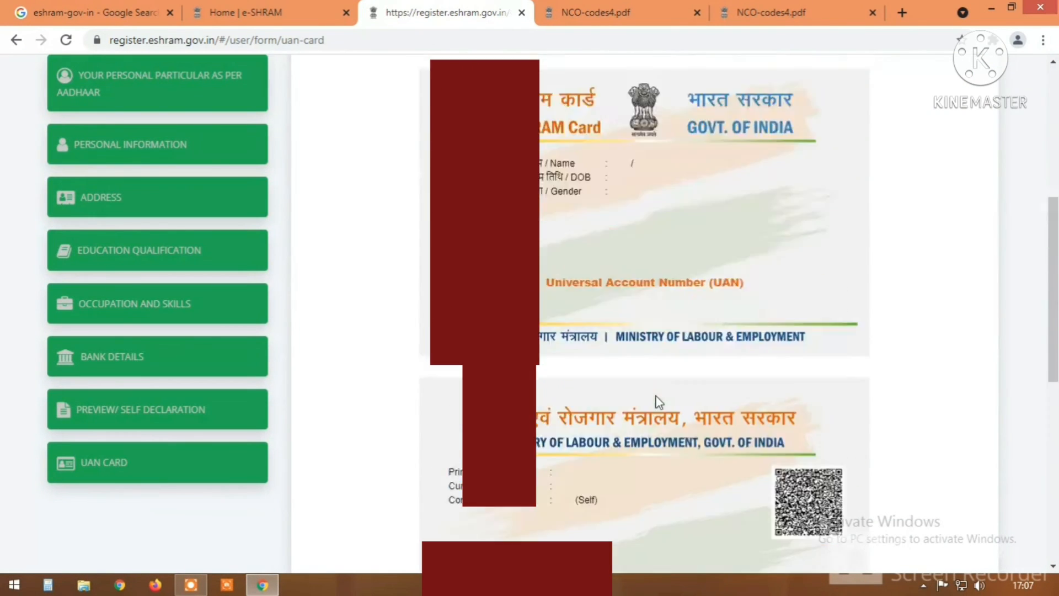
Step: Download the UAN card and open the downloaded file uan-card.pdf
{"action": "left_click", "coordinate": [887, 370]}
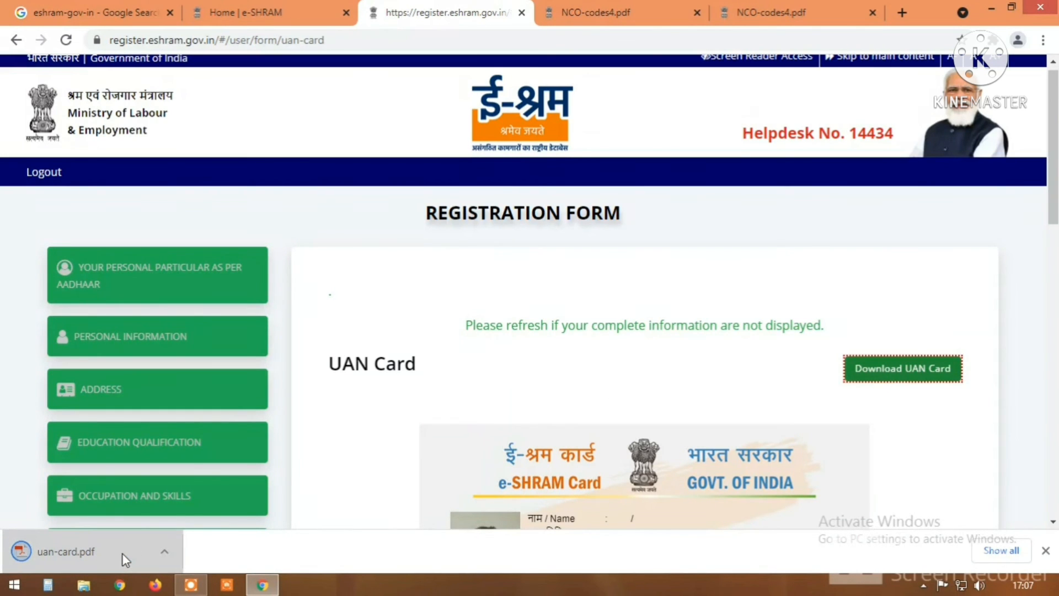
{"action": "left_click", "coordinate": [122, 552]}
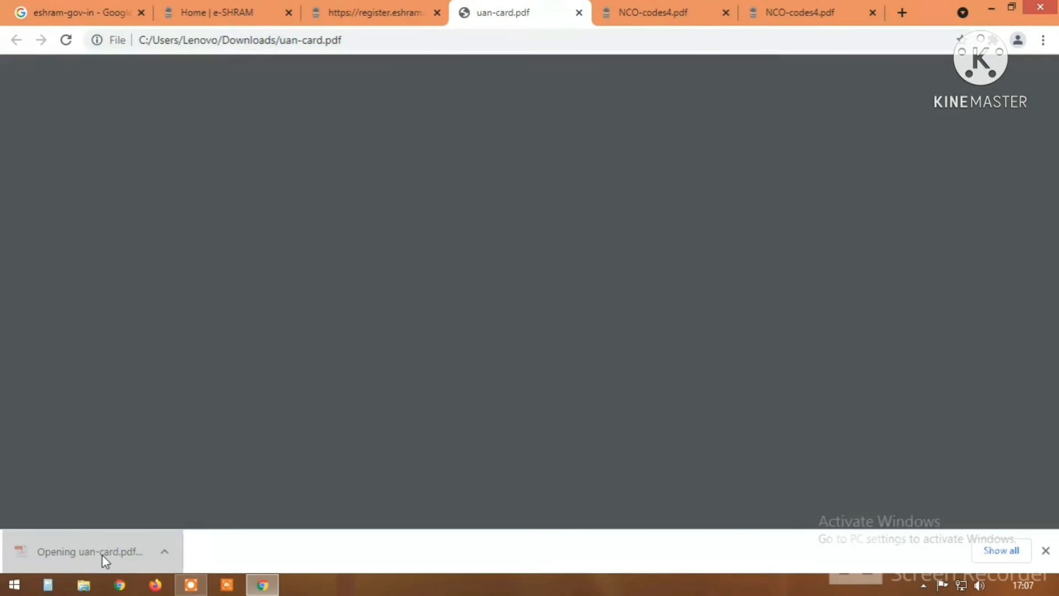
{"action": "scroll", "coordinate": [651, 448], "scroll_direction": "down", "scroll_amount": 6}
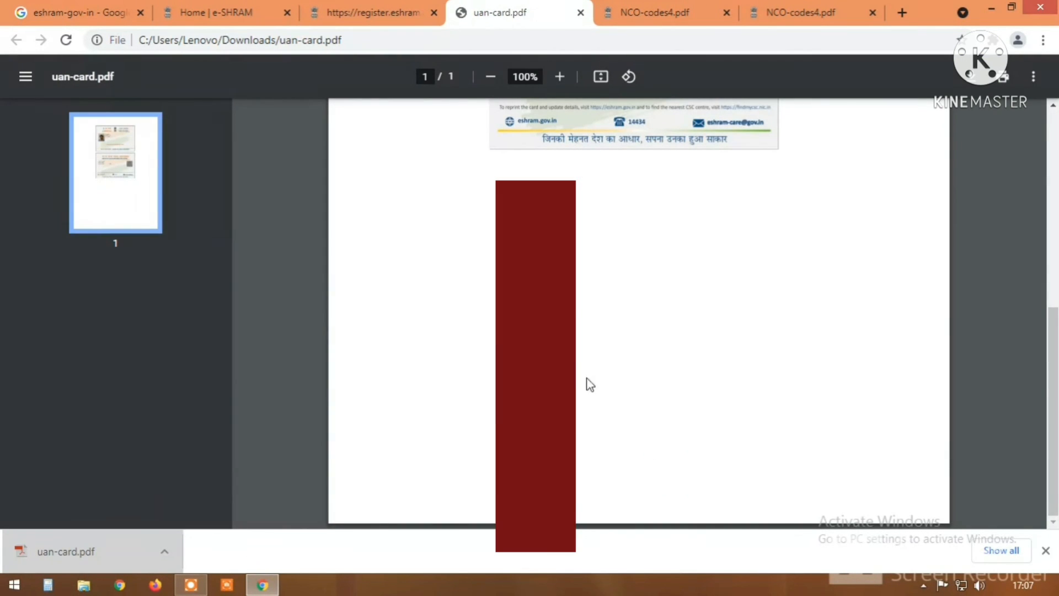
{"action": "scroll", "coordinate": [589, 383], "scroll_direction": "up", "scroll_amount": 6}
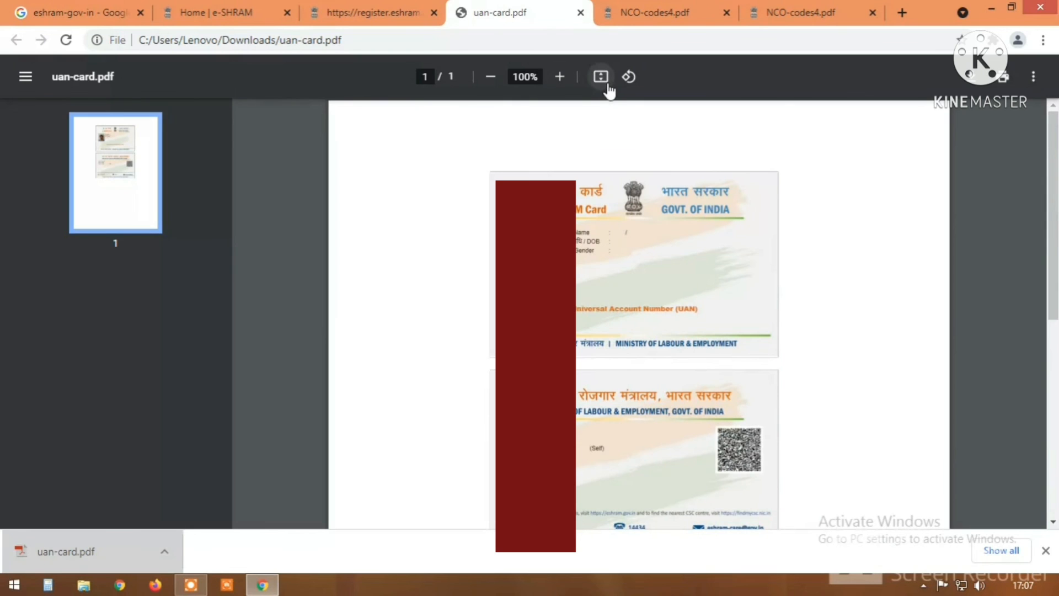
Step: Enlarge uan-card.pdf to 150% and look over both sides of the e-SHRAM card
{"action": "left_click", "coordinate": [559, 76]}
{"action": "left_click", "coordinate": [559, 76]}
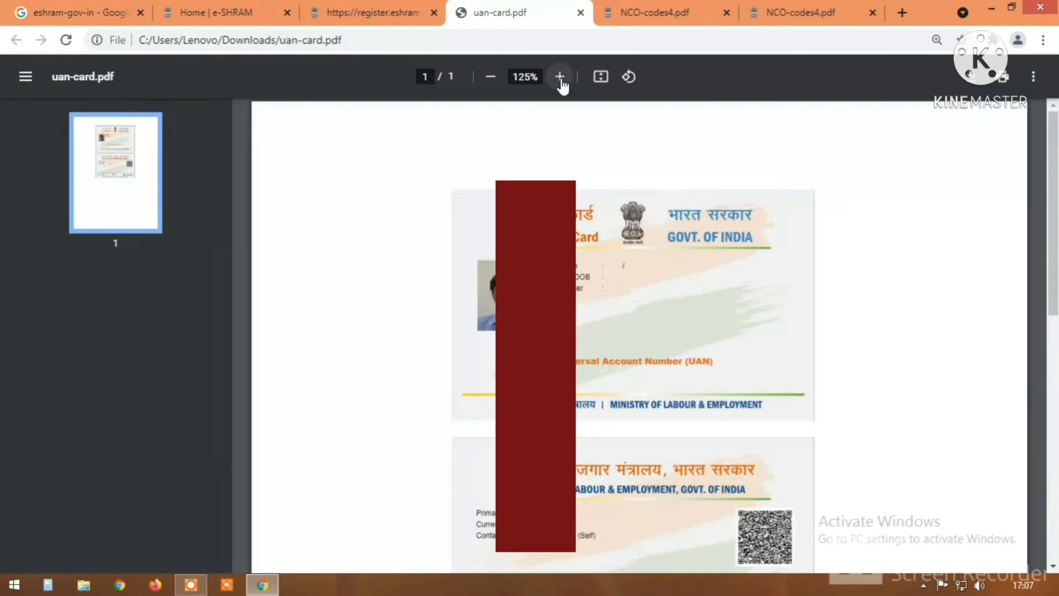
{"action": "left_click", "coordinate": [559, 77]}
{"action": "scroll", "coordinate": [660, 326], "scroll_direction": "down", "scroll_amount": 2}
{"action": "scroll", "coordinate": [660, 326], "scroll_direction": "down", "scroll_amount": 3}
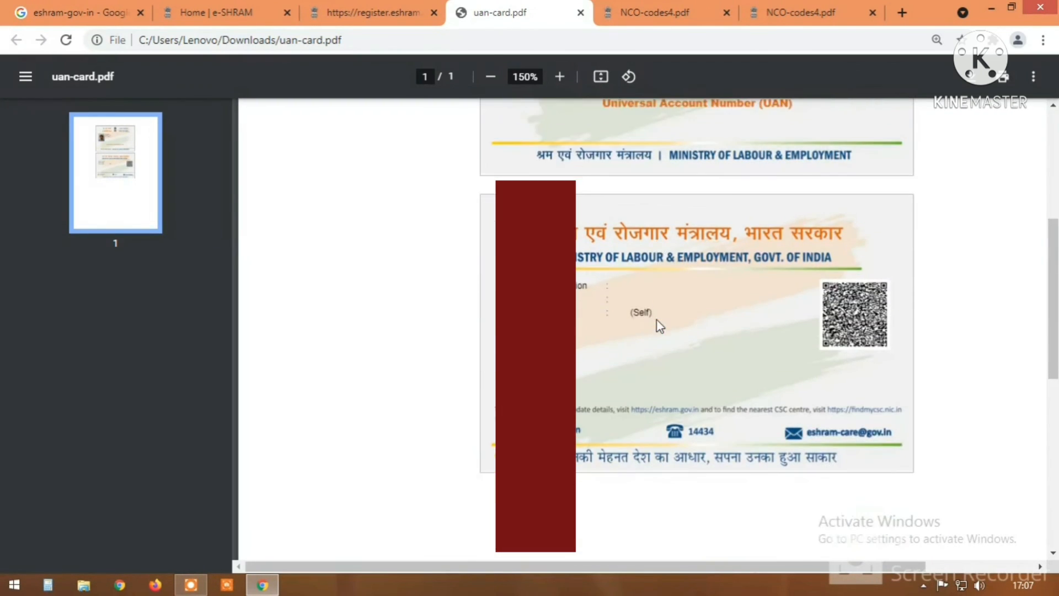
{"action": "scroll", "coordinate": [658, 325], "scroll_direction": "up", "scroll_amount": 5}
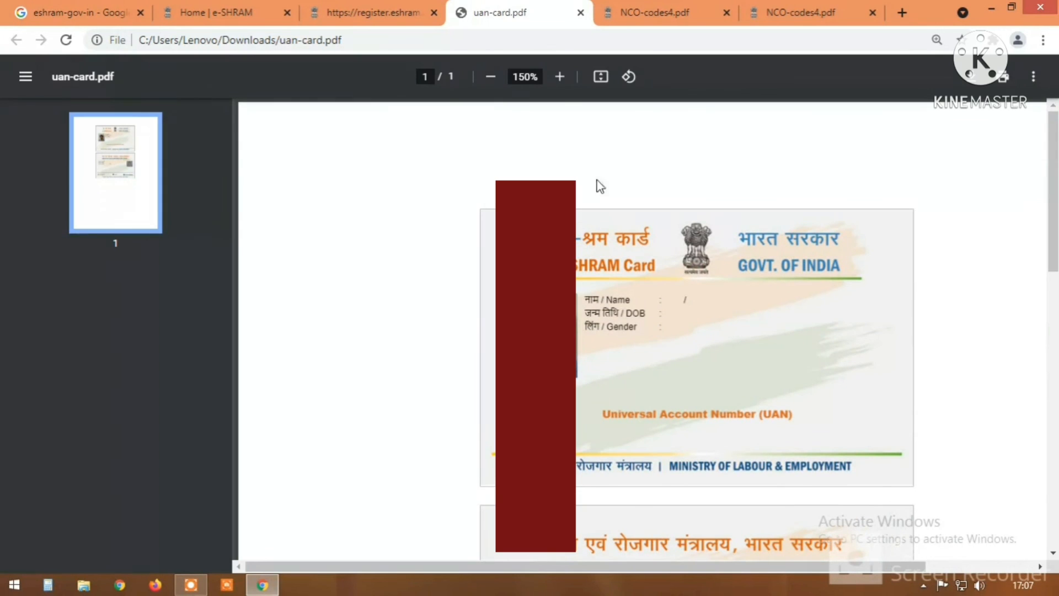
Step: Close the card PDF and complete the registration from the UAN card page
{"action": "left_click", "coordinate": [581, 12]}
{"action": "scroll", "coordinate": [607, 314], "scroll_direction": "down", "scroll_amount": 6}
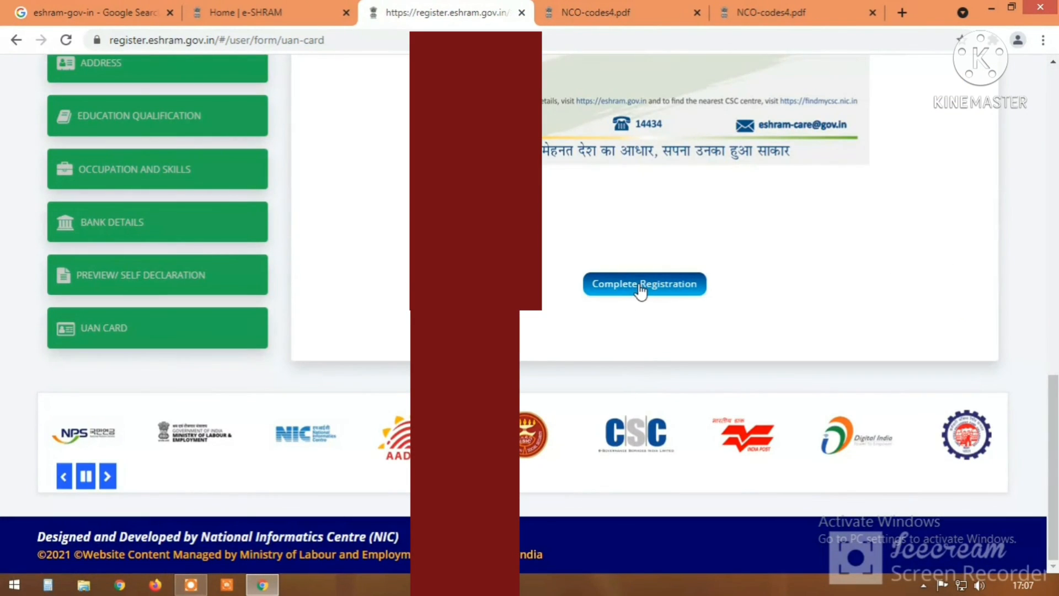
{"action": "left_click", "coordinate": [641, 287]}
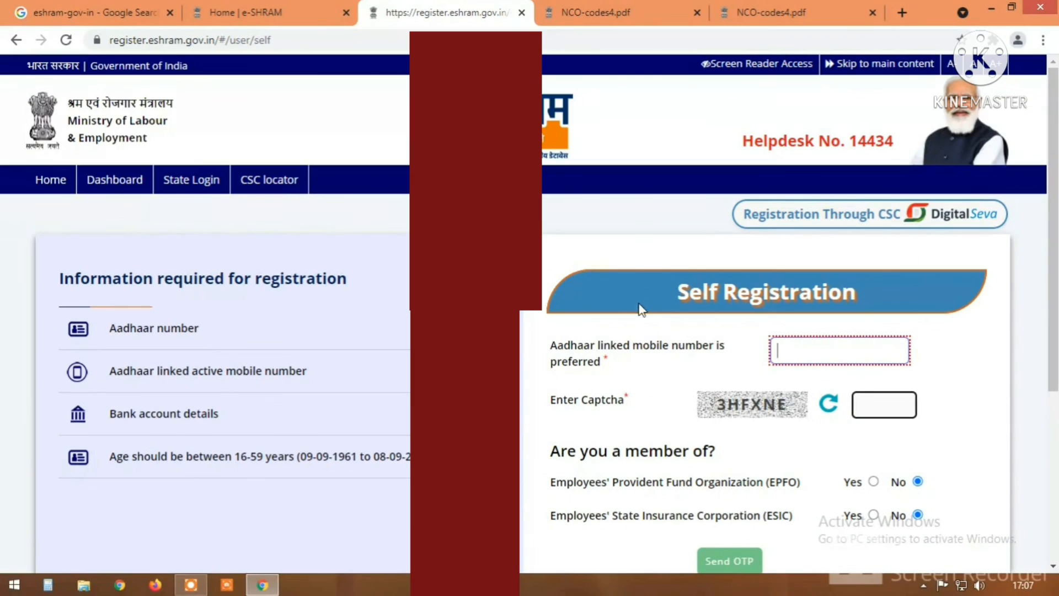